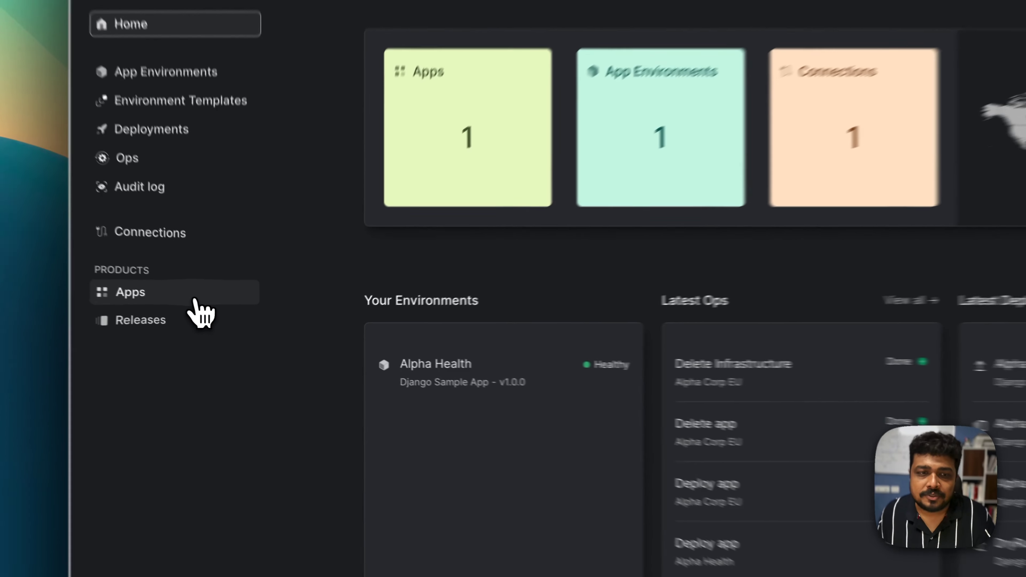
# Start a new app named Acme Studio, continue to its Helm chart details, and return to the apps list without creating it.
pyautogui.click(222, 318)
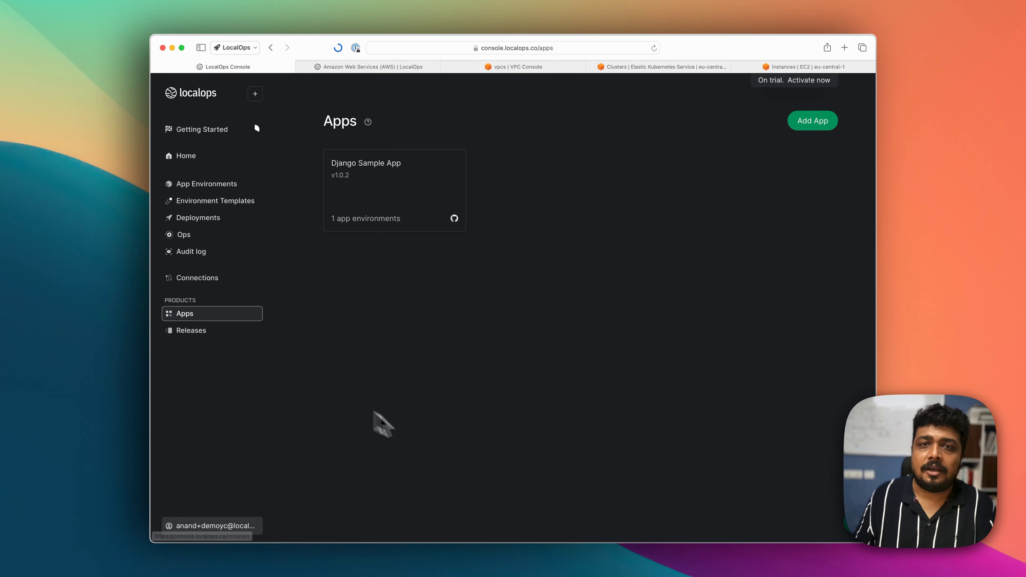
pyautogui.click(811, 125)
pyautogui.click(461, 205)
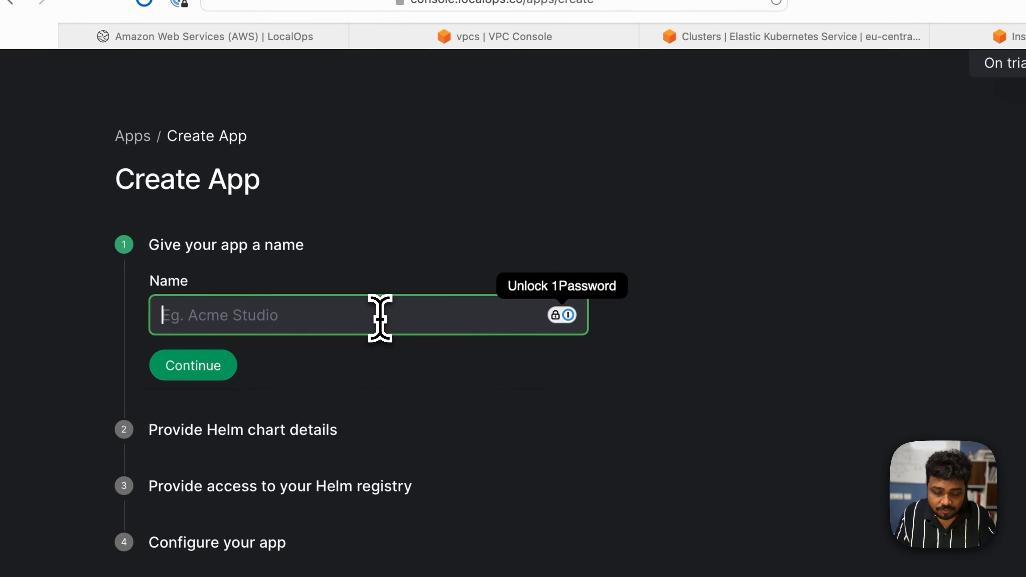
pyautogui.write('Acme Studio')
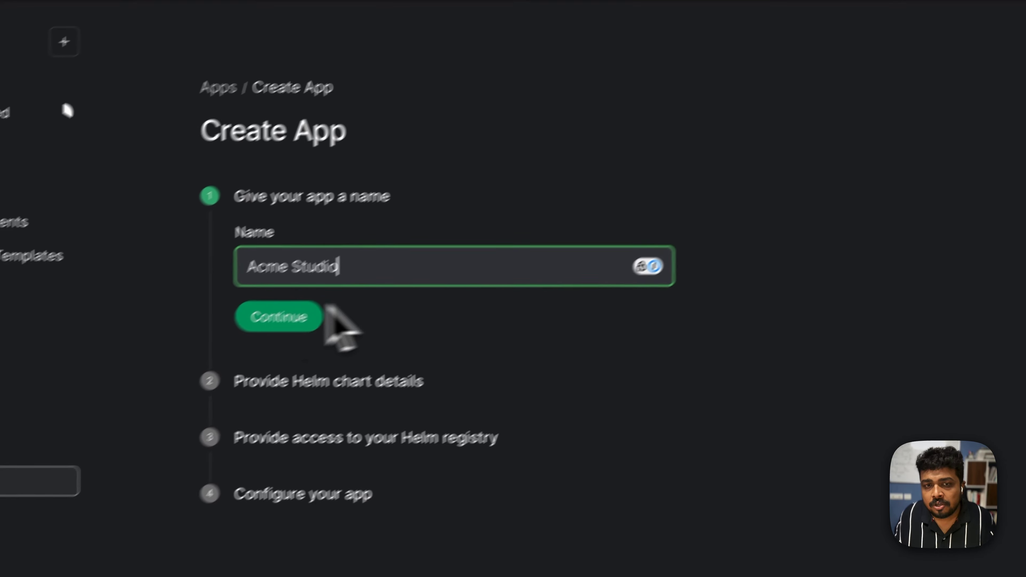
pyautogui.click(254, 321)
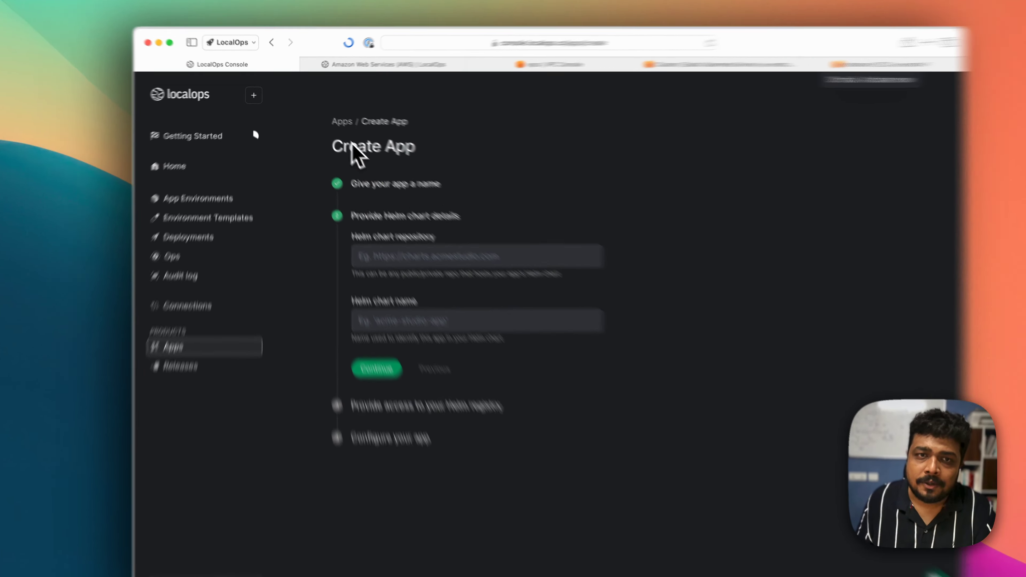
pyautogui.click(333, 116)
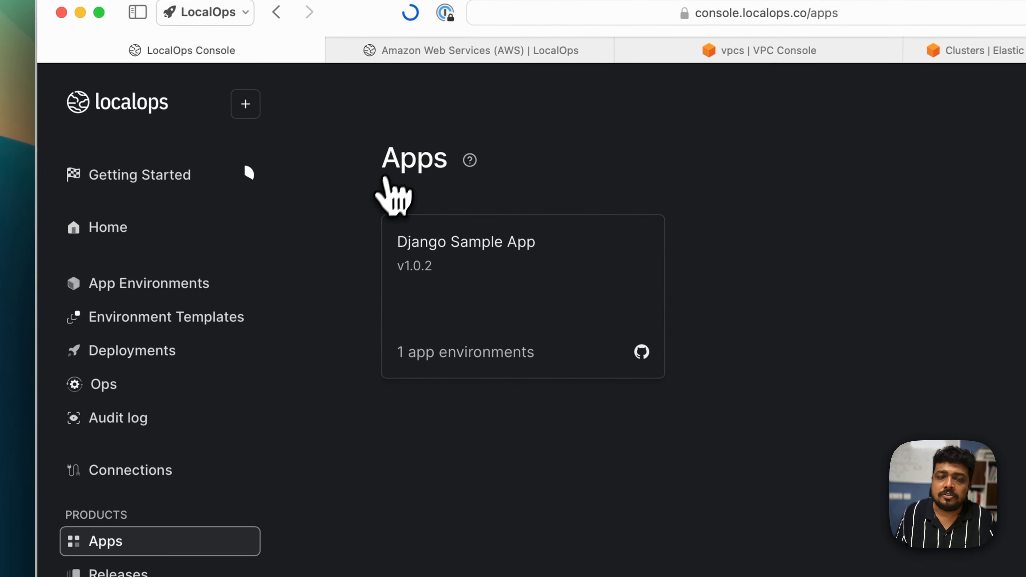
# Review the new release form's app, Helm chart version, release tag and changes fields, and go back to the releases list.
pyautogui.click(149, 574)
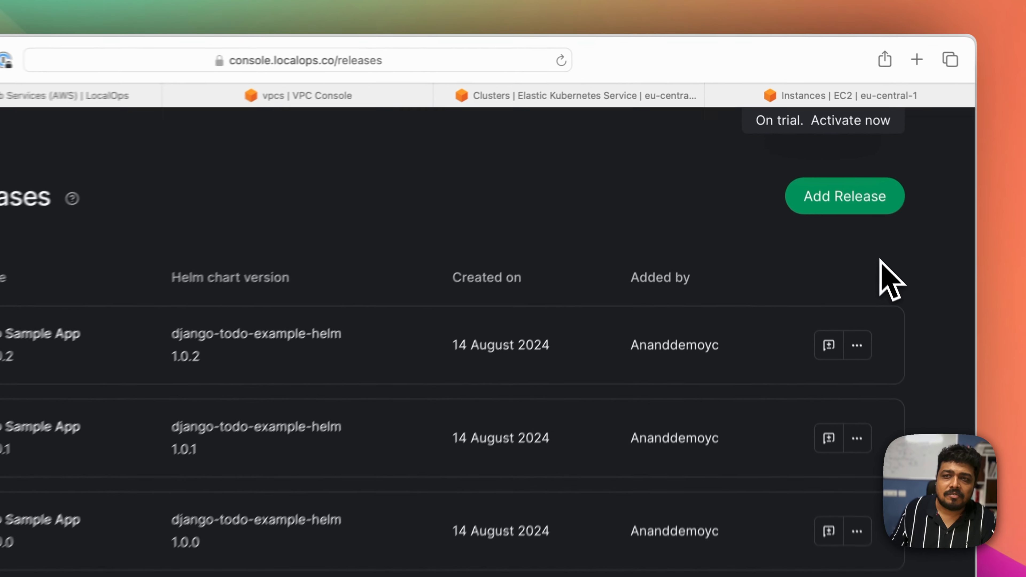
pyautogui.click(861, 206)
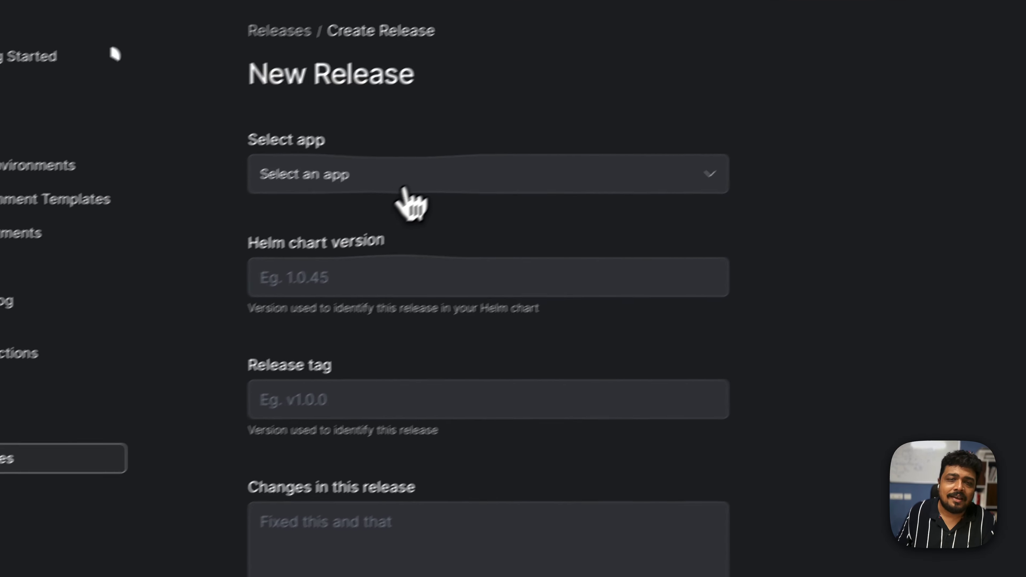
pyautogui.click(117, 323)
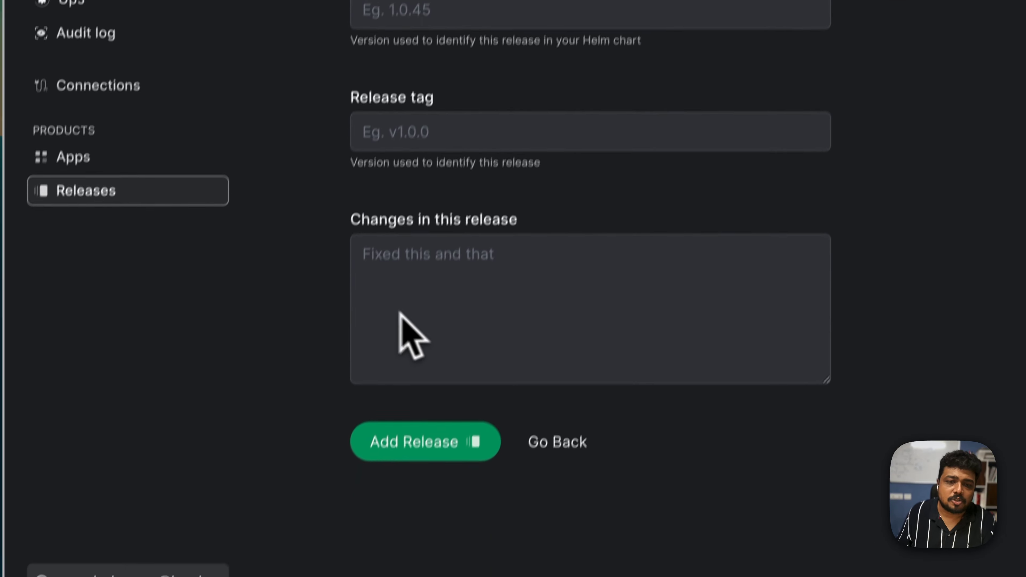
pyautogui.click(566, 408)
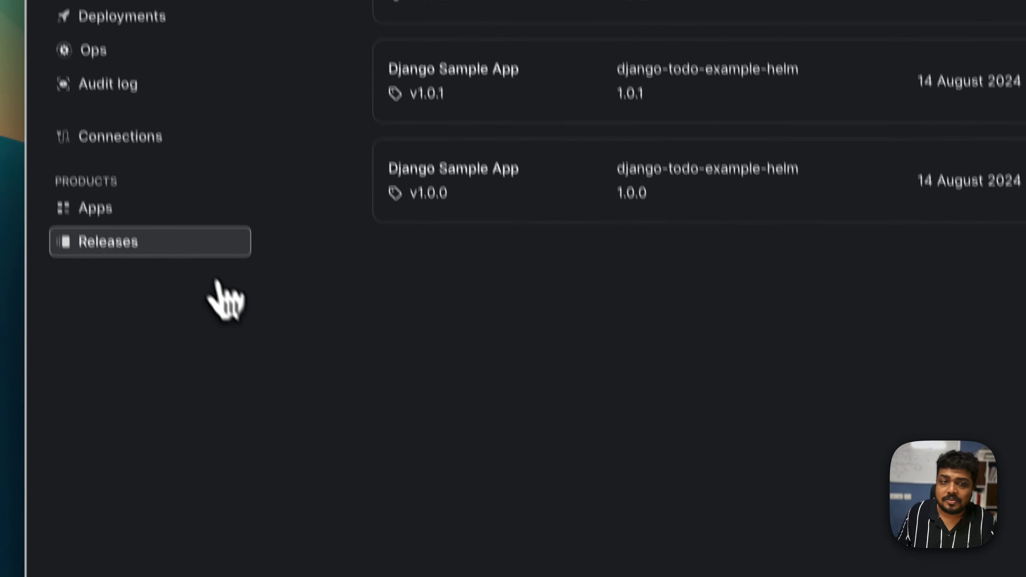
# Open the form for a new cloud connection and read its linked documentation on getting AWS cloud credentials.
pyautogui.click(187, 203)
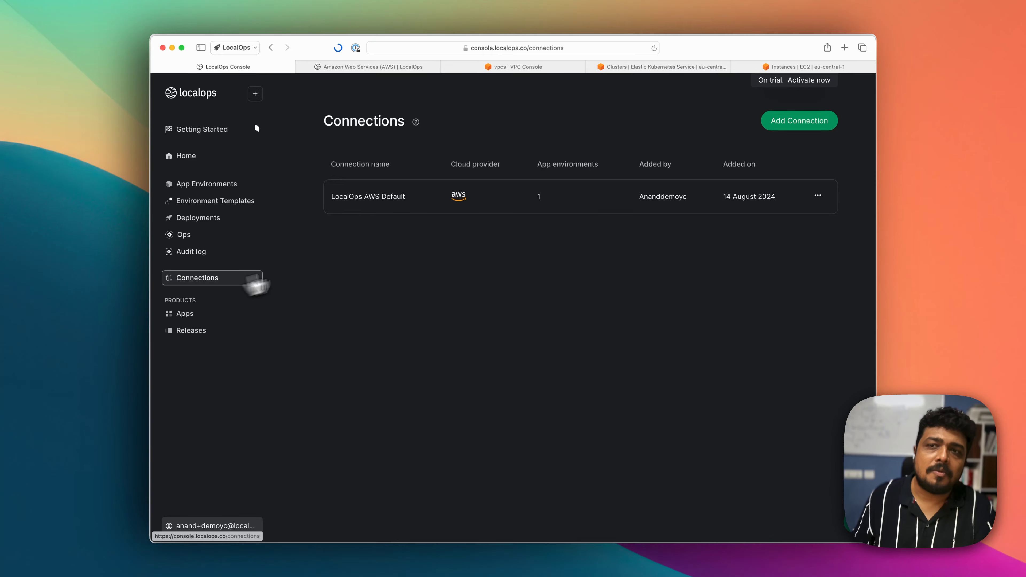
pyautogui.click(798, 121)
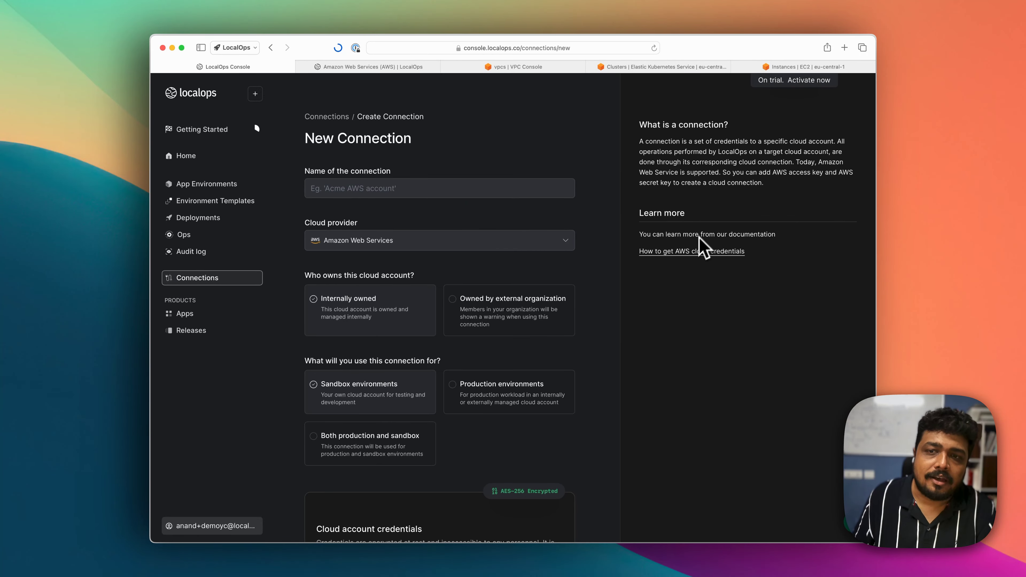
pyautogui.click(694, 251)
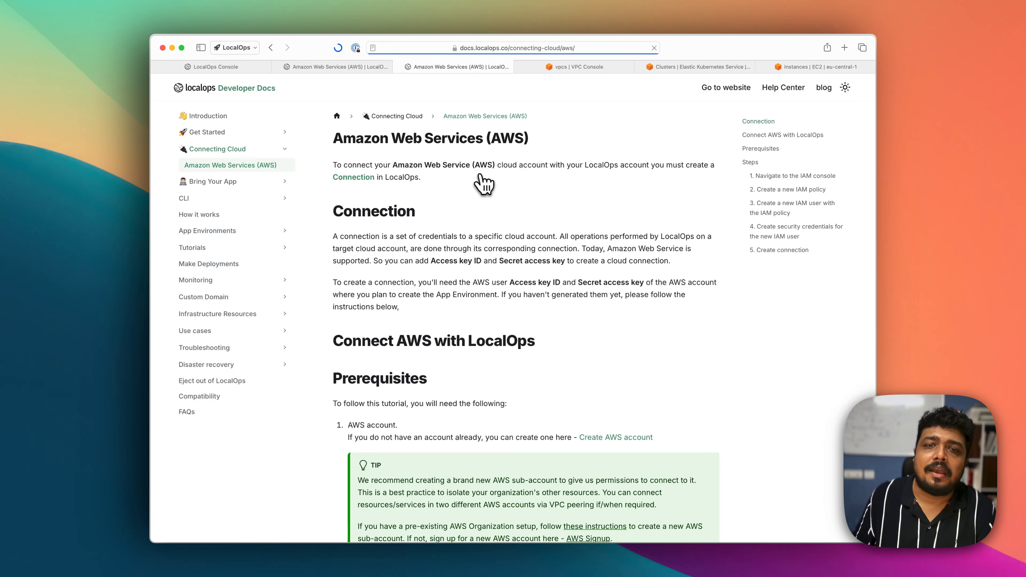
pyautogui.scroll(-2, 482, 174)
pyautogui.scroll(-15, 482, 172)
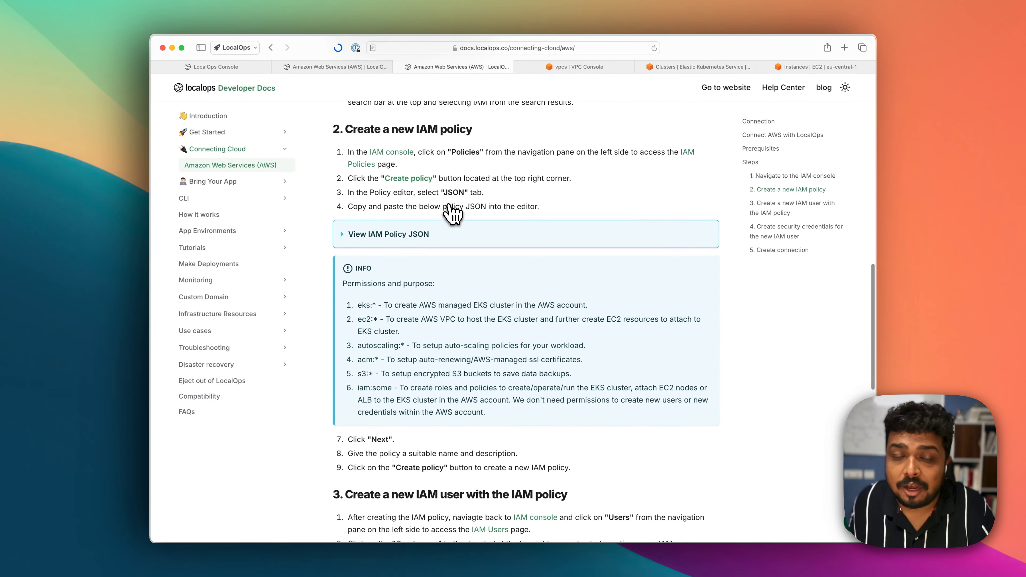
pyautogui.scroll(-5, 453, 213)
pyautogui.scroll(10, 452, 213)
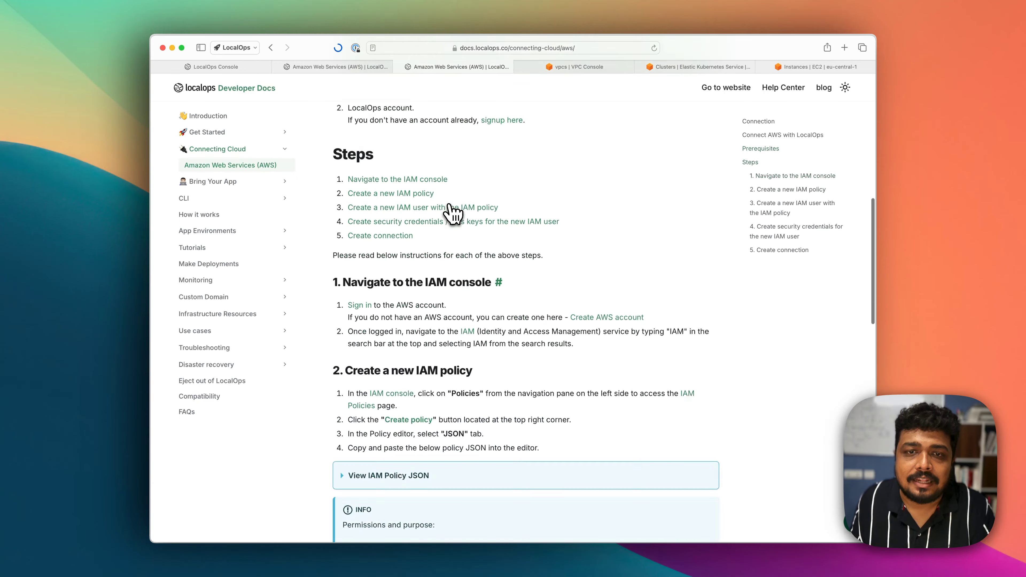
pyautogui.scroll(-12, 453, 213)
pyautogui.scroll(-8, 453, 213)
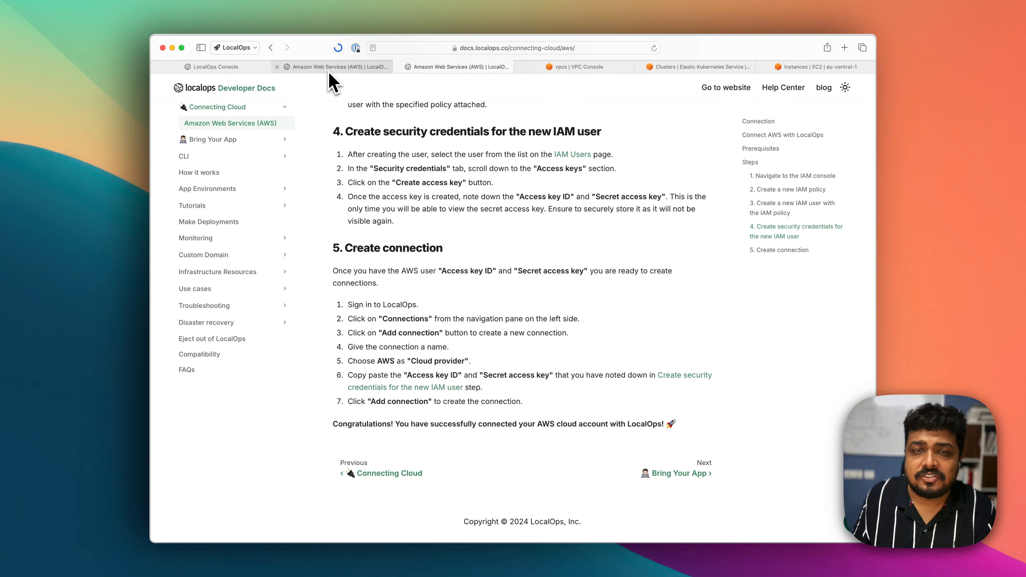
# Review the new connection form's cloud provider, ownership, usage and AWS credential settings, and return to the connections list.
pyautogui.click(242, 68)
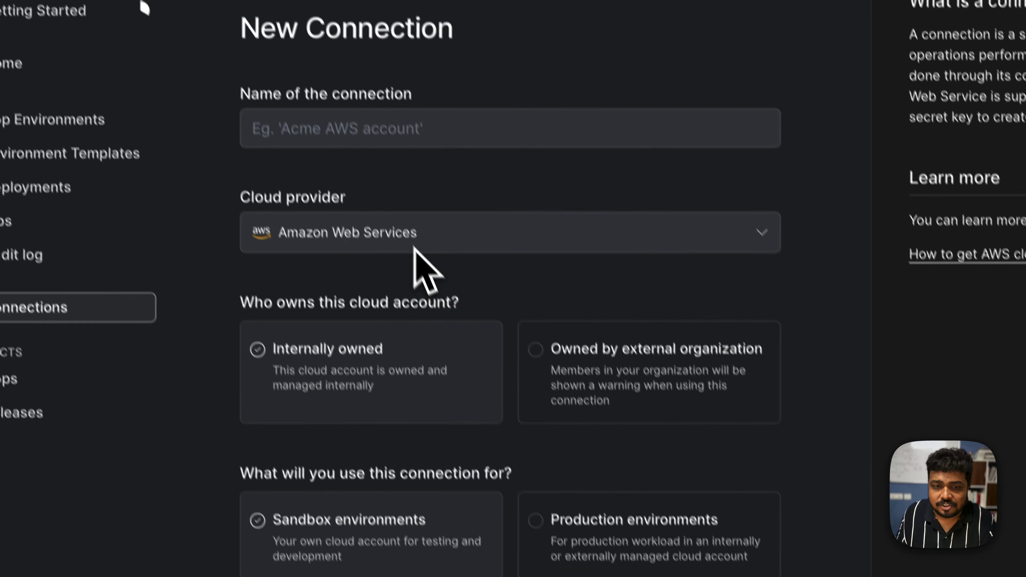
pyautogui.scroll(-8, 414, 250)
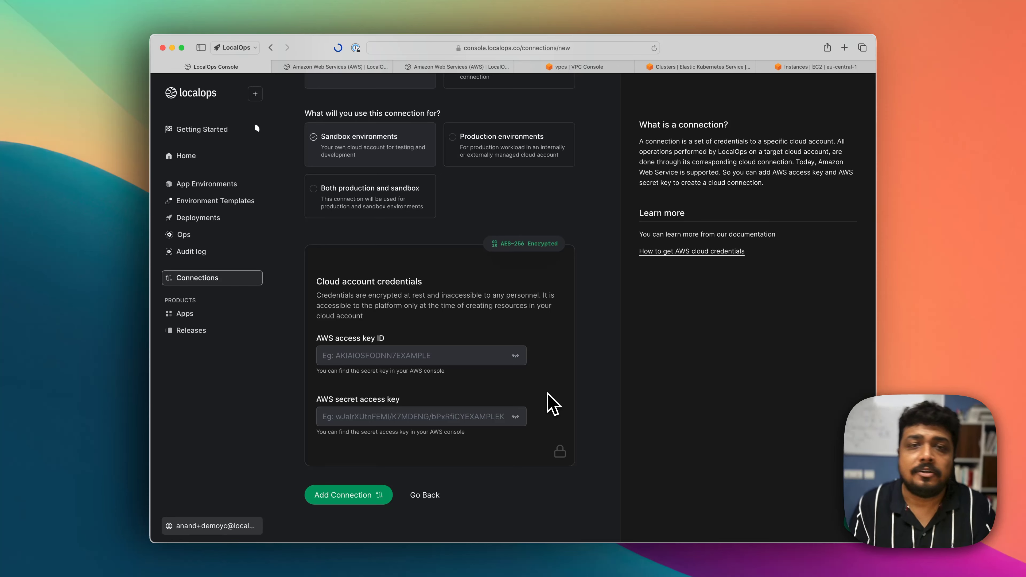
pyautogui.scroll(3, 552, 403)
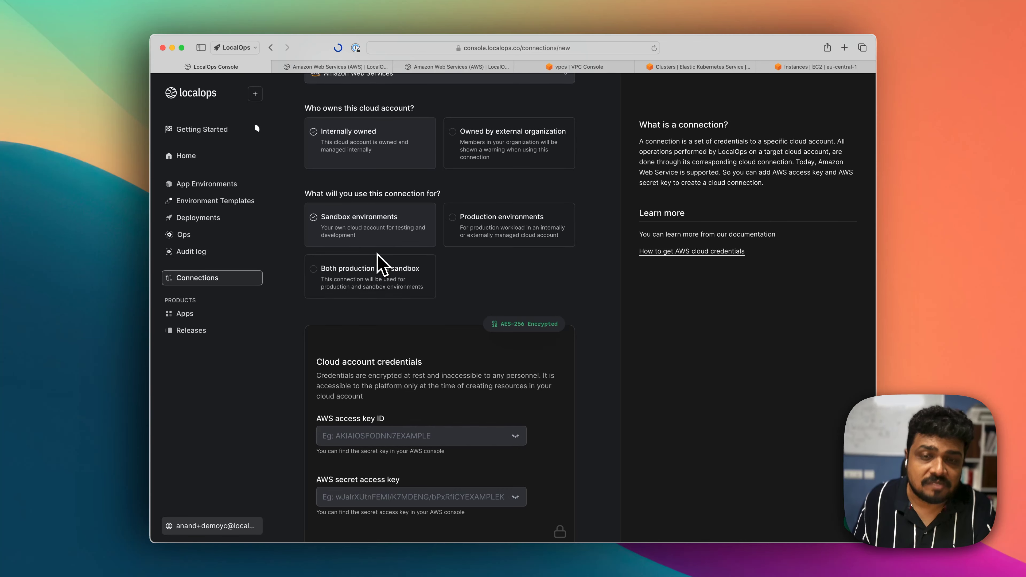
pyautogui.scroll(1, 391, 270)
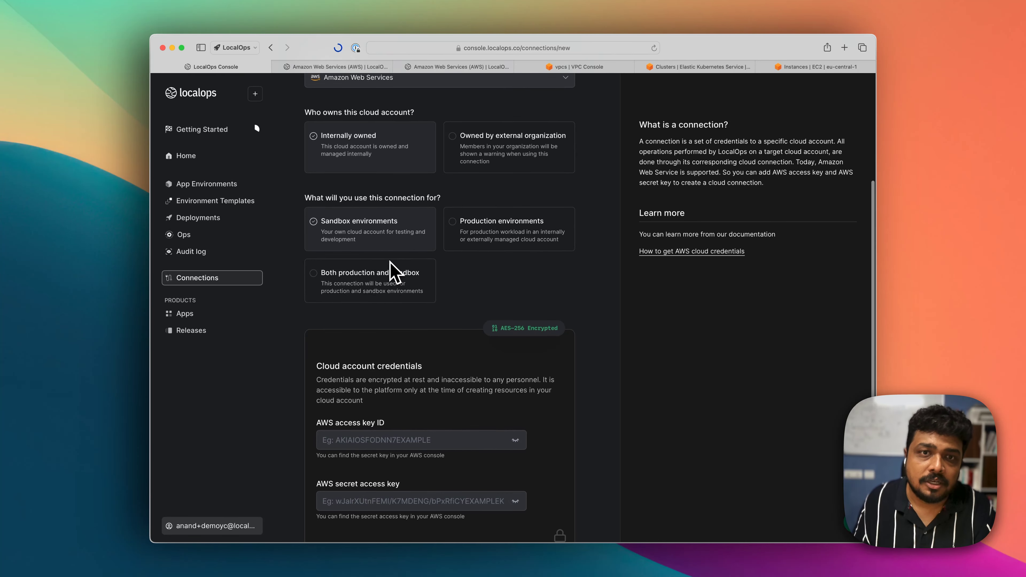
pyautogui.scroll(3, 391, 270)
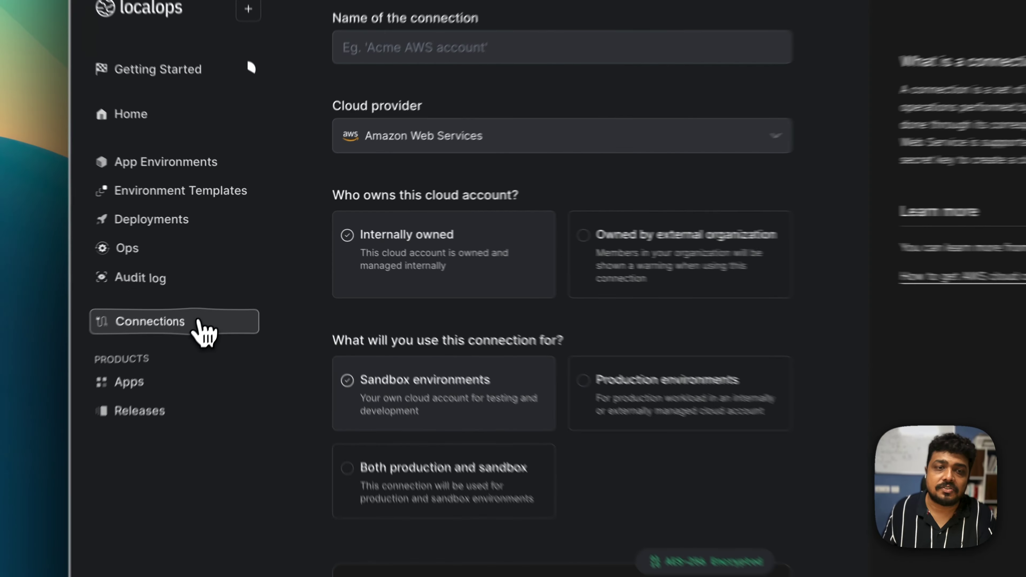
pyautogui.click(224, 280)
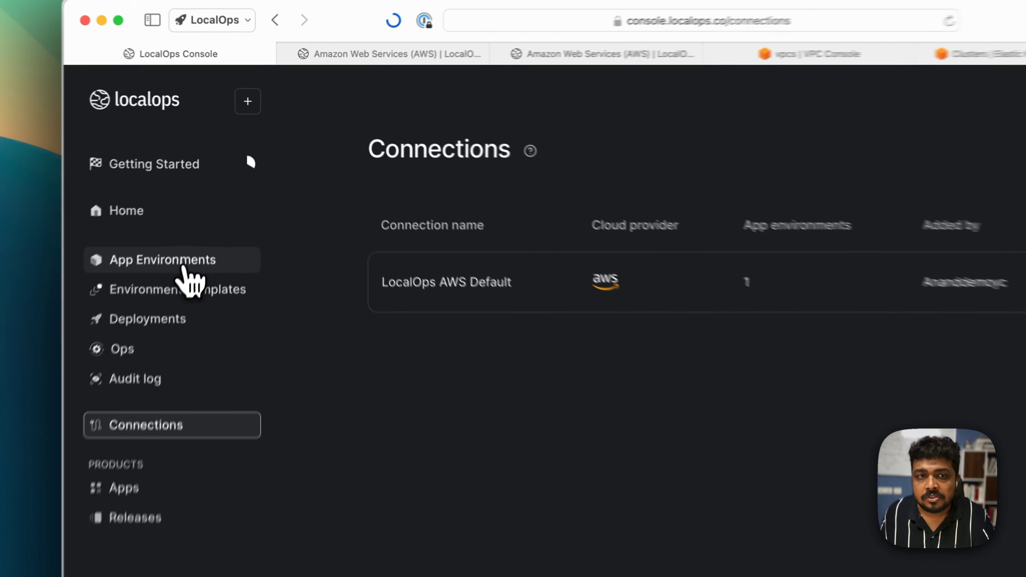
# Start a new app environment and name it Alpha Health.
pyautogui.click(213, 184)
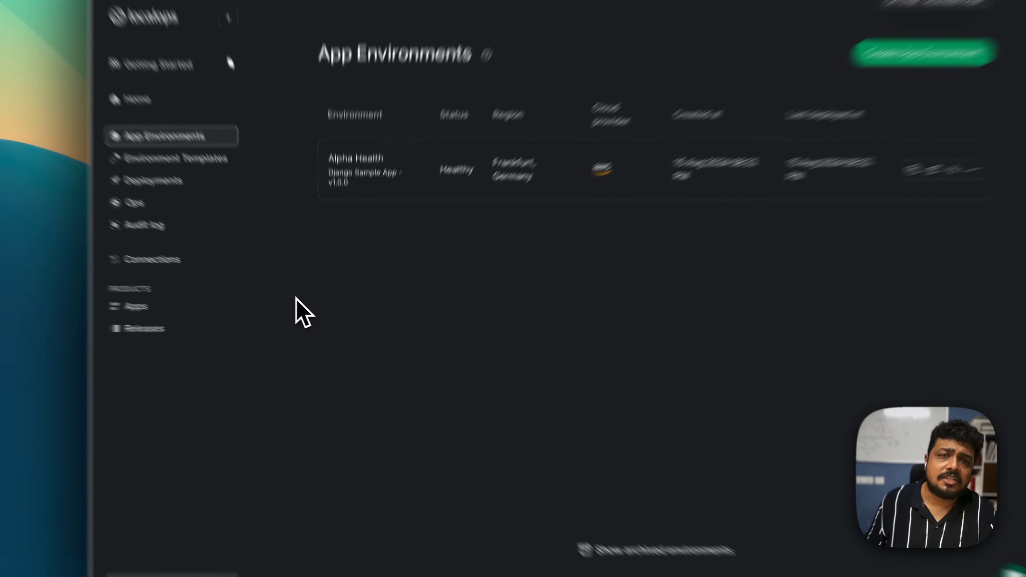
pyautogui.click(833, 182)
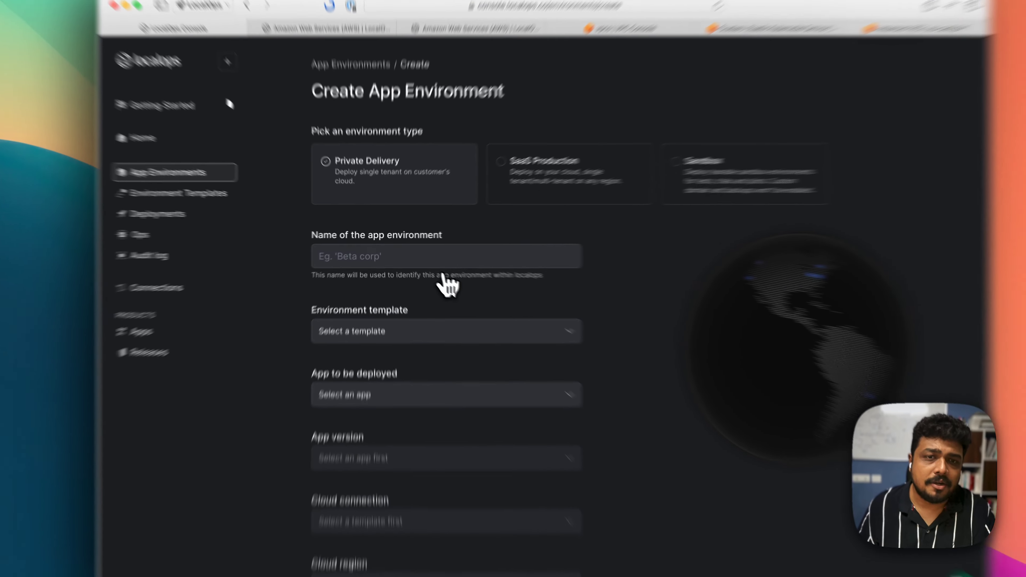
pyautogui.click(408, 252)
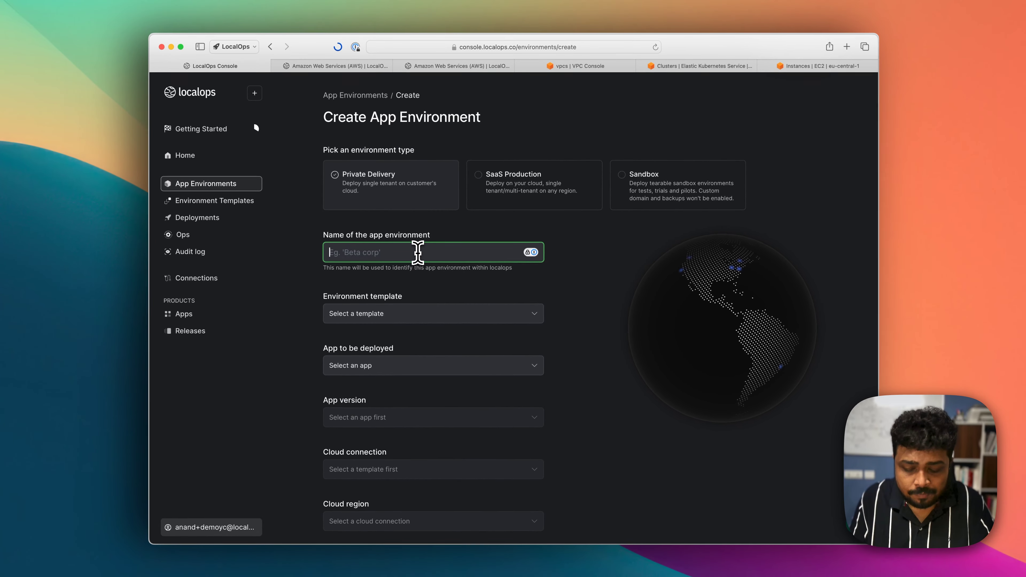
pyautogui.write('Alpha')
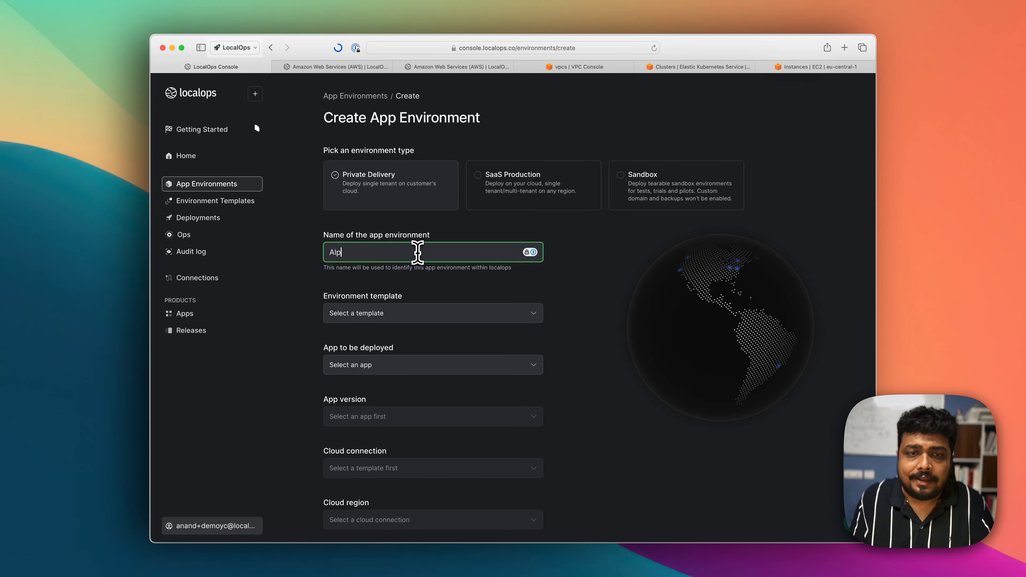
pyautogui.press('BackSpace')
pyautogui.write('ha C')
pyautogui.press('BackSpace')
pyautogui.write('Health')
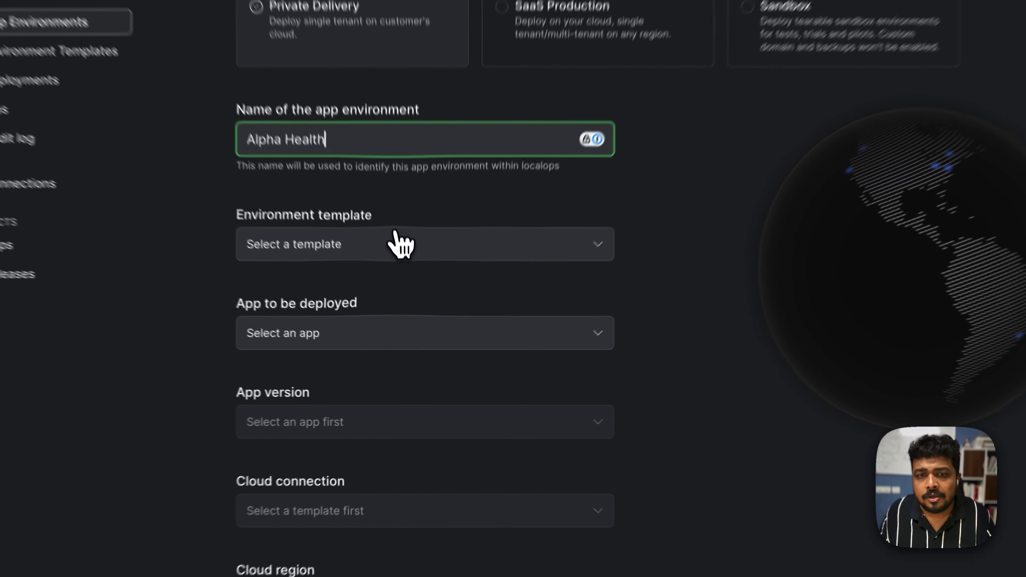
# Set the environment template to Default and choose version v1.0.2 of Django Sample App for deployment.
pyautogui.click(416, 313)
pyautogui.click(409, 336)
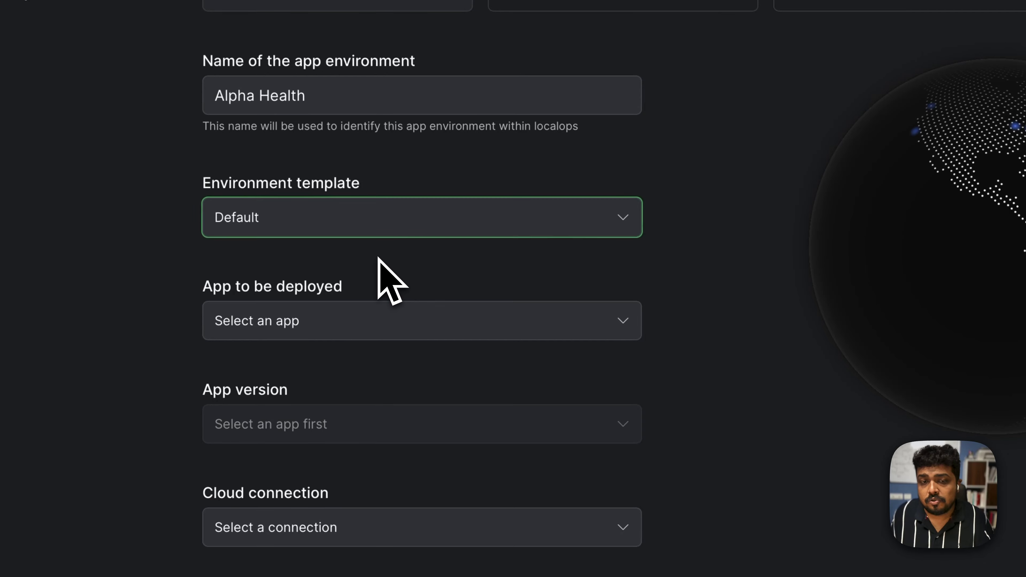
pyautogui.click(384, 330)
pyautogui.click(368, 366)
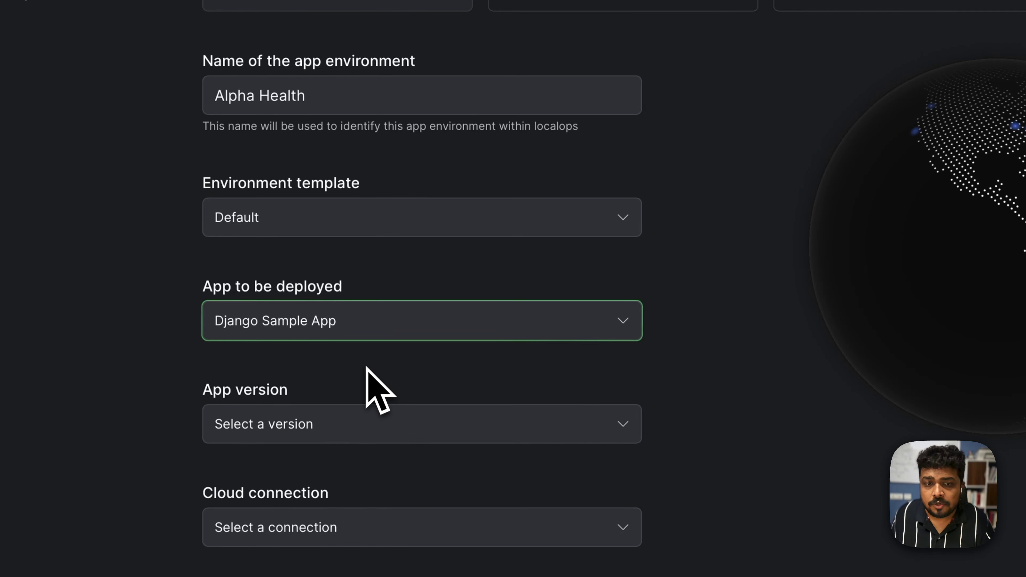
pyautogui.scroll(-5, 367, 383)
pyautogui.click(403, 247)
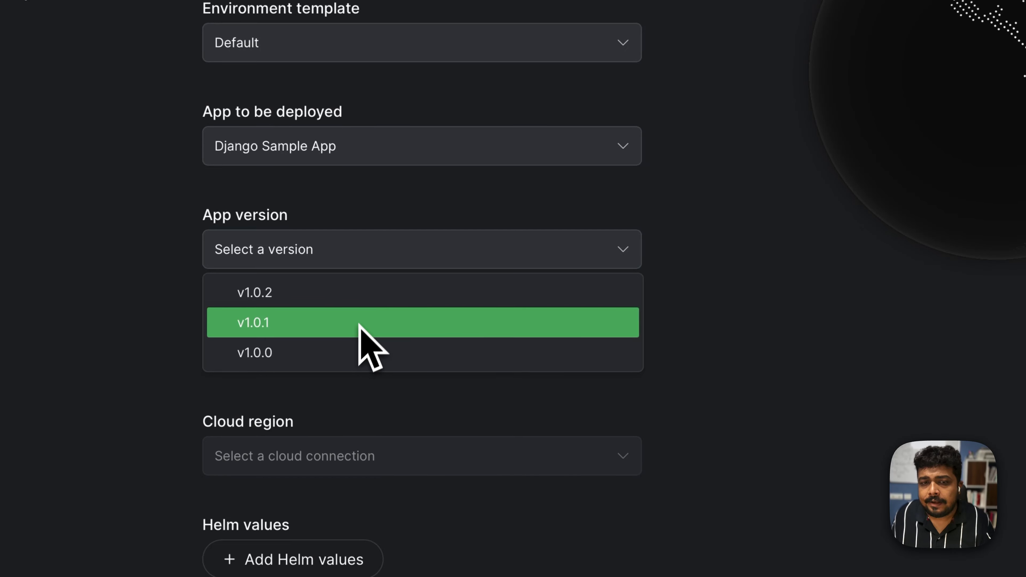
pyautogui.click(366, 293)
# Assign the LocalOps AWS Default cloud connection to the environment and set its cloud region to Frankfurt, Germany.
pyautogui.click(376, 360)
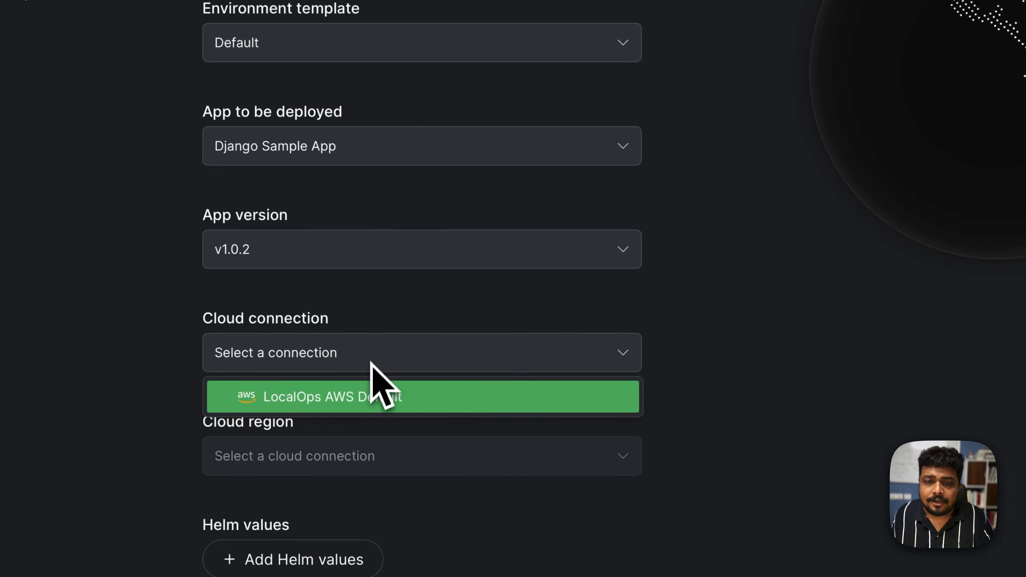
pyautogui.click(361, 404)
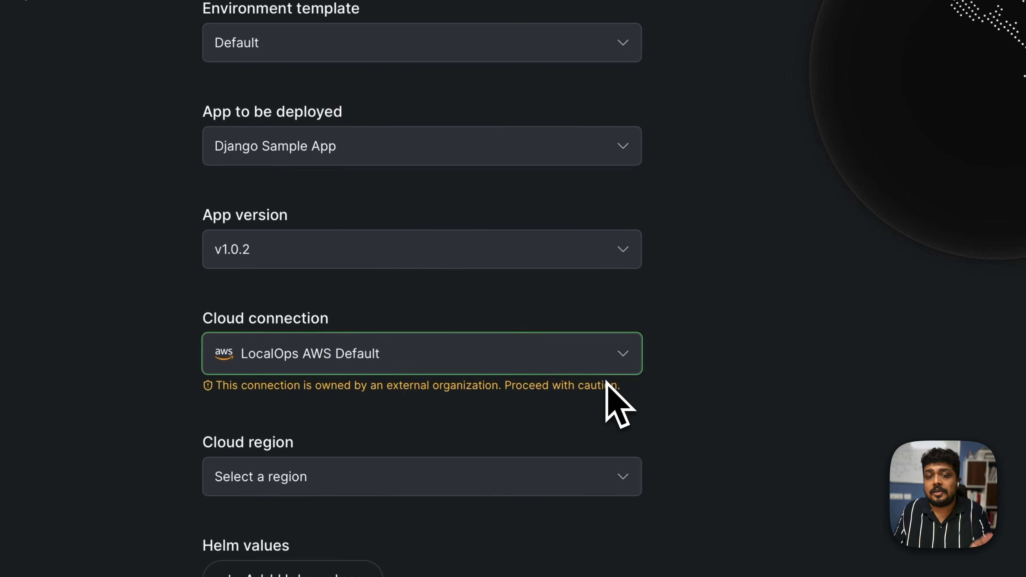
pyautogui.scroll(-1, 607, 394)
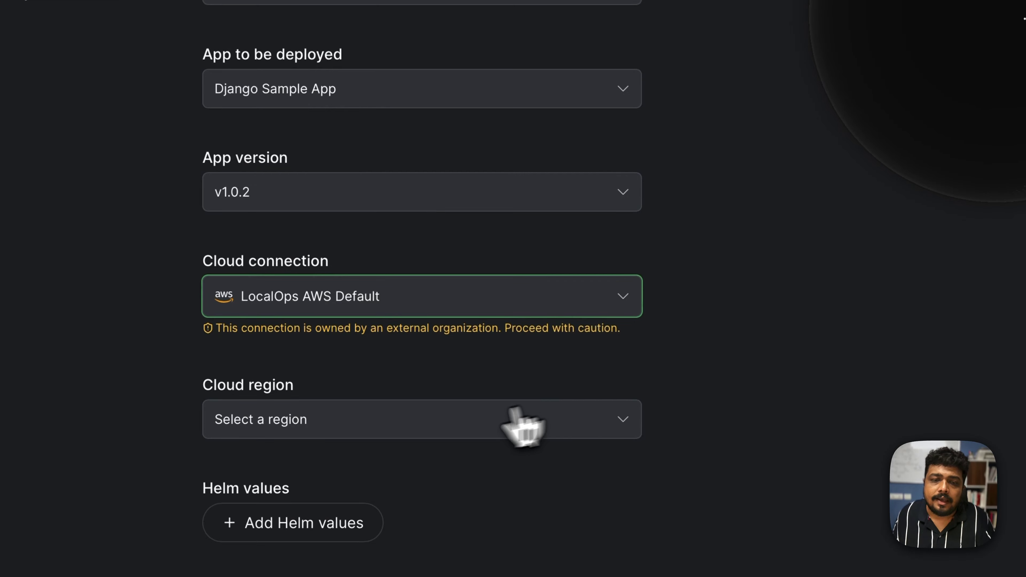
pyautogui.click(434, 421)
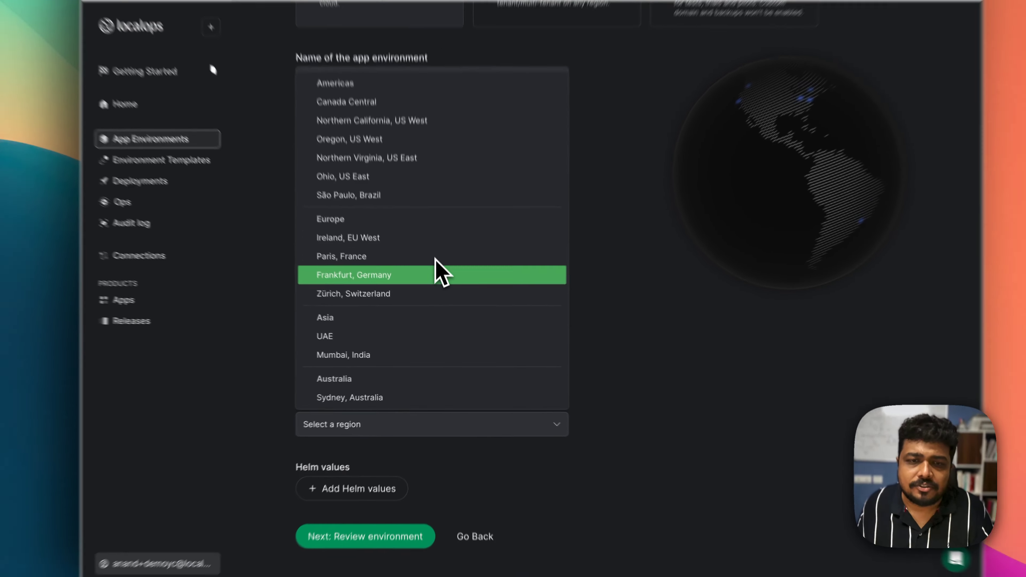
pyautogui.click(433, 178)
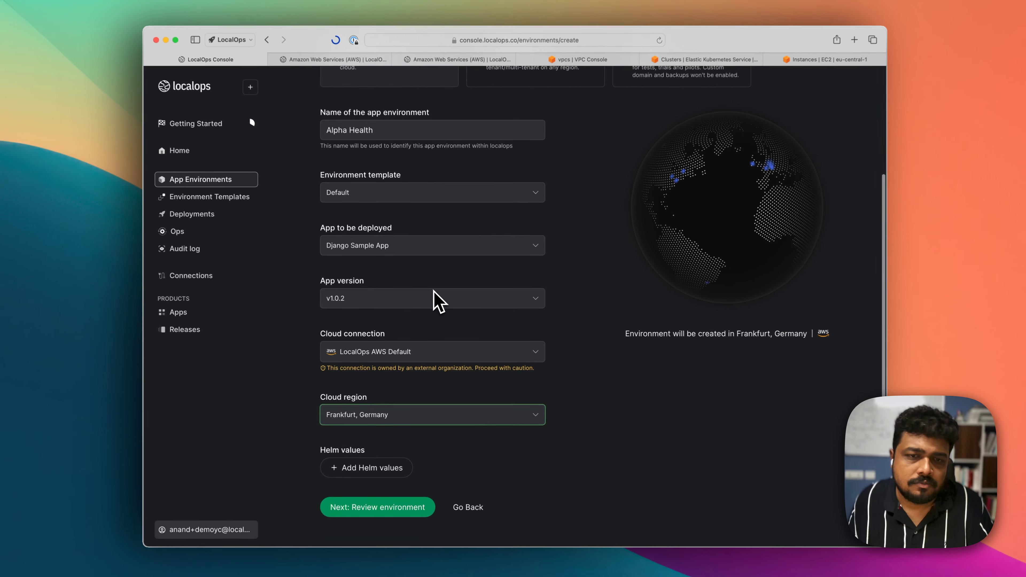
# Try entering a license token in the app's Helm values, clear the entry and close the Helm values editor.
pyautogui.click(386, 468)
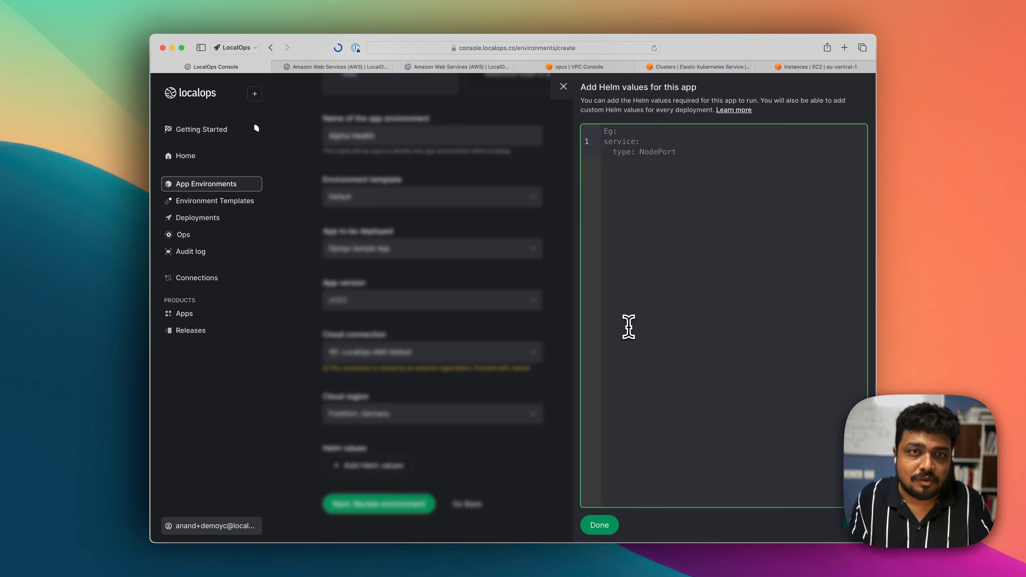
pyautogui.write('license')
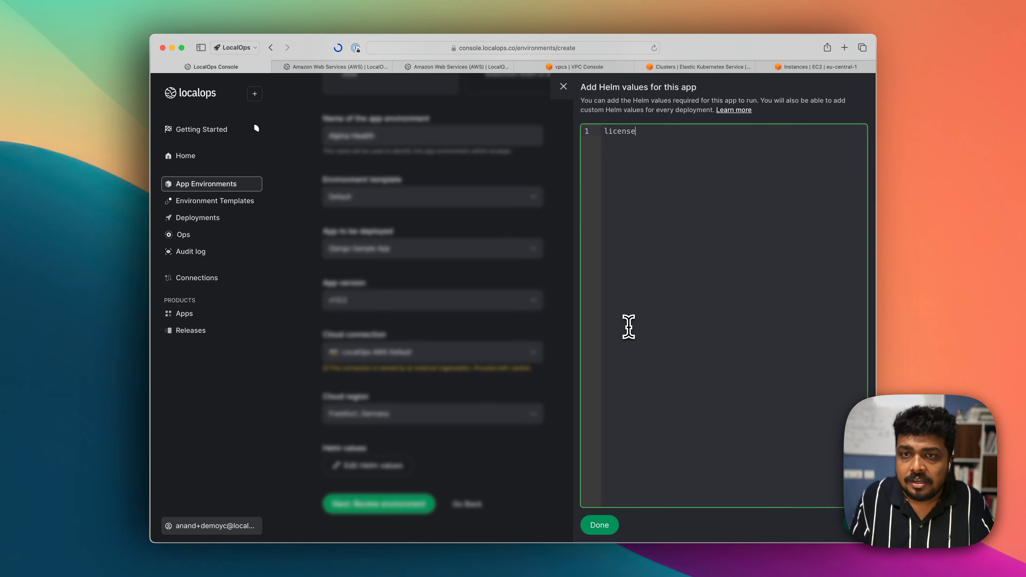
pyautogui.write('_token:"adslk')
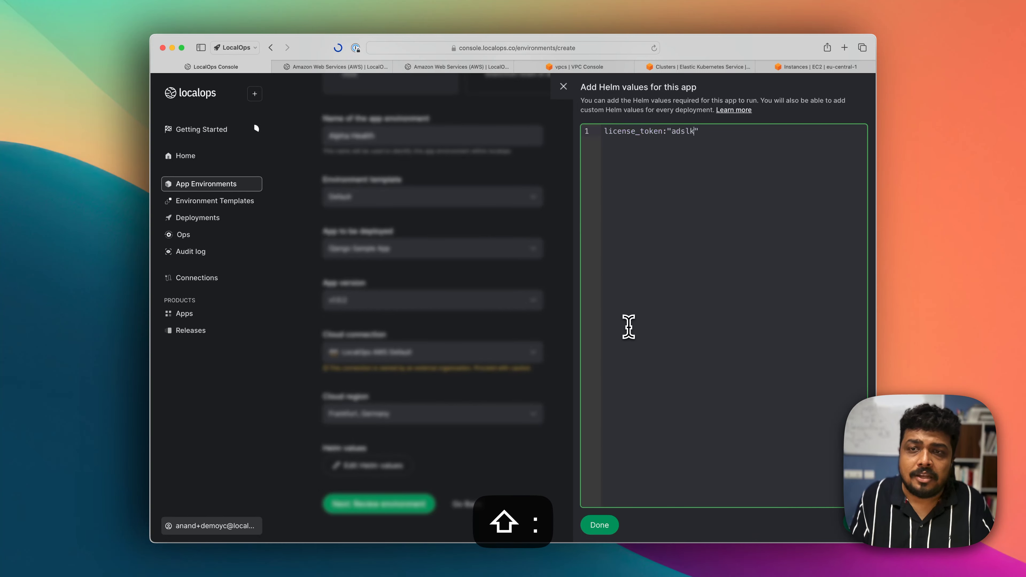
pyautogui.write('ajsdf')
pyautogui.press('Right')
pyautogui.press('super+a')
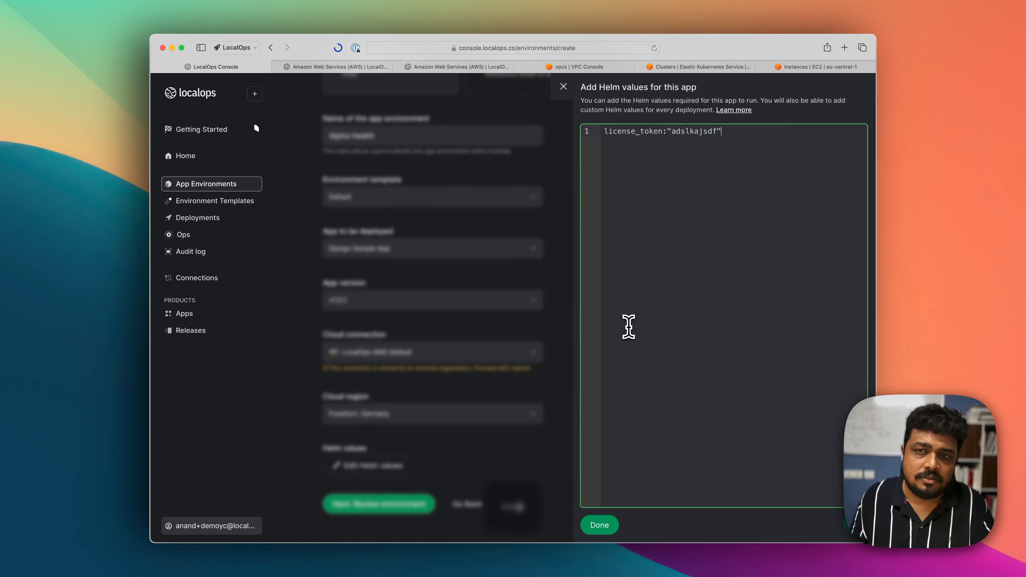
pyautogui.press('BackSpace')
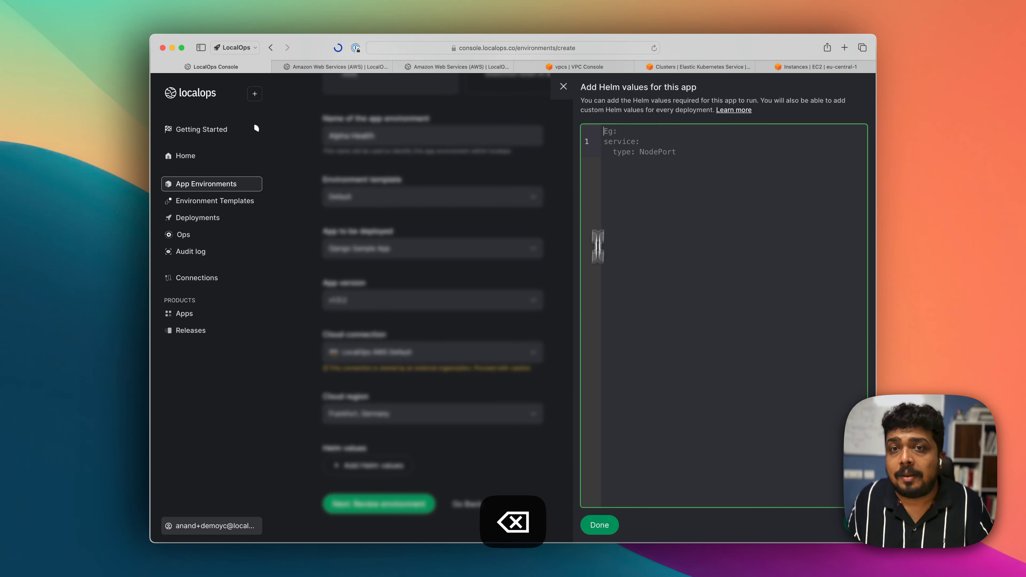
pyautogui.click(565, 93)
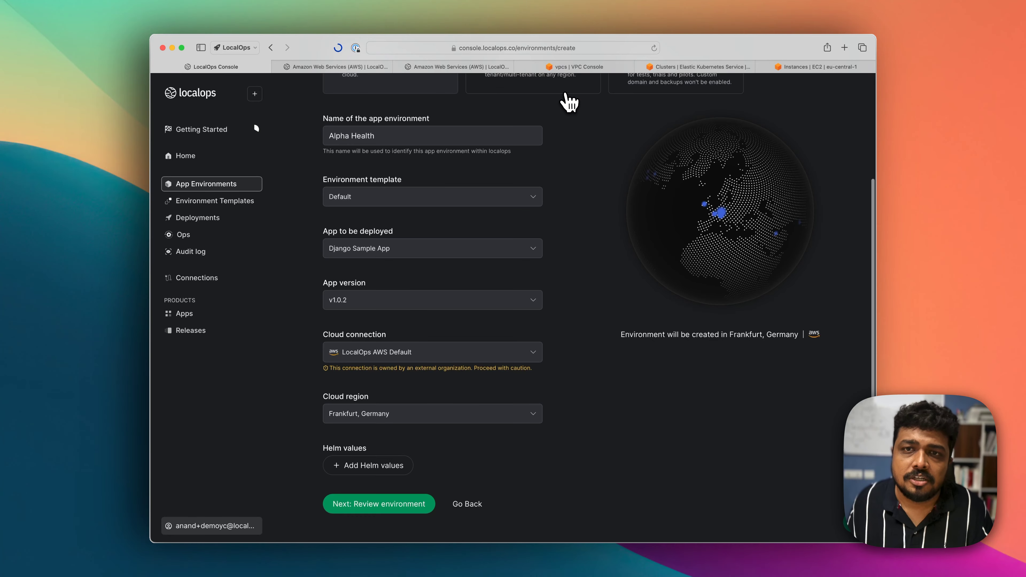
# Review the Alpha Health environment's configuration and create the app environment.
pyautogui.click(392, 507)
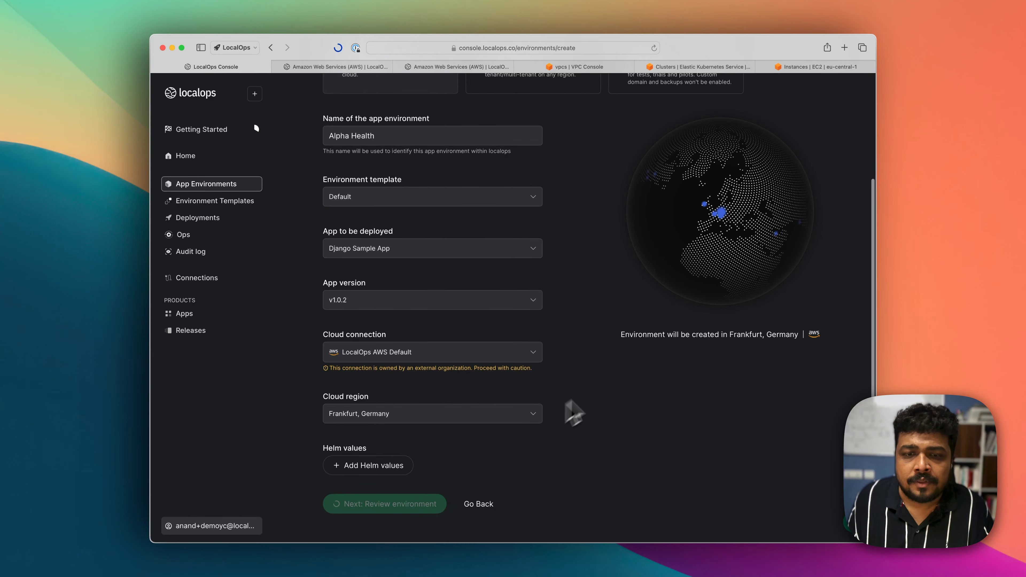
pyautogui.scroll(5, 612, 380)
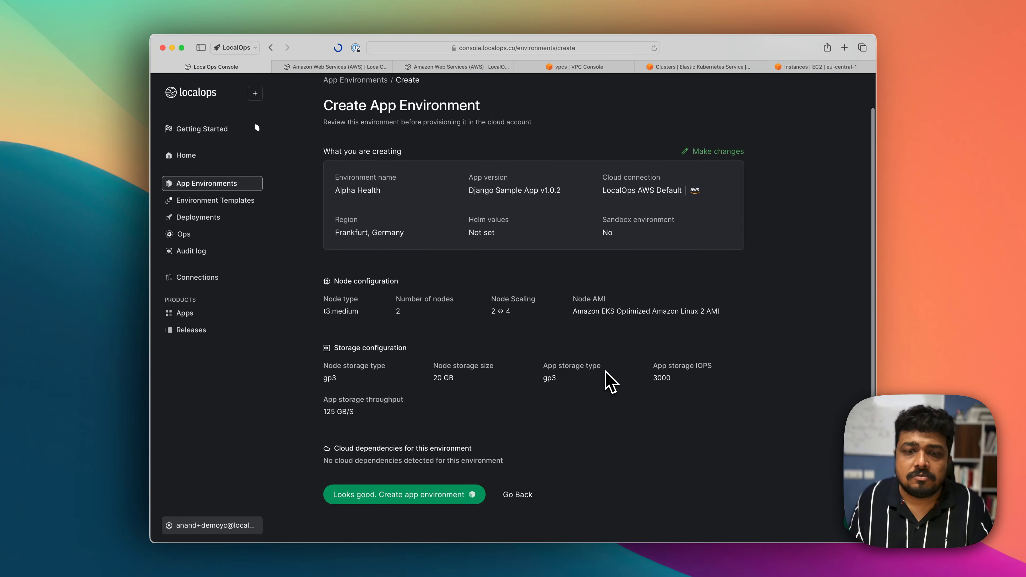
pyautogui.click(425, 499)
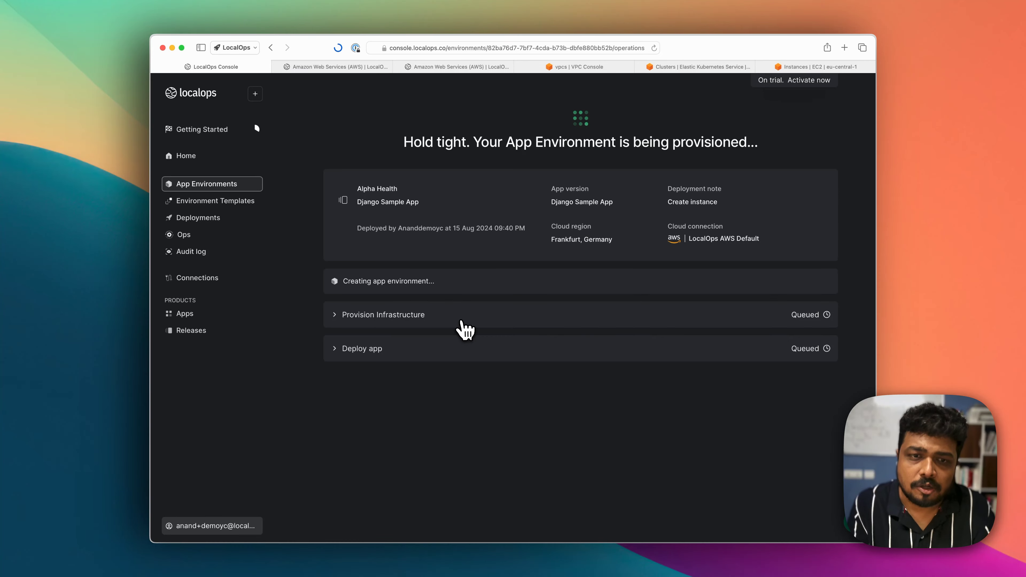
# Expand the infrastructure provisioning log and examine the progress of the new environment's creation.
pyautogui.click(463, 323)
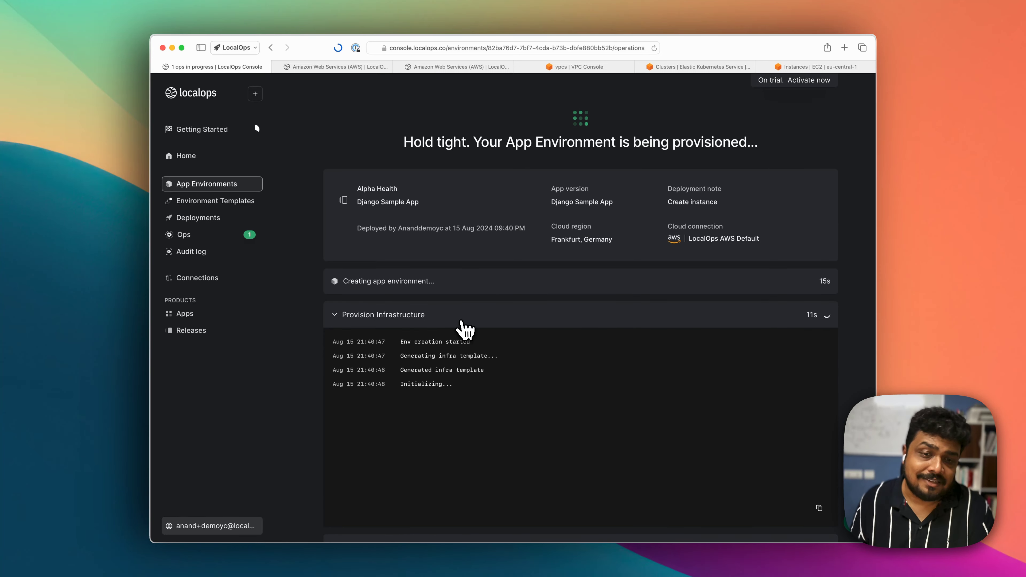
pyautogui.scroll(-3, 465, 329)
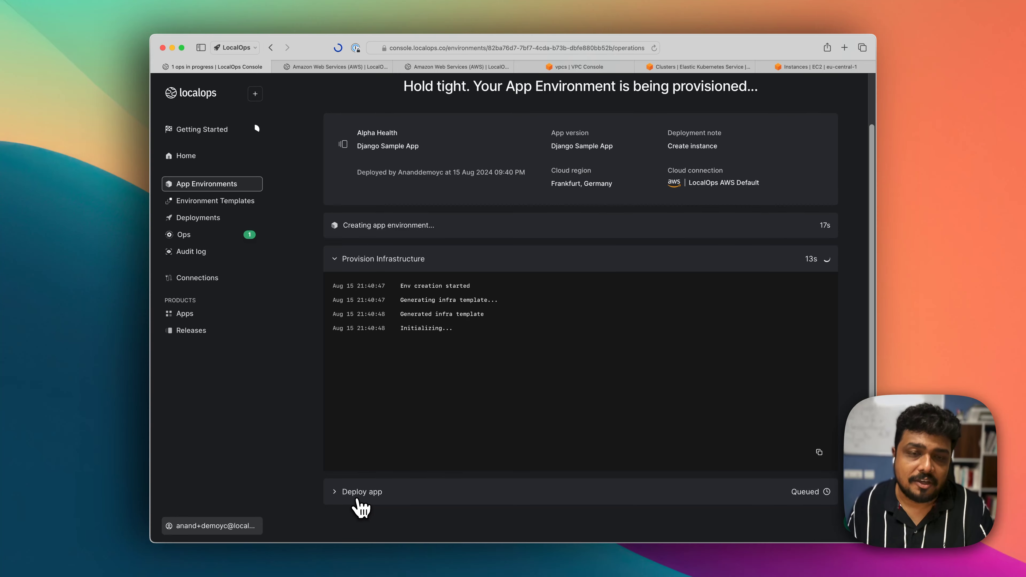
pyautogui.scroll(3, 363, 508)
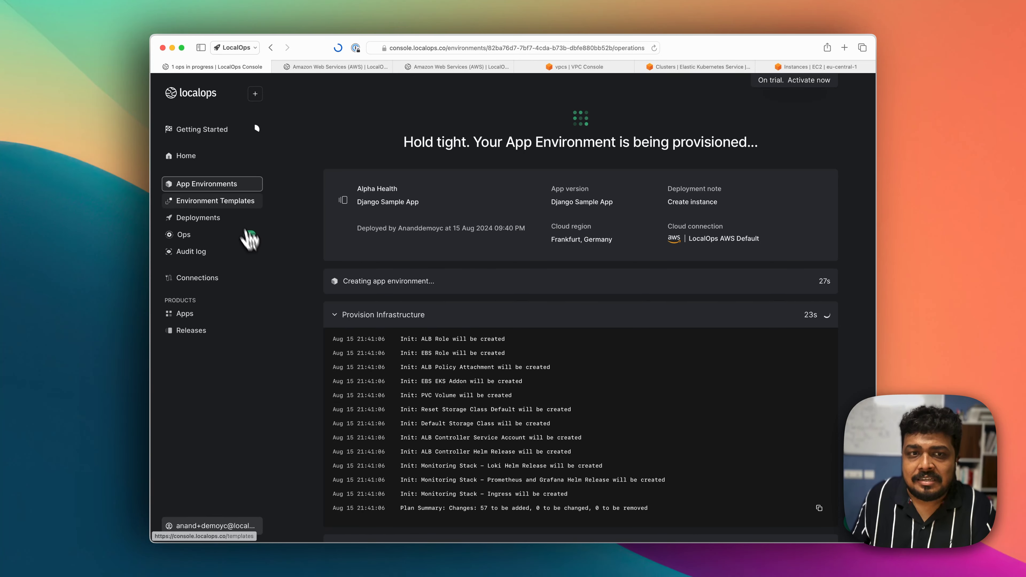
# Open the healthy Alpha Health environment running v1.0.0 from the environments list and examine its name and cloud connection.
pyautogui.click(228, 189)
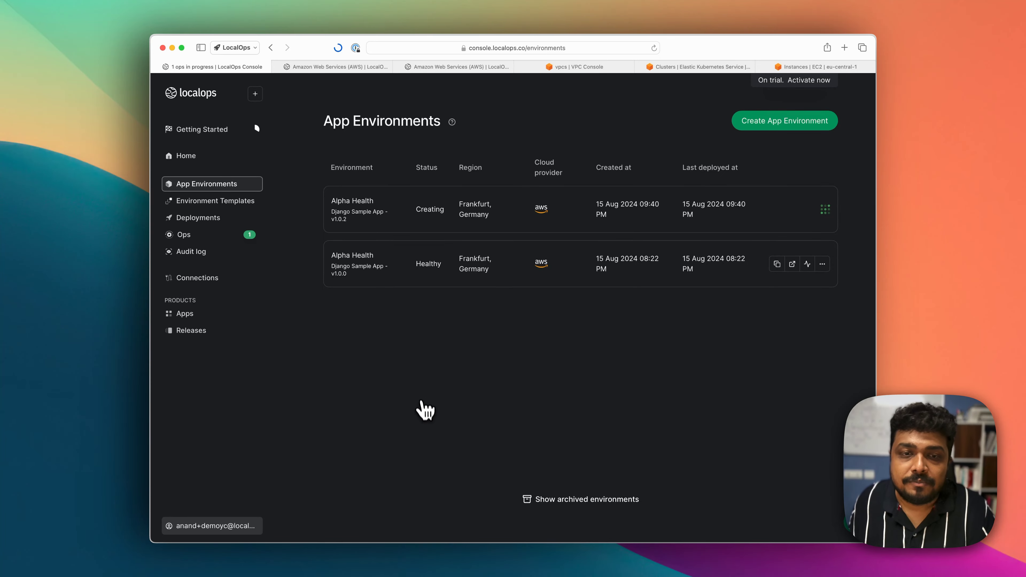
pyautogui.click(382, 280)
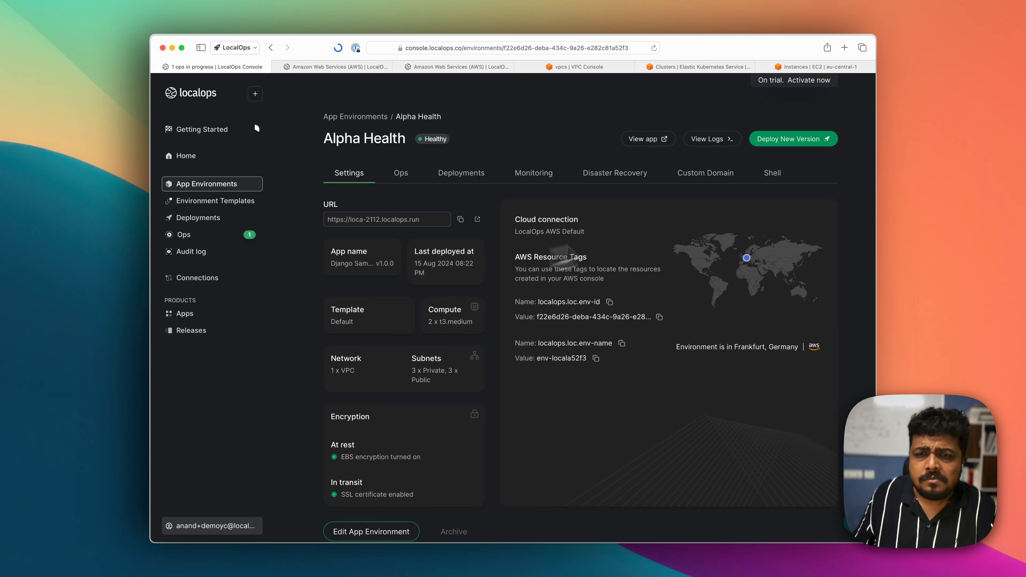
pyautogui.moveTo(587, 231); pyautogui.dragTo(565, 231)
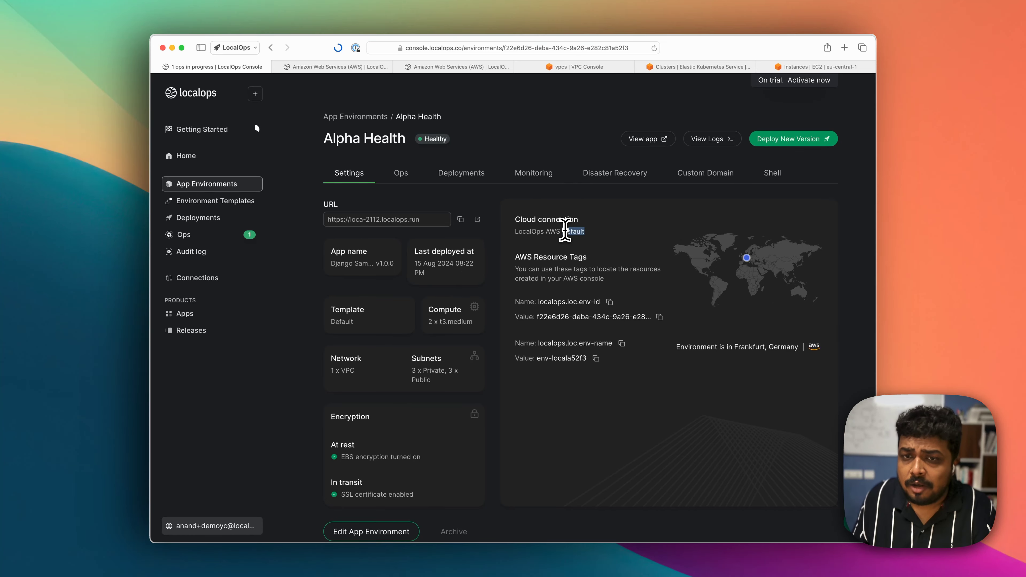
pyautogui.tripleClick(565, 231)
pyautogui.click(565, 232)
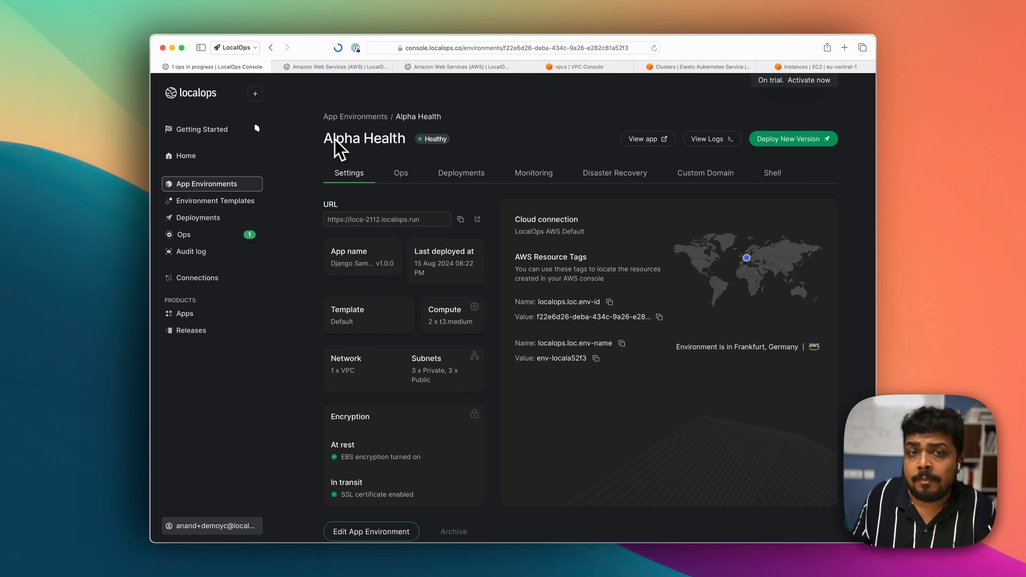
pyautogui.moveTo(326, 140); pyautogui.dragTo(409, 137)
pyautogui.click(470, 135)
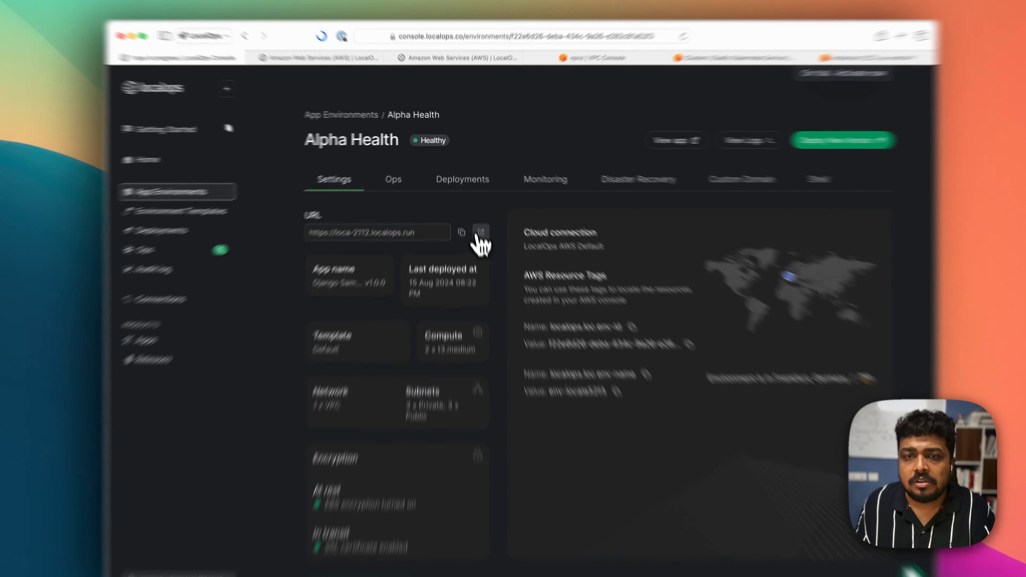
# View the environment's live app at its URL, and return to the console to check the custom domain settings.
pyautogui.click(476, 220)
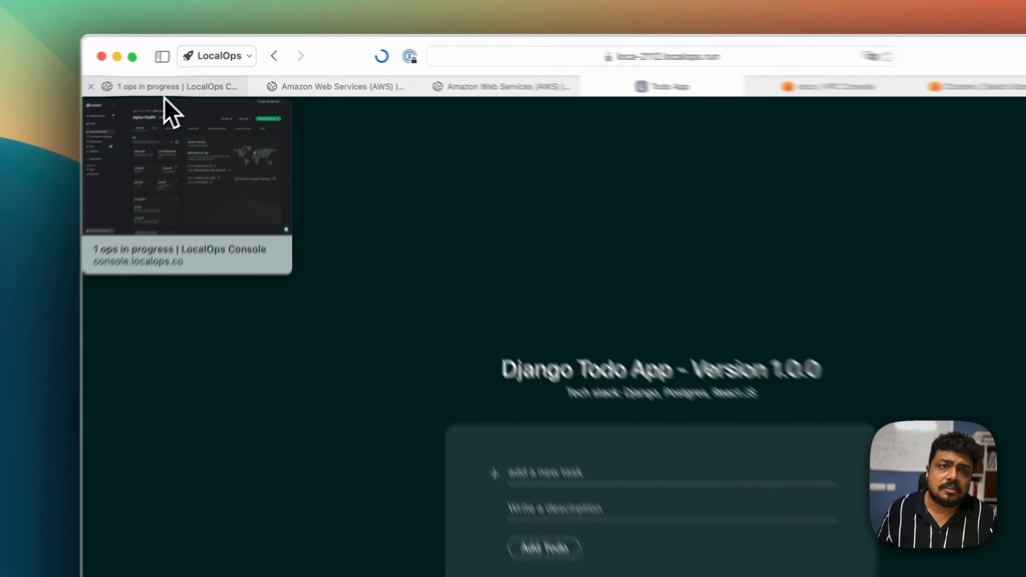
pyautogui.click(201, 67)
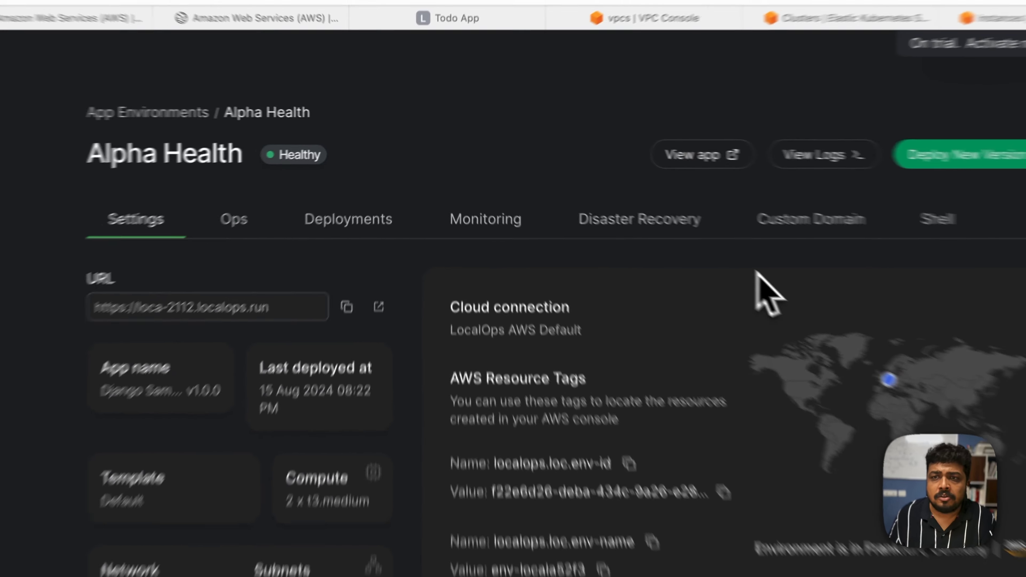
pyautogui.click(716, 186)
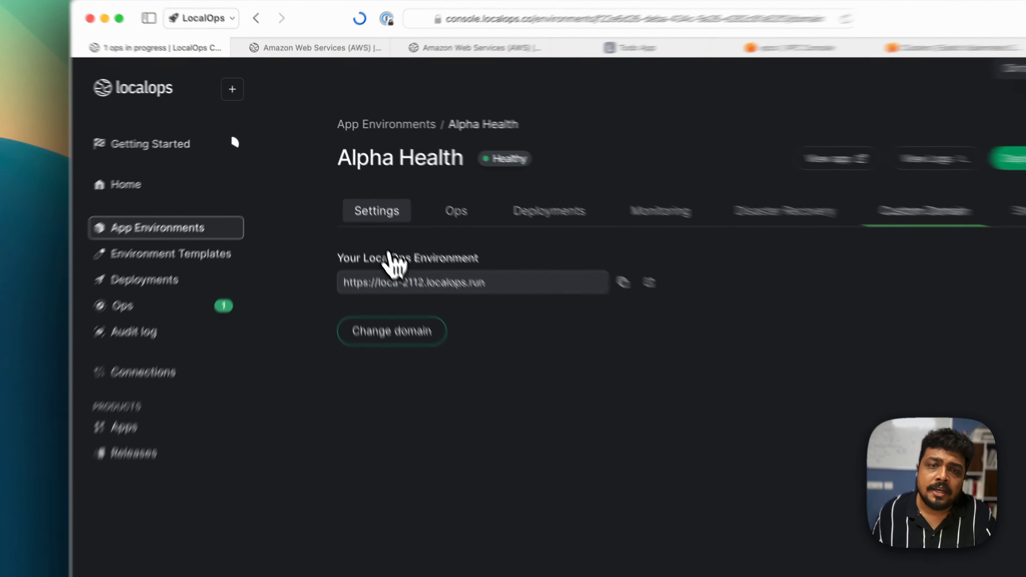
# Examine the app version, last deployment time, network, subnets and compute details in the Alpha Health environment's settings.
pyautogui.click(345, 169)
pyautogui.scroll(-2, 419, 399)
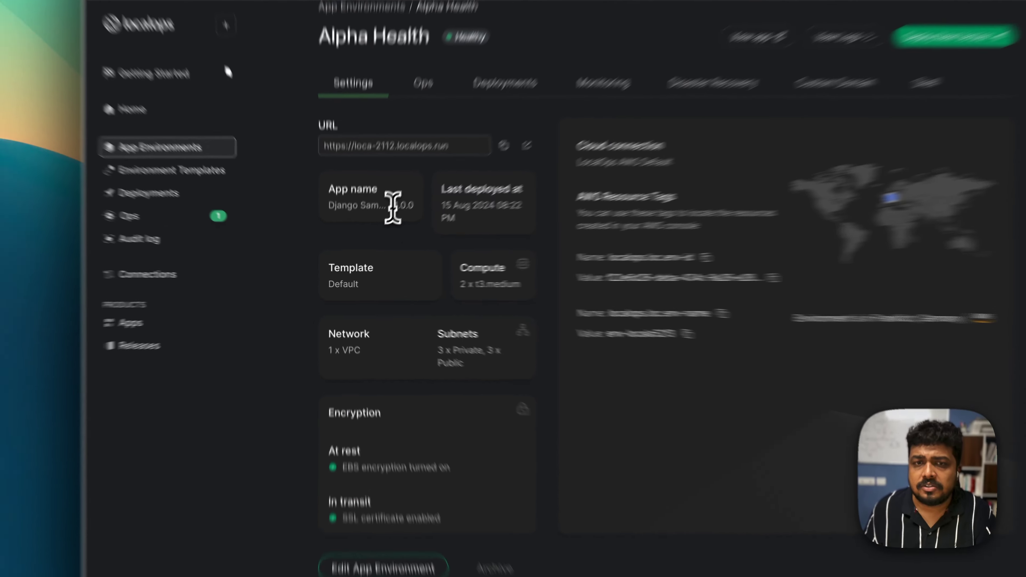
pyautogui.doubleClick(386, 227)
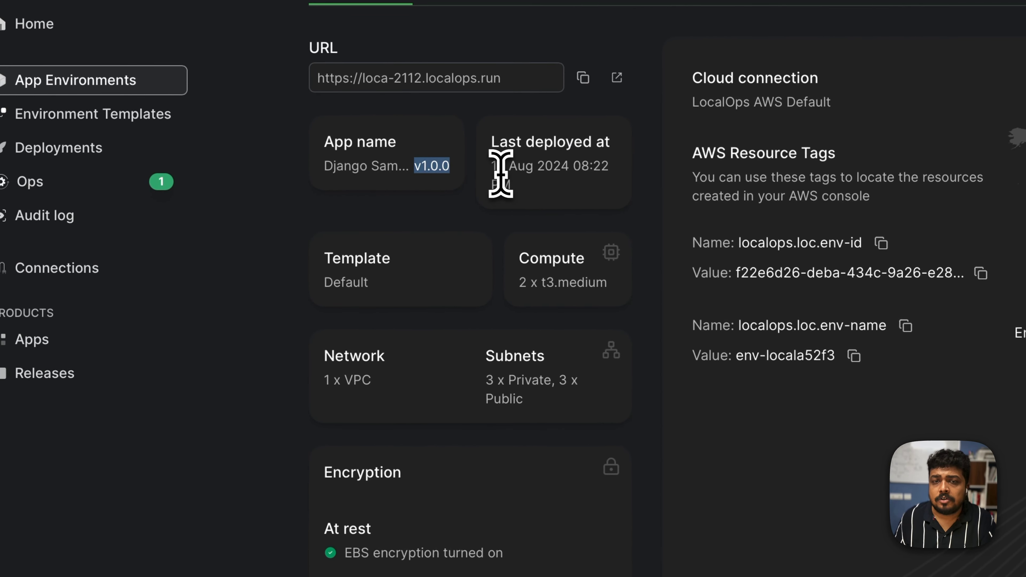
pyautogui.moveTo(489, 166); pyautogui.dragTo(520, 199)
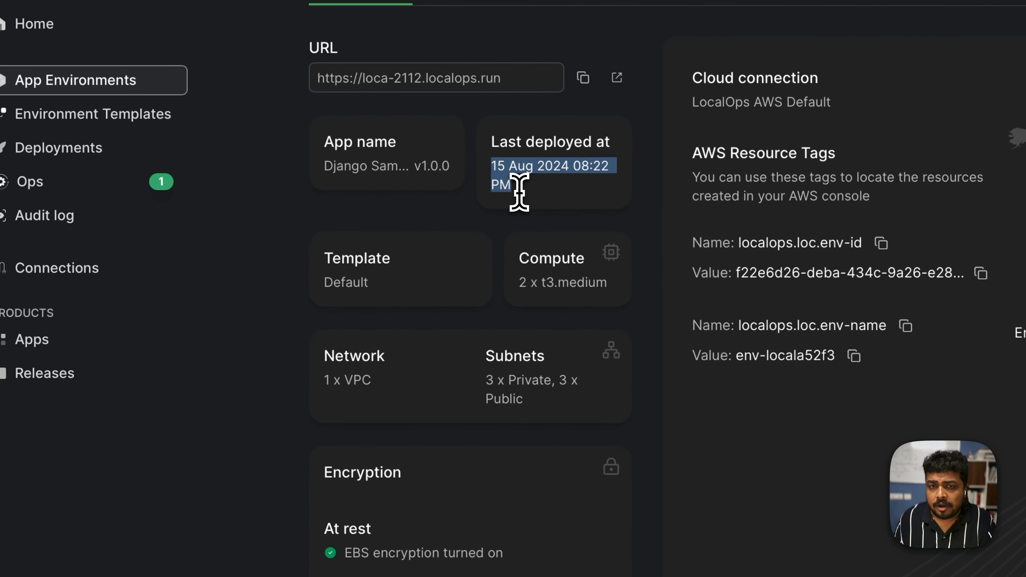
pyautogui.click(412, 285)
pyautogui.moveTo(373, 389); pyautogui.dragTo(305, 381)
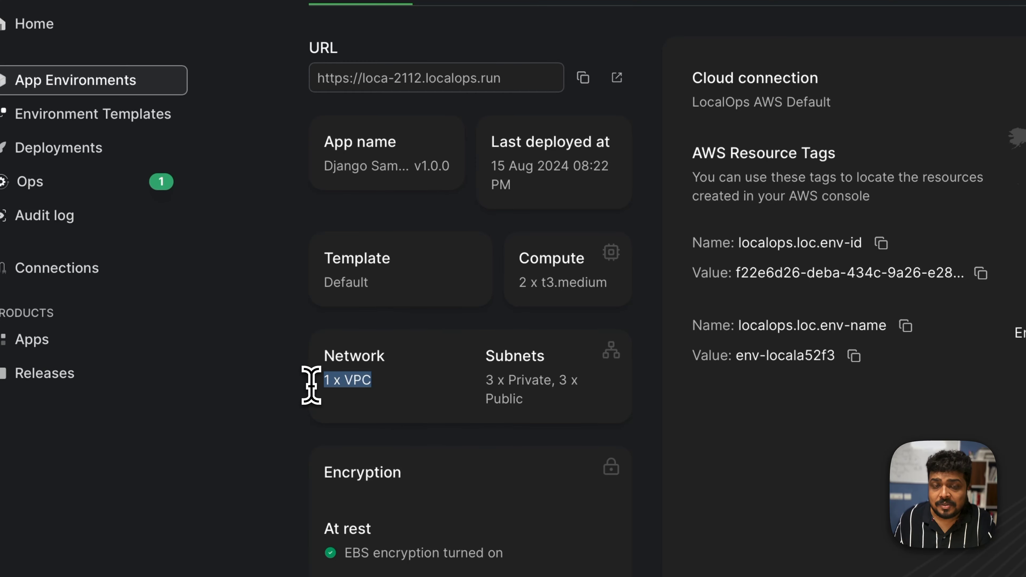
pyautogui.click(517, 397)
pyautogui.moveTo(517, 396); pyautogui.dragTo(479, 380)
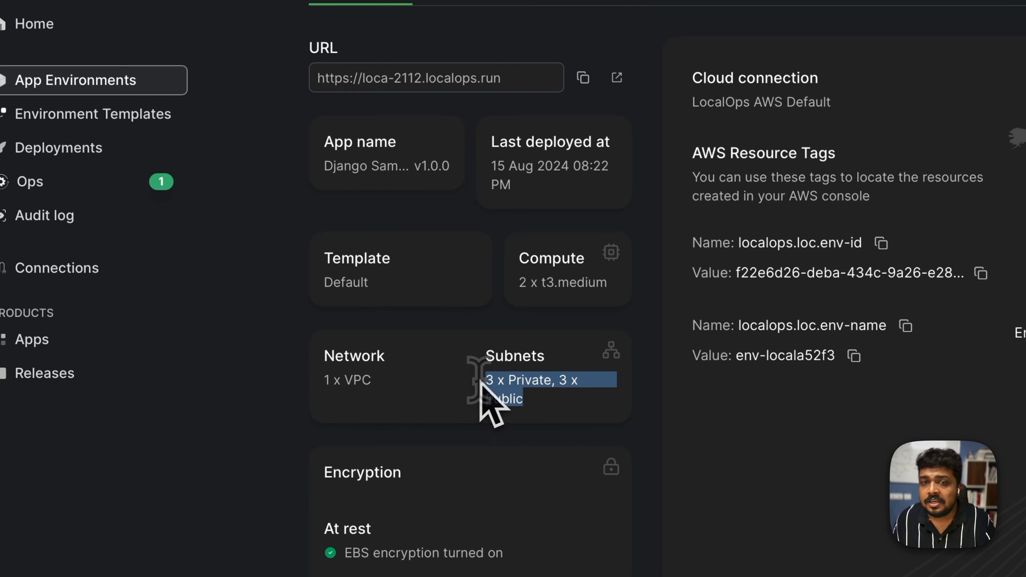
pyautogui.tripleClick(550, 285)
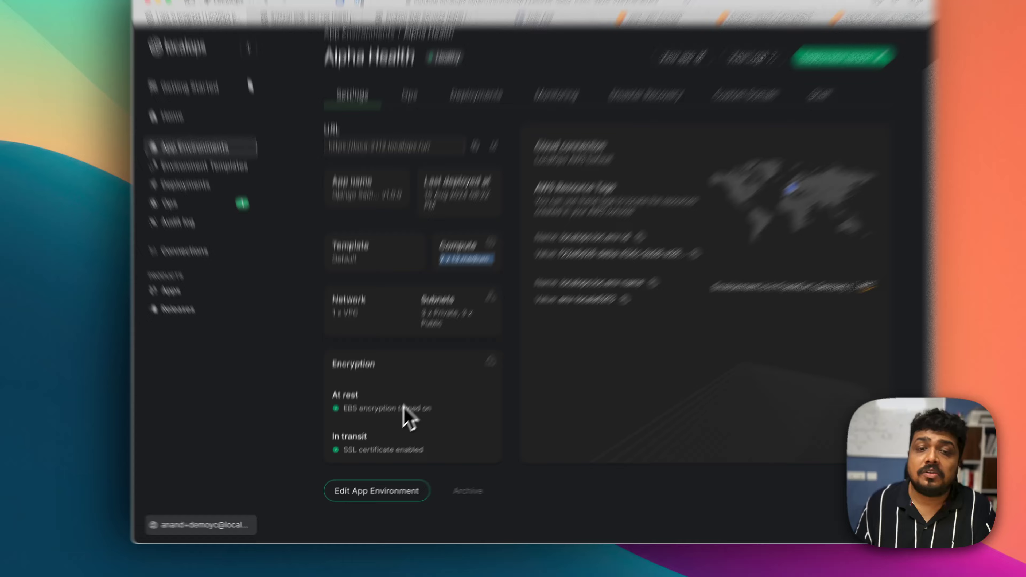
# Examine the environment's at-rest and in-transit encryption details.
pyautogui.tripleClick(387, 417)
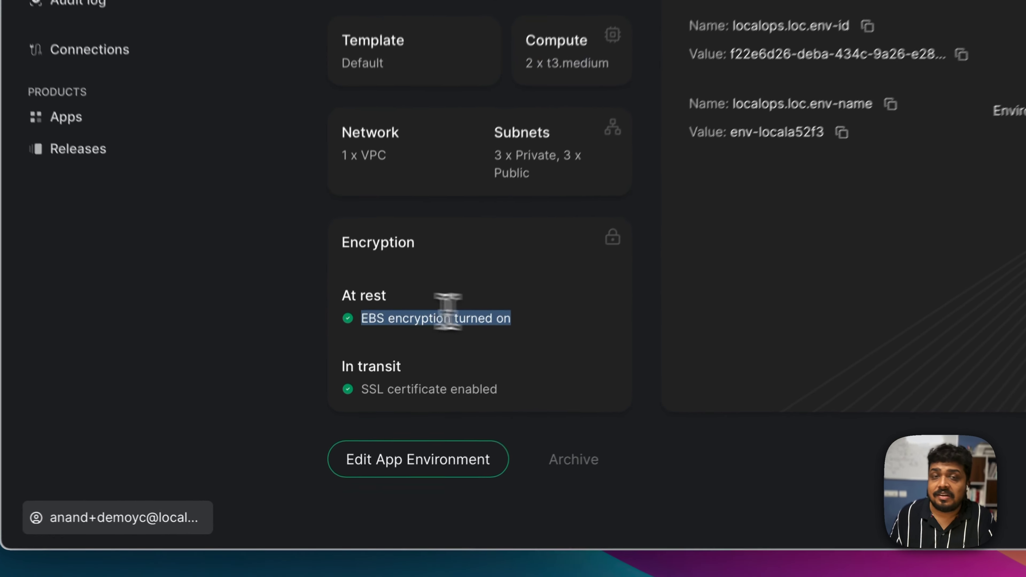
pyautogui.moveTo(448, 311); pyautogui.dragTo(316, 290)
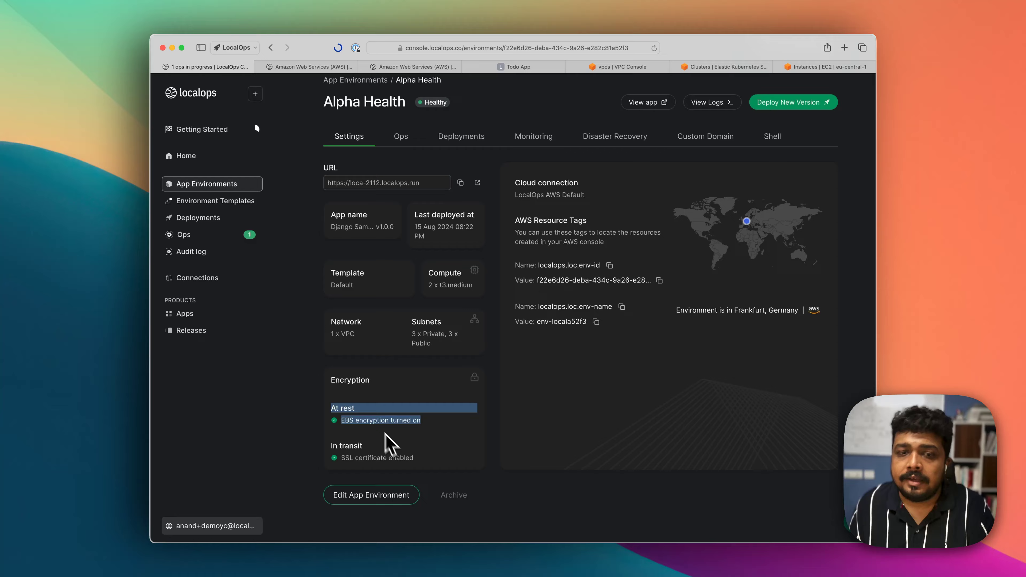
pyautogui.moveTo(419, 460); pyautogui.dragTo(329, 447)
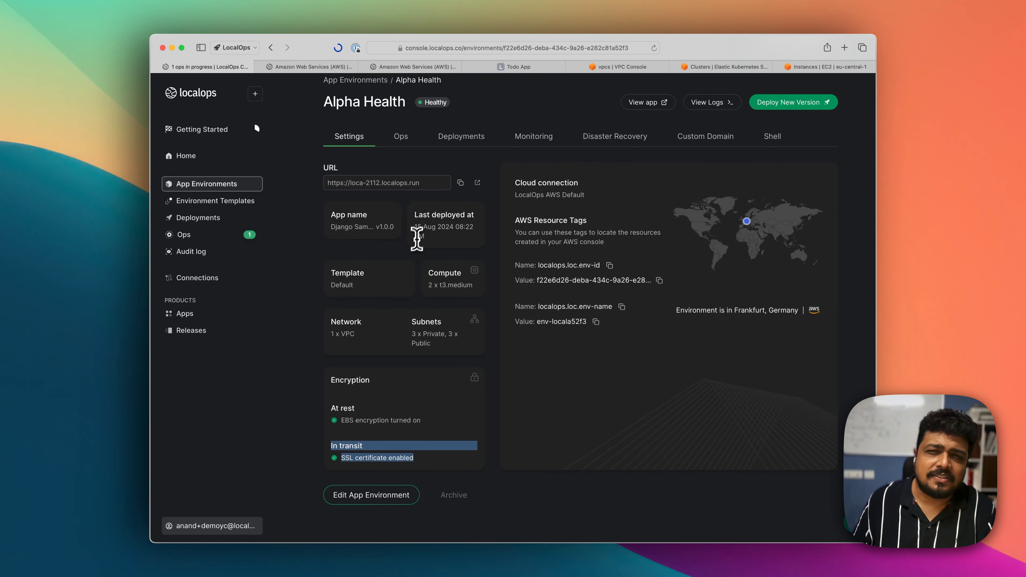
# Open a new version deployment for Alpha Health and compare the available versions with the current app version.
pyautogui.scroll(2, 416, 239)
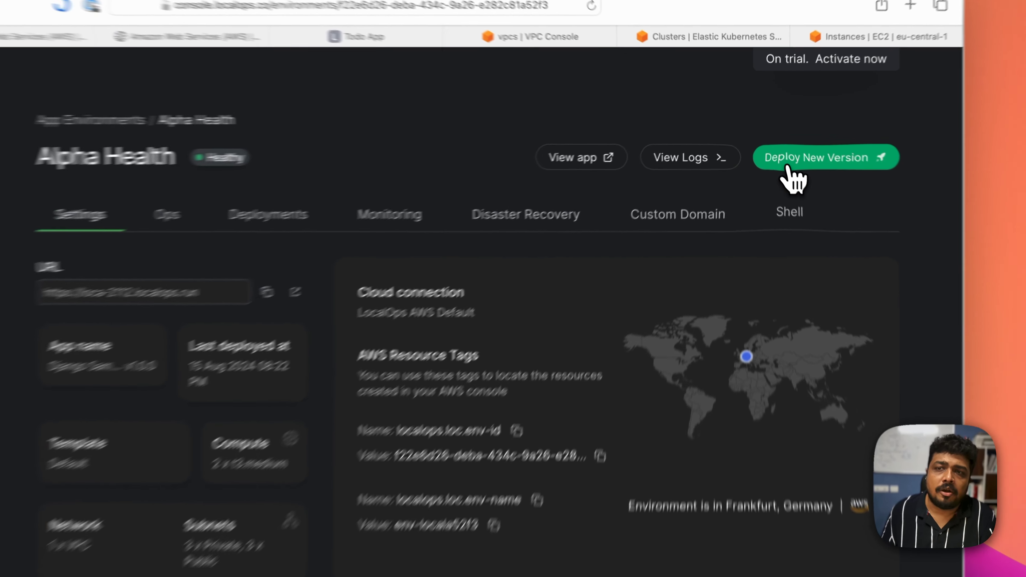
pyautogui.click(773, 142)
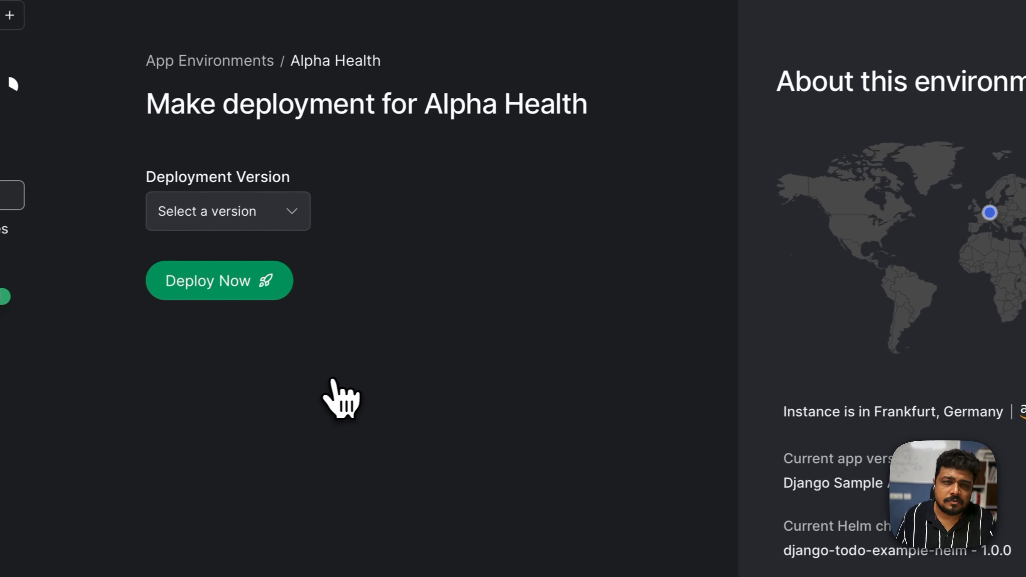
pyautogui.click(374, 230)
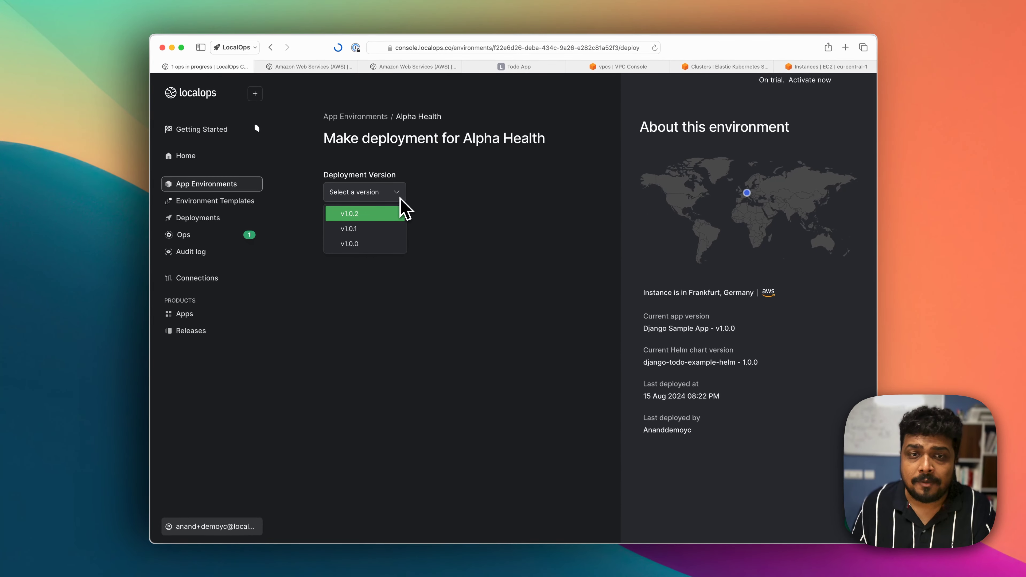
pyautogui.click(401, 201)
pyautogui.moveTo(735, 329); pyautogui.dragTo(643, 328)
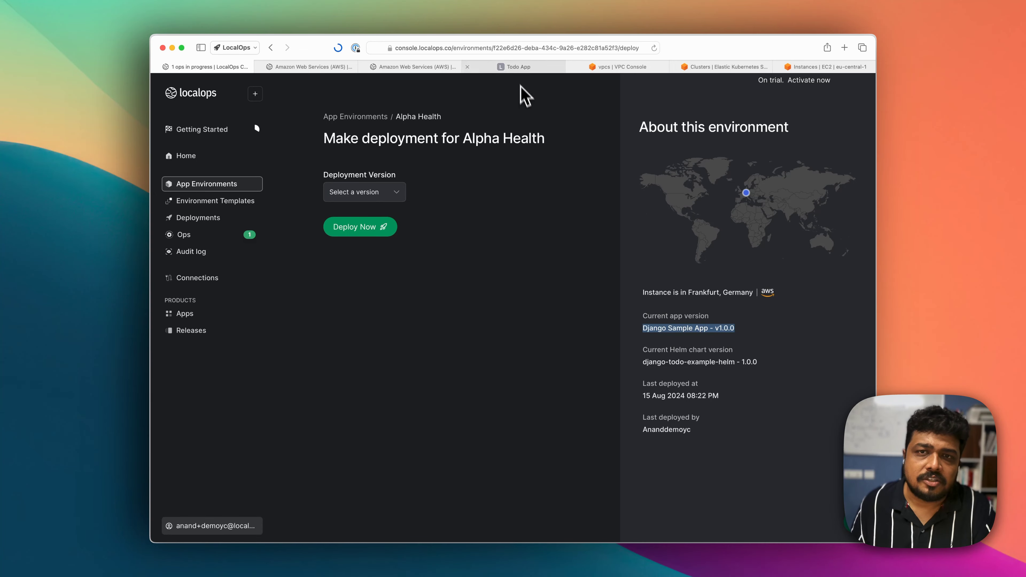
# Switch to the live Todo App and check the version shown in its heading.
pyautogui.click(518, 67)
pyautogui.moveTo(605, 242); pyautogui.dragTo(546, 244)
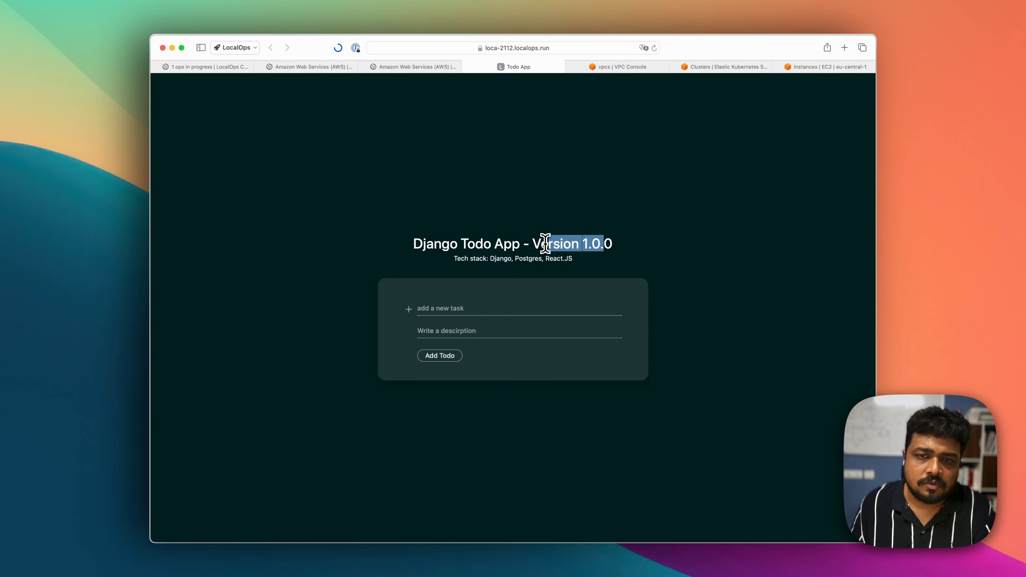
pyautogui.click(534, 253)
# Add a todo titled "pick up grocery" with the description "from the local supermarket".
pyautogui.click(473, 307)
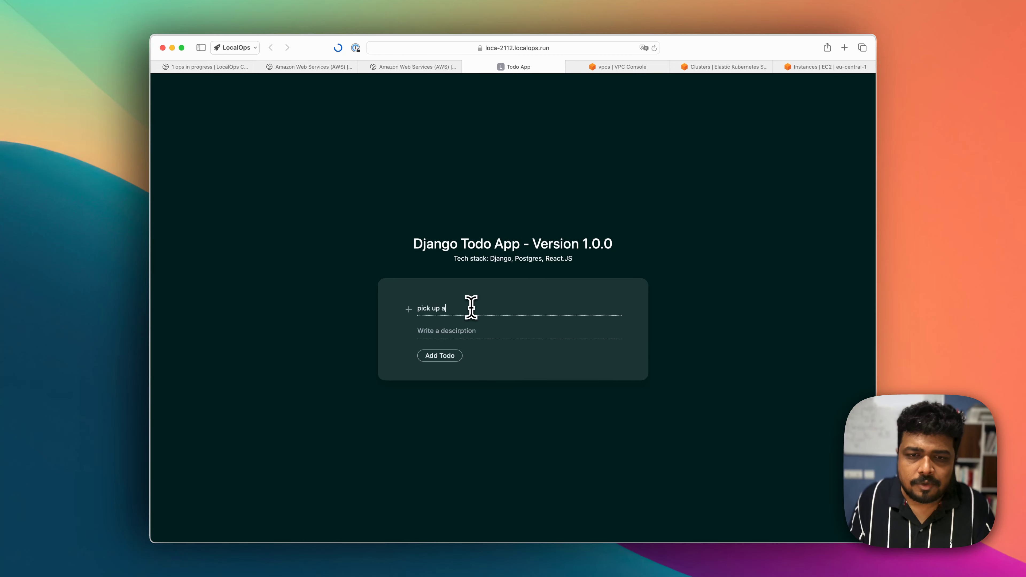
pyautogui.write('pick up a g')
pyautogui.press('BackSpace')
pyautogui.press('BackSpace')
pyautogui.press('BackSpace')
pyautogui.write('gra')
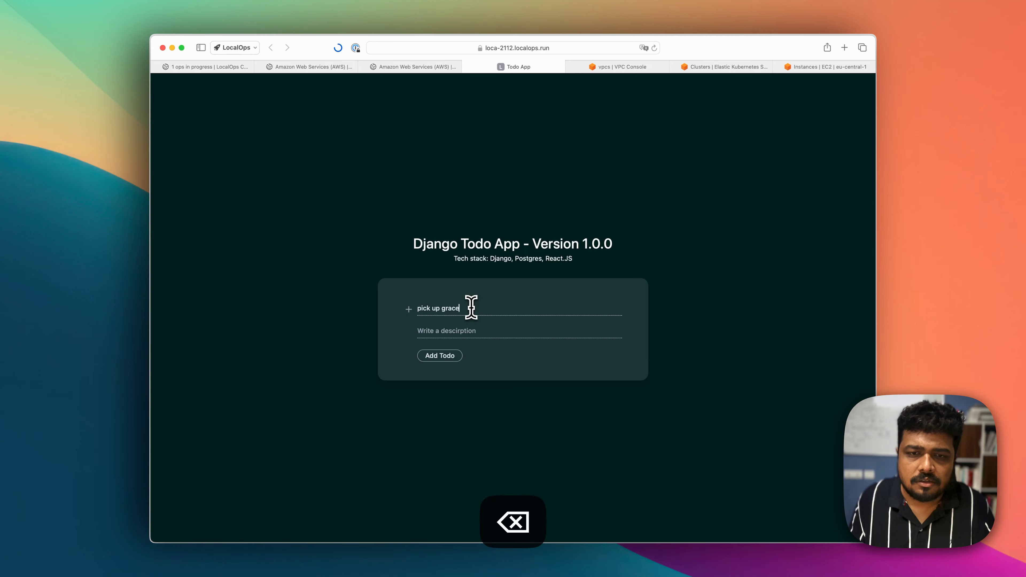
pyautogui.write('ce')
pyautogui.press('BackSpace')
pyautogui.press('BackSpace')
pyautogui.press('BackSpace')
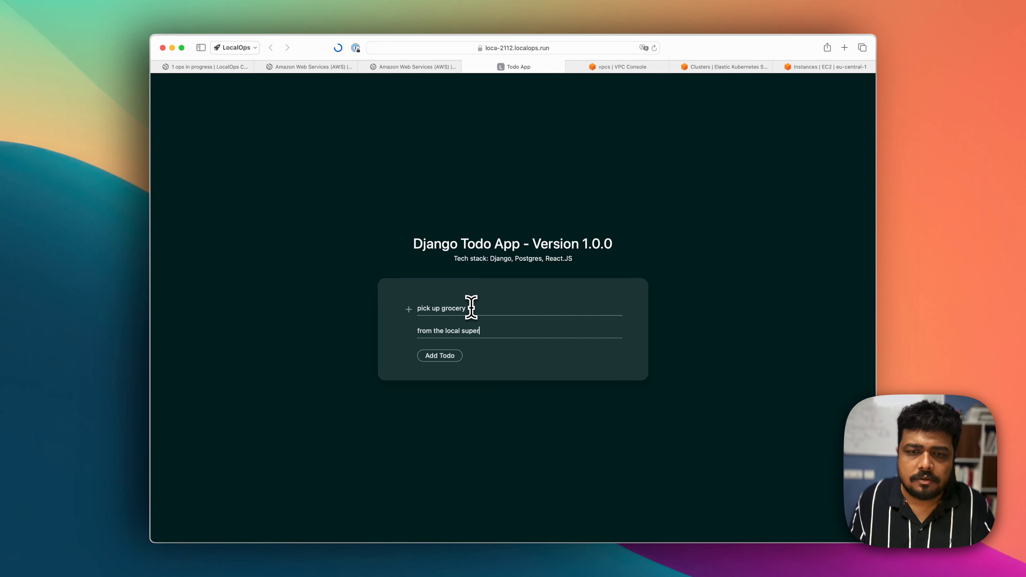
pyautogui.press('BackSpace')
pyautogui.write('rmarket')
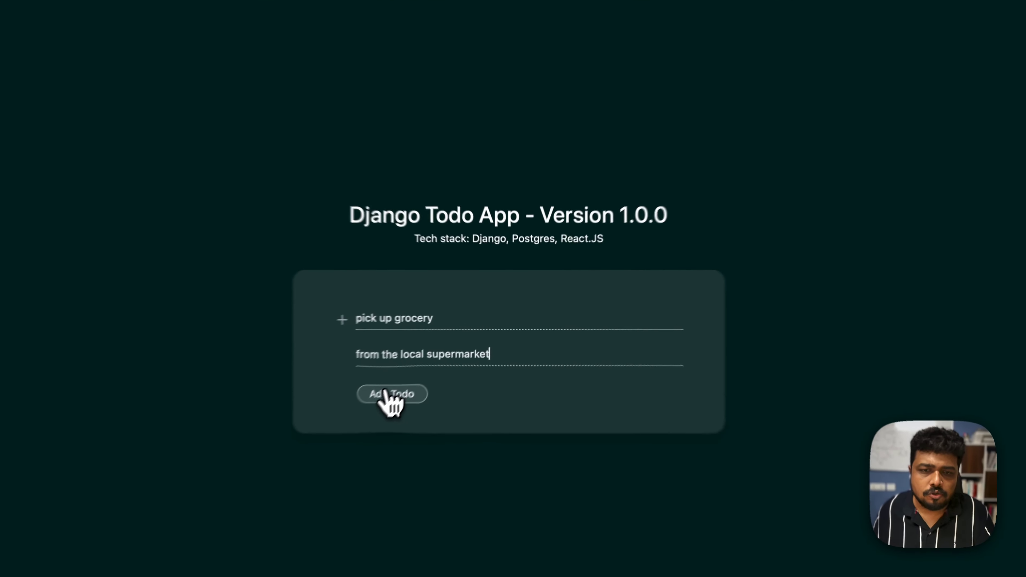
pyautogui.click(455, 356)
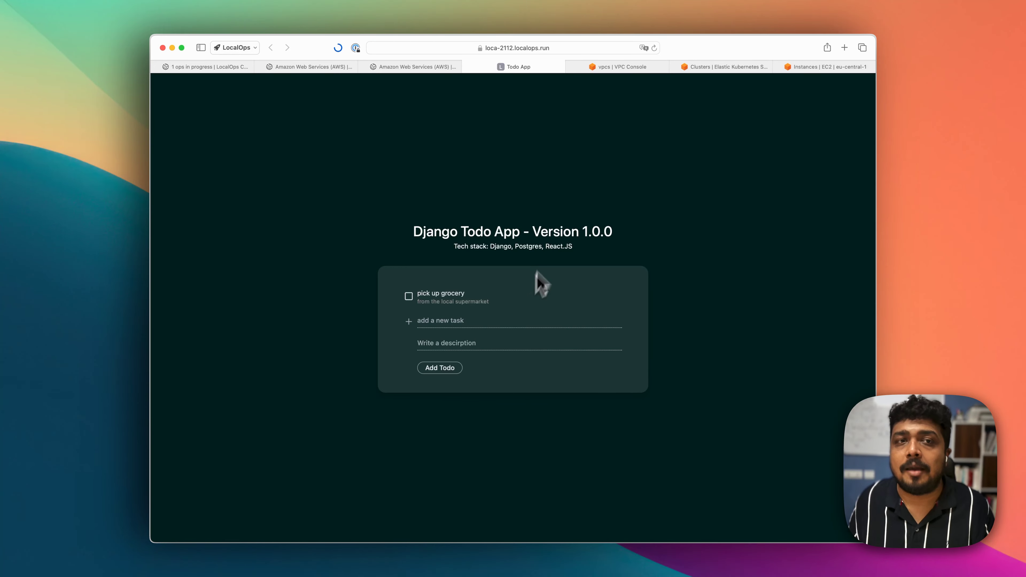
# Switch back to the LocalOps console, deploy version v1.0.2 to Alpha Health and view the deployment log.
pyautogui.click(207, 66)
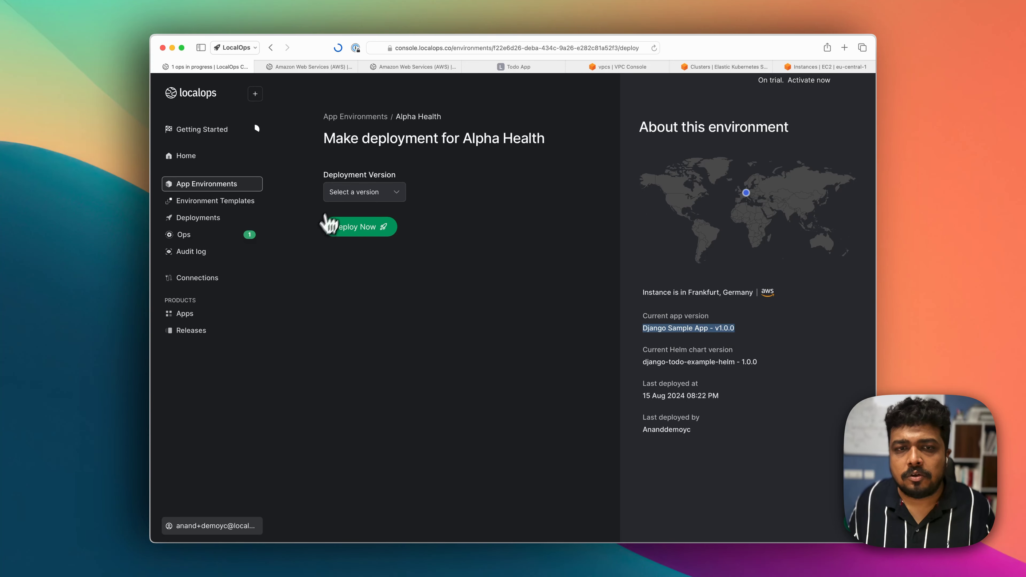
pyautogui.click(347, 194)
pyautogui.click(356, 215)
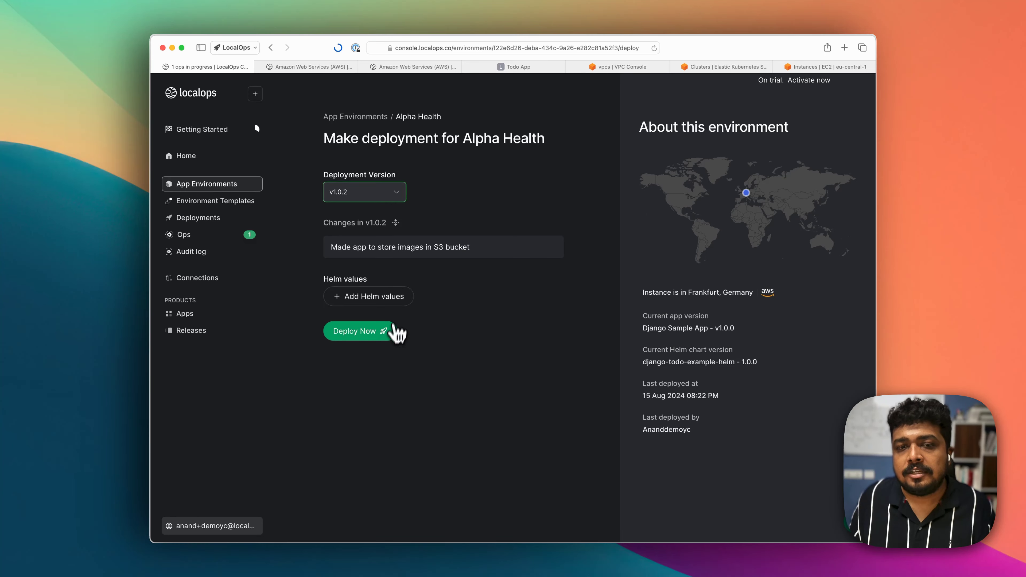
pyautogui.click(384, 334)
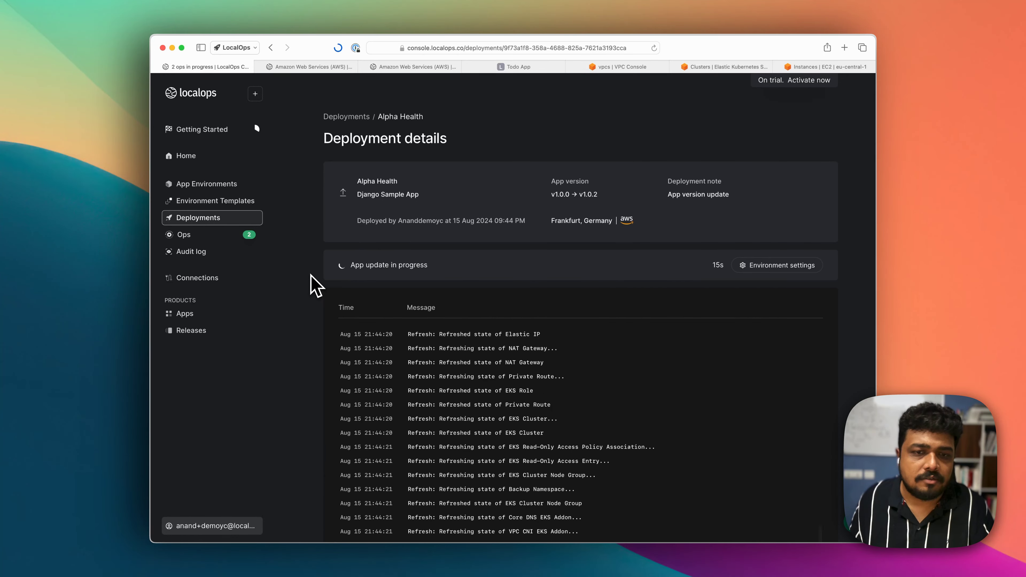
pyautogui.scroll(-5, 315, 285)
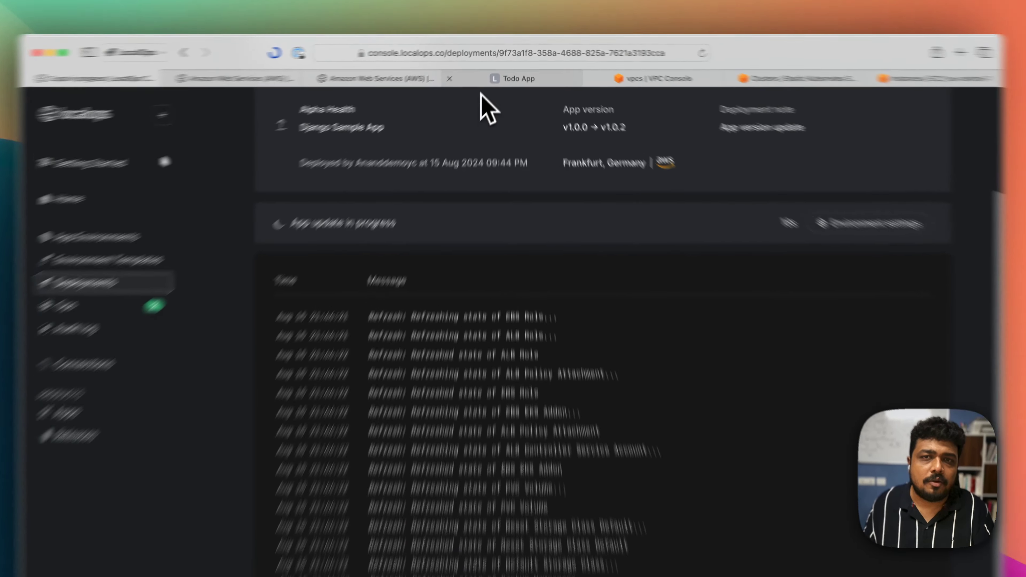
# Switch to the live Todo App and reload it to check its version during the update.
pyautogui.click(511, 68)
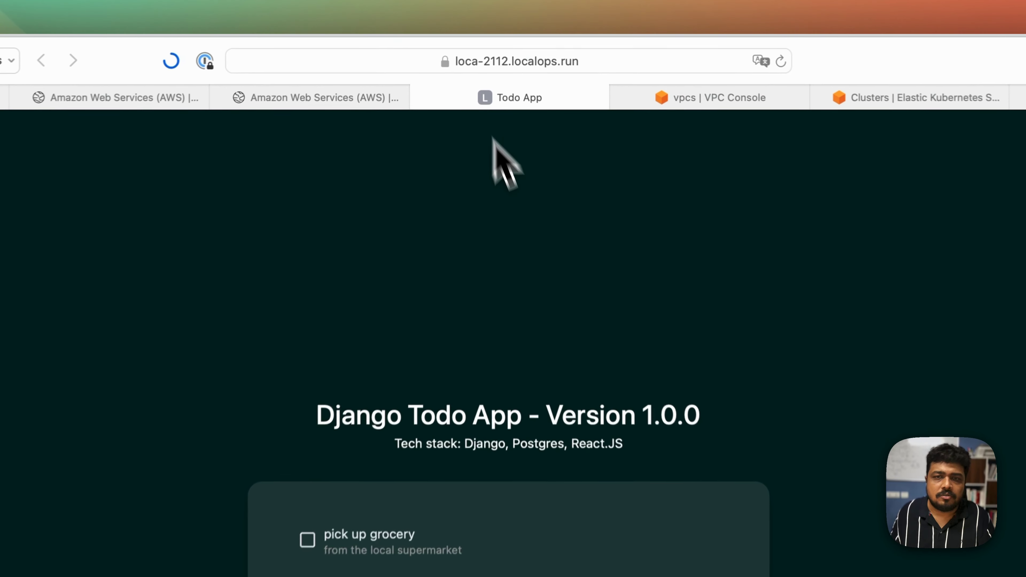
pyautogui.press('super+r')
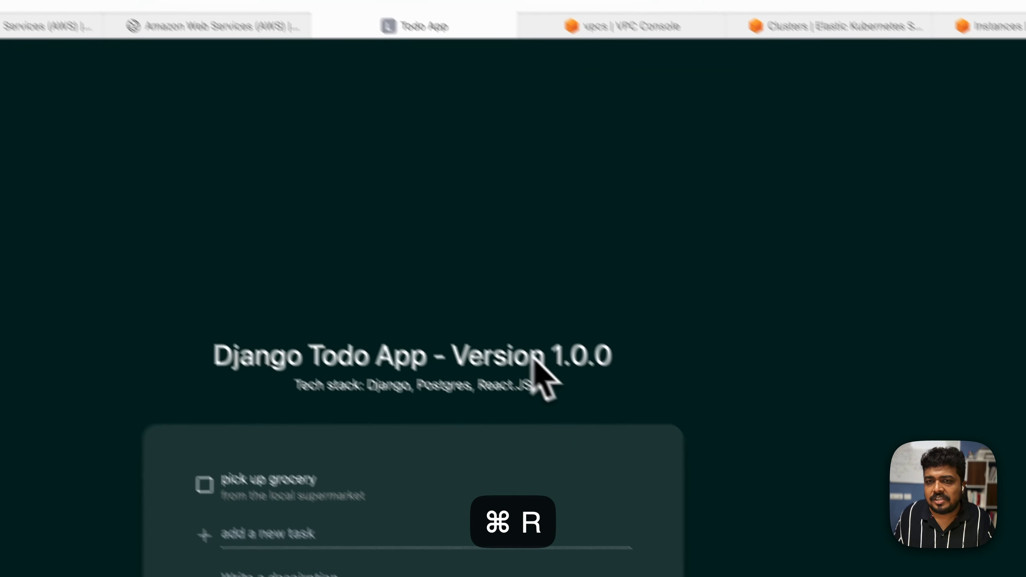
pyautogui.doubleClick(661, 431)
pyautogui.press('super+r')
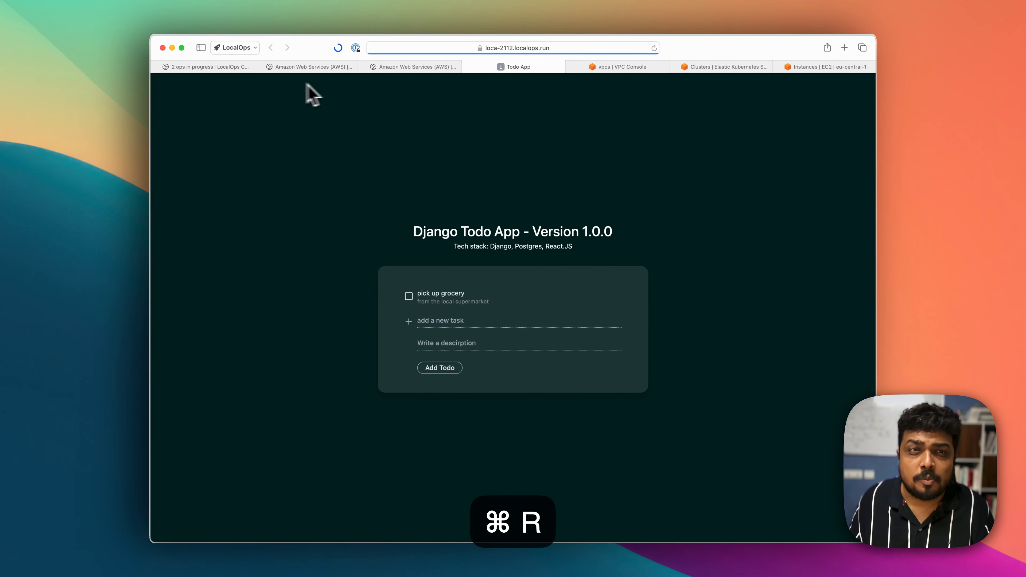
# Return to the LocalOps console and inspect the Alpha Health version update from the list of all deployments.
pyautogui.click(220, 67)
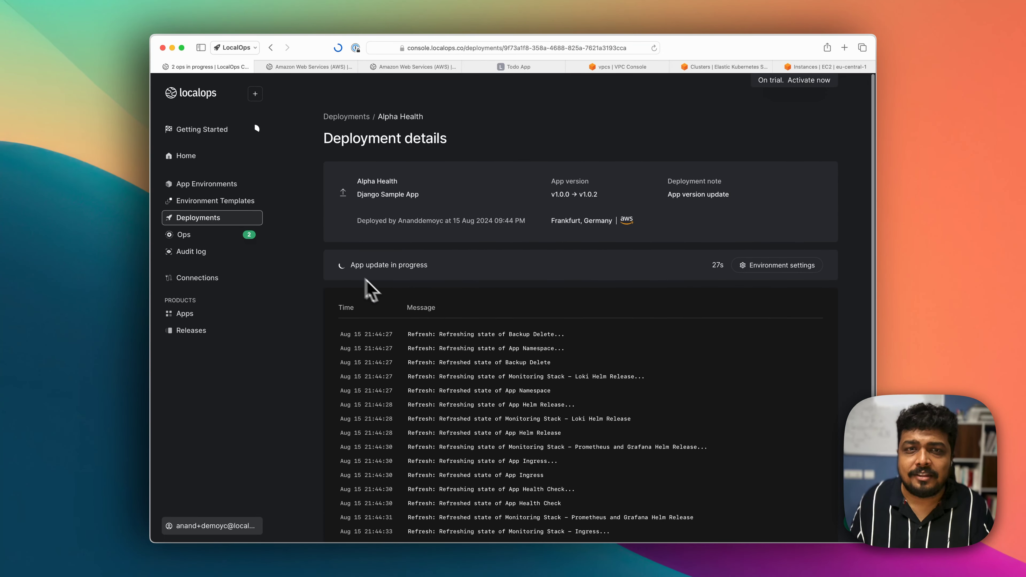
pyautogui.click(215, 219)
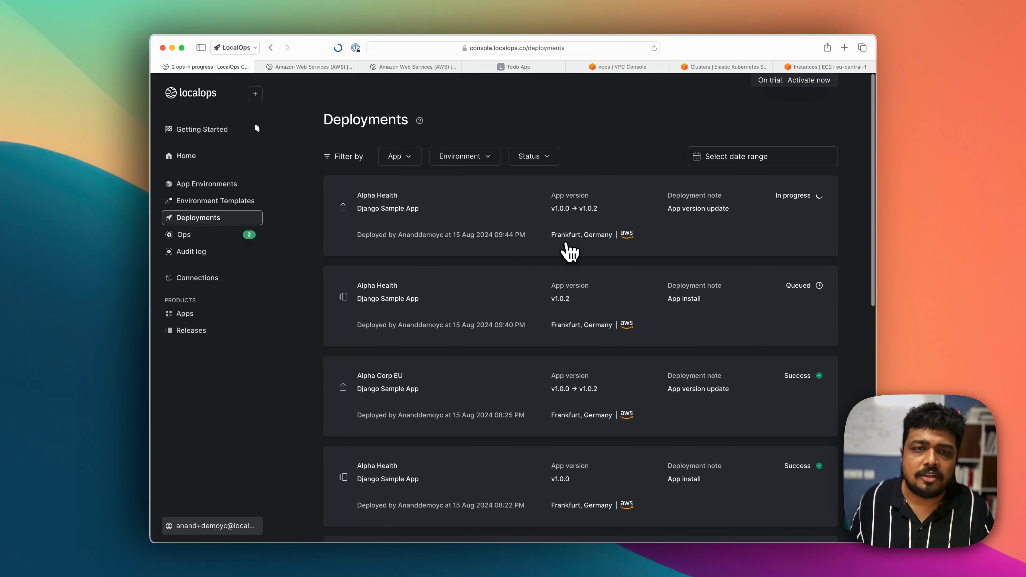
pyautogui.click(542, 225)
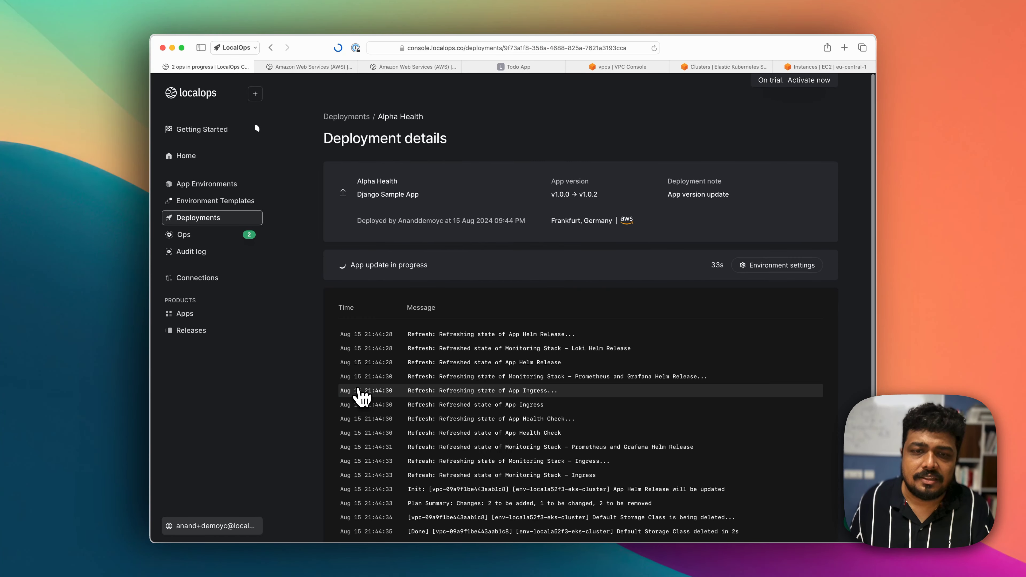
pyautogui.click(202, 218)
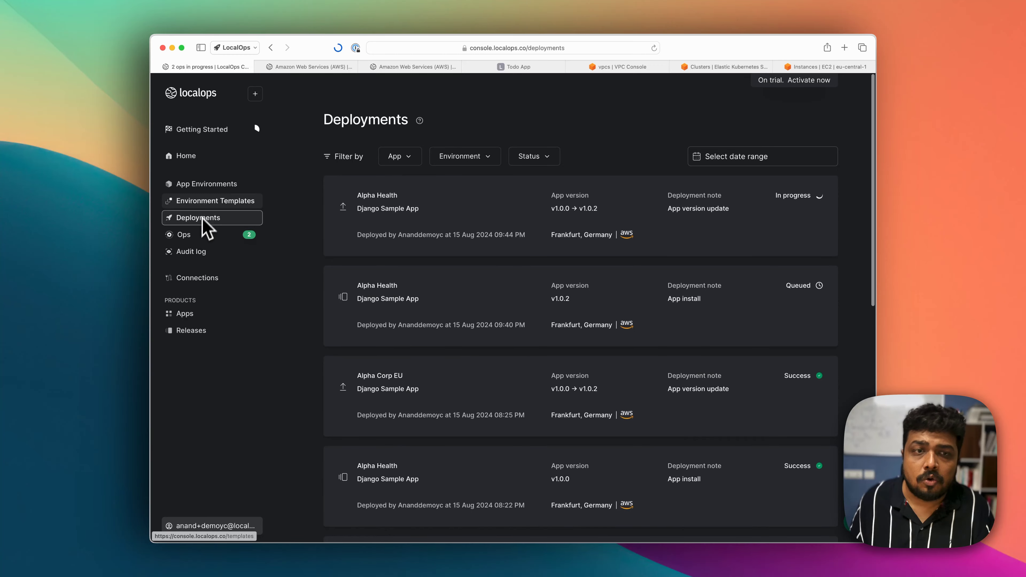
# Open the v1.0.0 to v1.0.2 update from the Alpha Health environment's own deployment history.
pyautogui.click(208, 186)
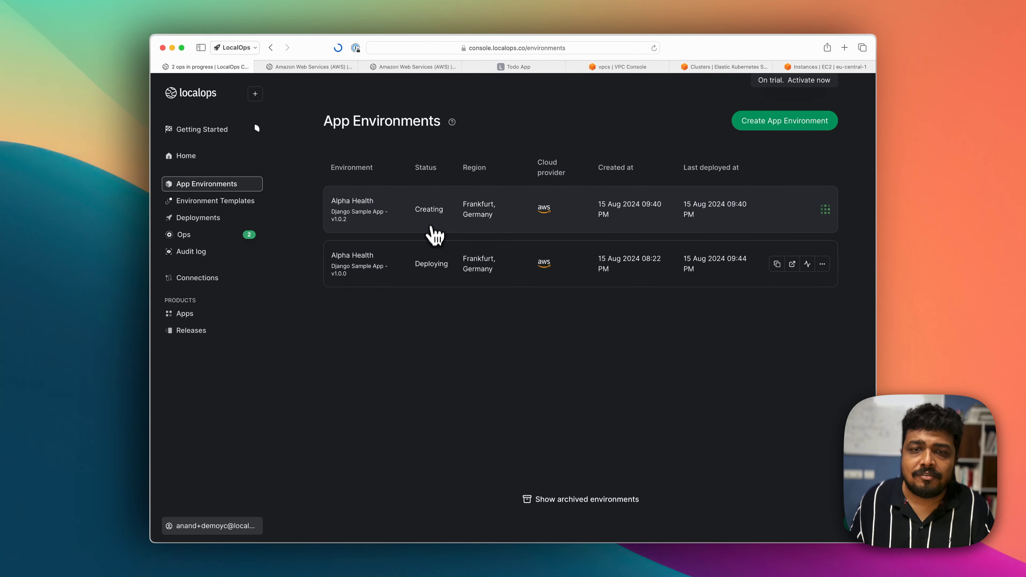
pyautogui.click(432, 246)
pyautogui.click(460, 176)
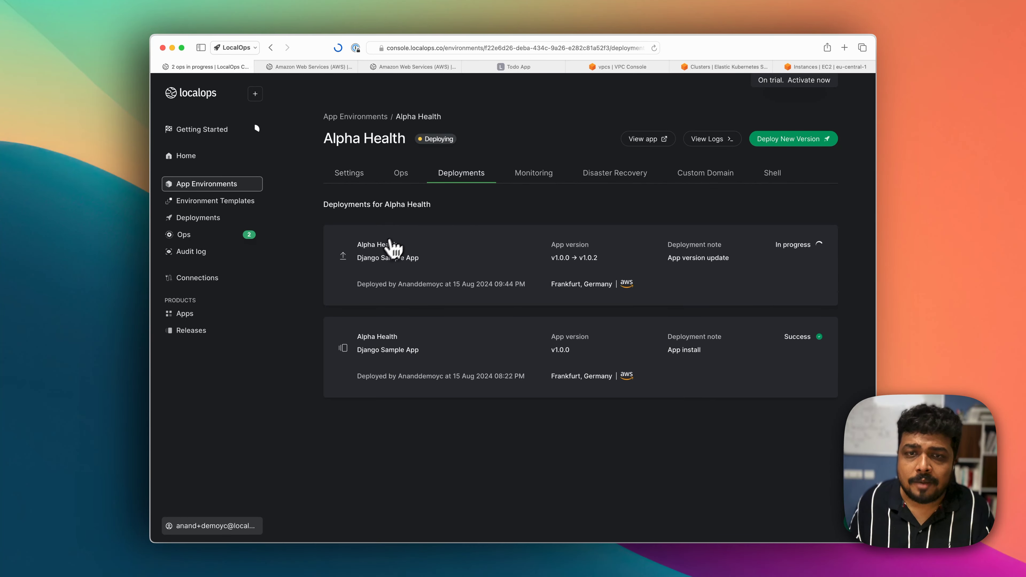
pyautogui.click(773, 269)
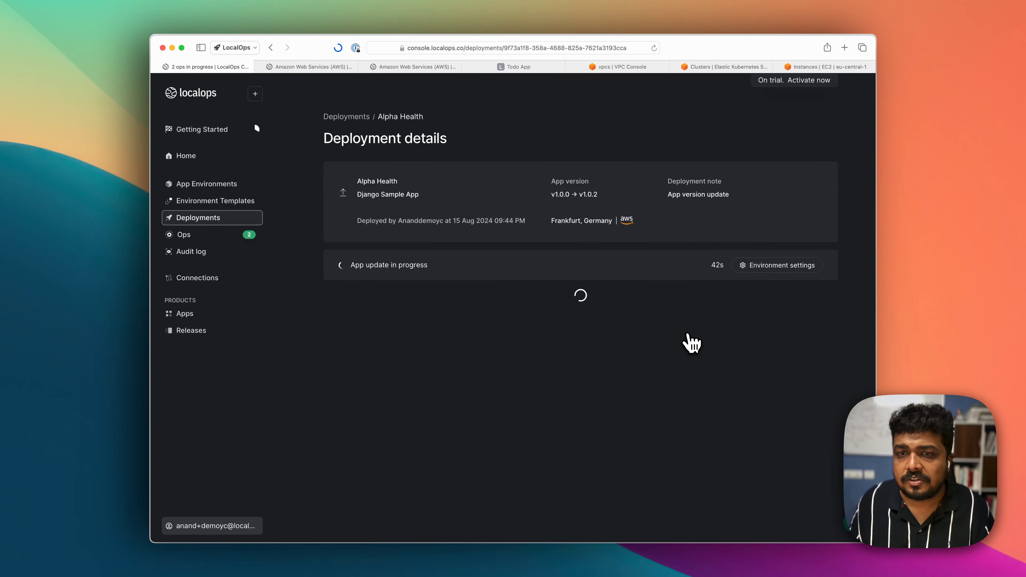
# Examine the Alpha Health update's deployment log through to its final message.
pyautogui.scroll(-3, 689, 344)
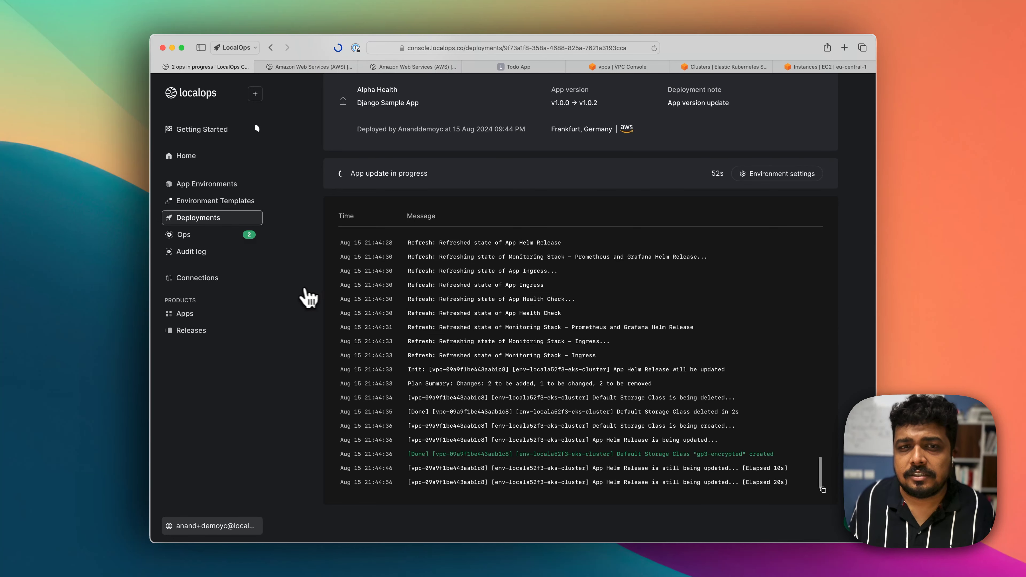
pyautogui.scroll(5, 307, 295)
pyautogui.scroll(-5, 548, 378)
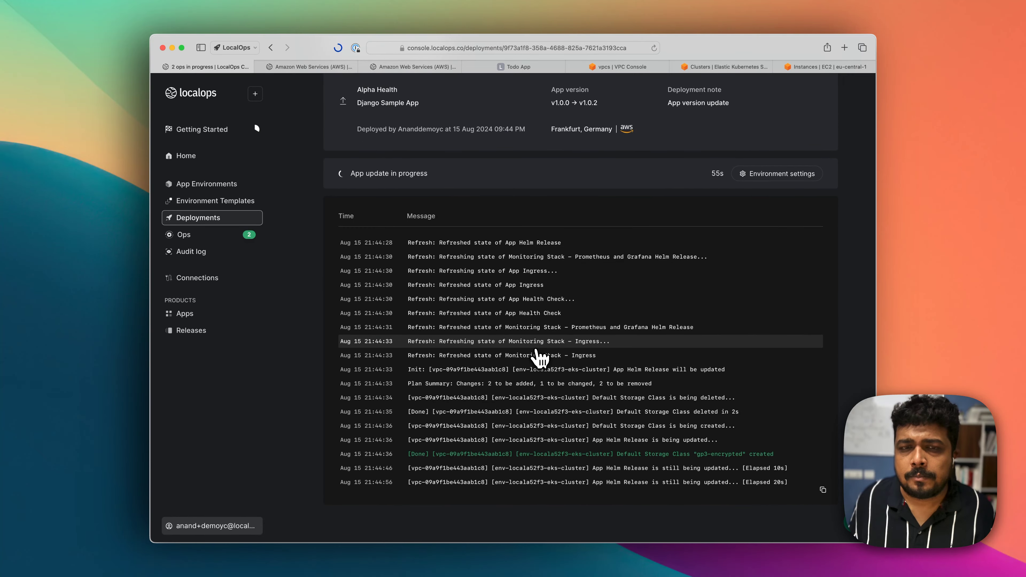
pyautogui.scroll(6, 538, 354)
pyautogui.scroll(-6, 529, 355)
pyautogui.scroll(5, 287, 335)
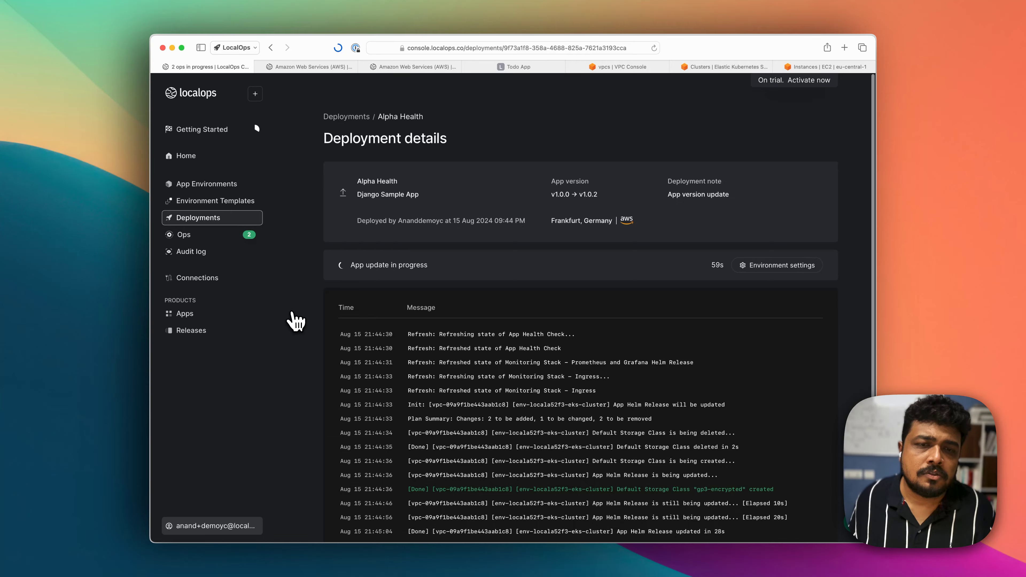
pyautogui.scroll(-3, 296, 321)
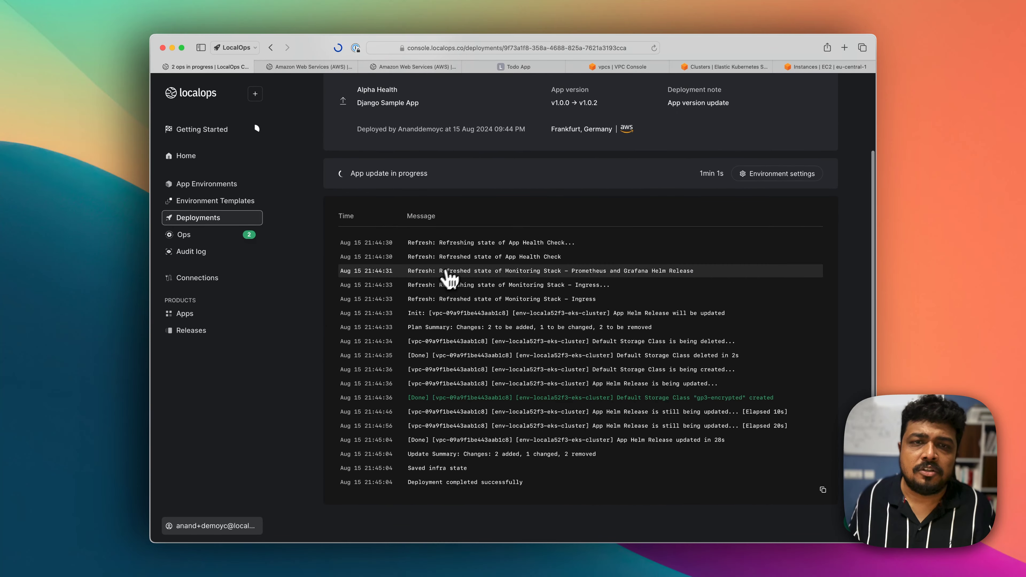
pyautogui.scroll(5, 461, 283)
pyautogui.scroll(-5, 511, 283)
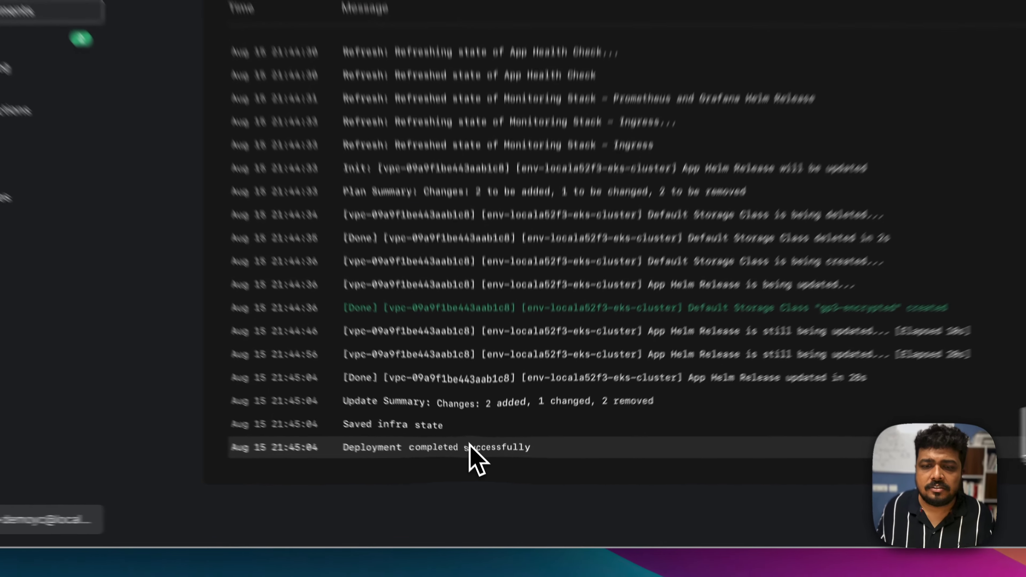
pyautogui.tripleClick(484, 482)
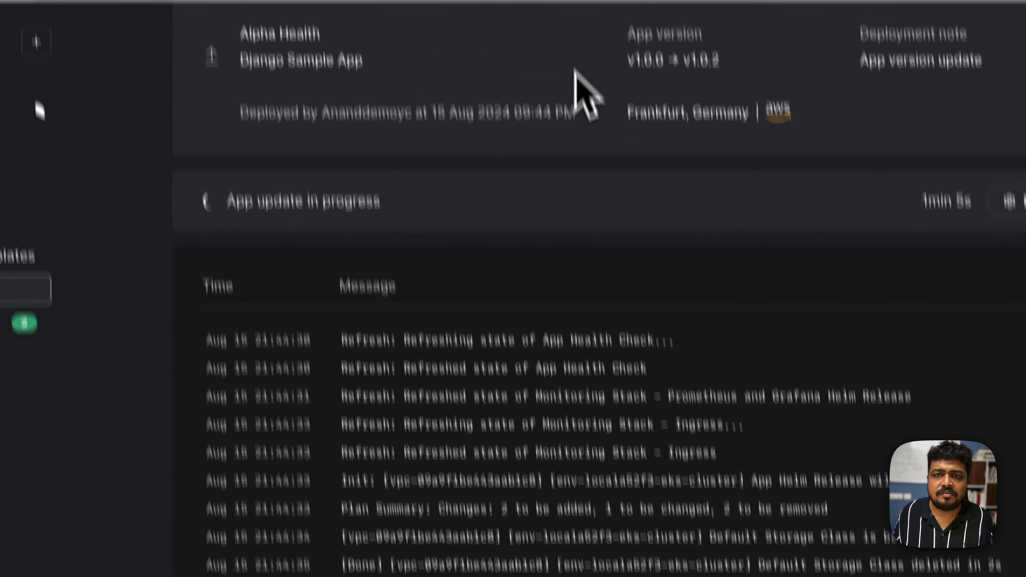
# Switch to the live Todo App, reload it and check the version in its heading and the saved todo.
pyautogui.click(570, 87)
pyautogui.press('super+r')
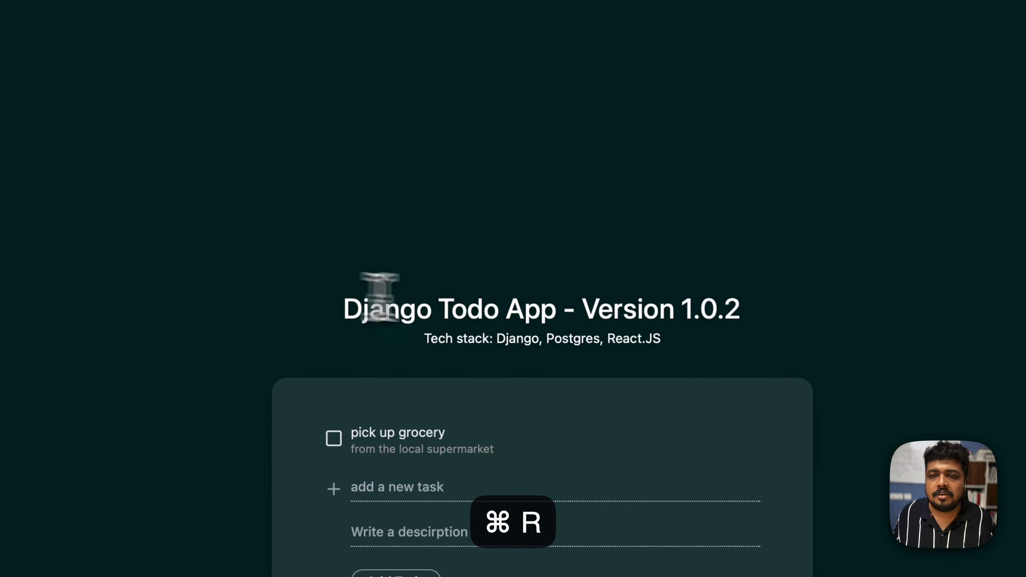
pyautogui.tripleClick(671, 311)
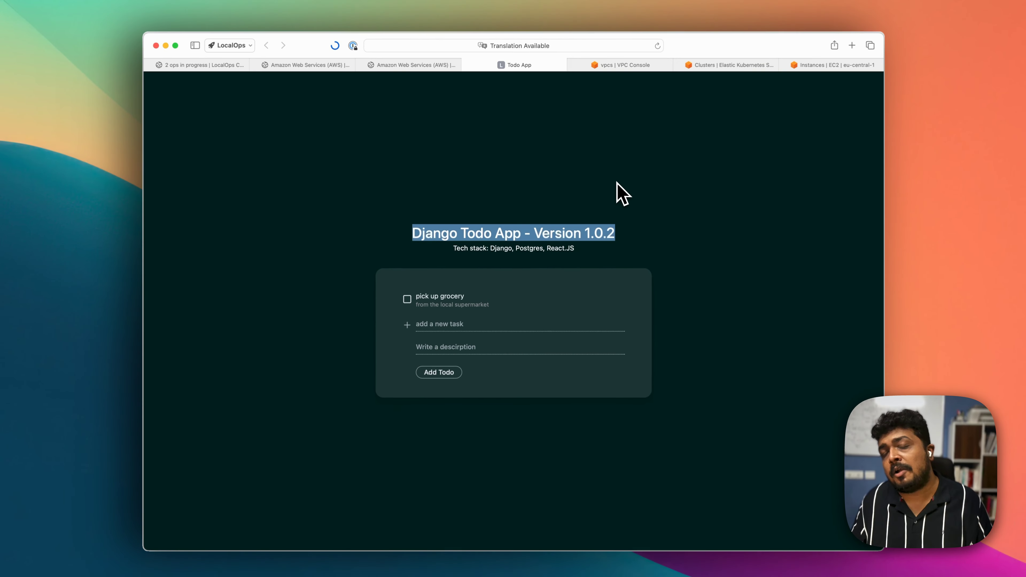
pyautogui.click(633, 244)
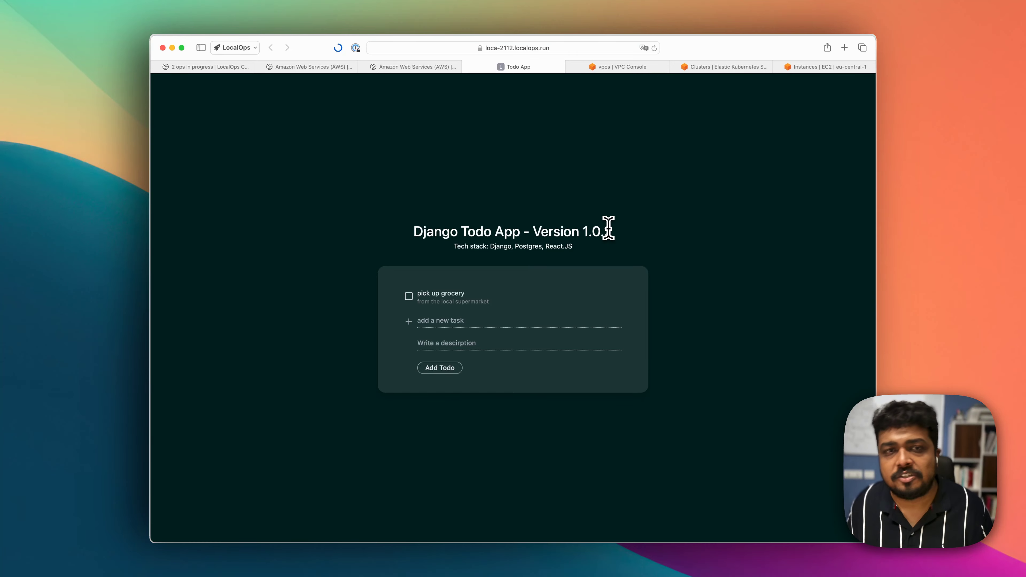
# Return to the LocalOps console and review the audit log of deployments and environment creations.
pyautogui.click(221, 67)
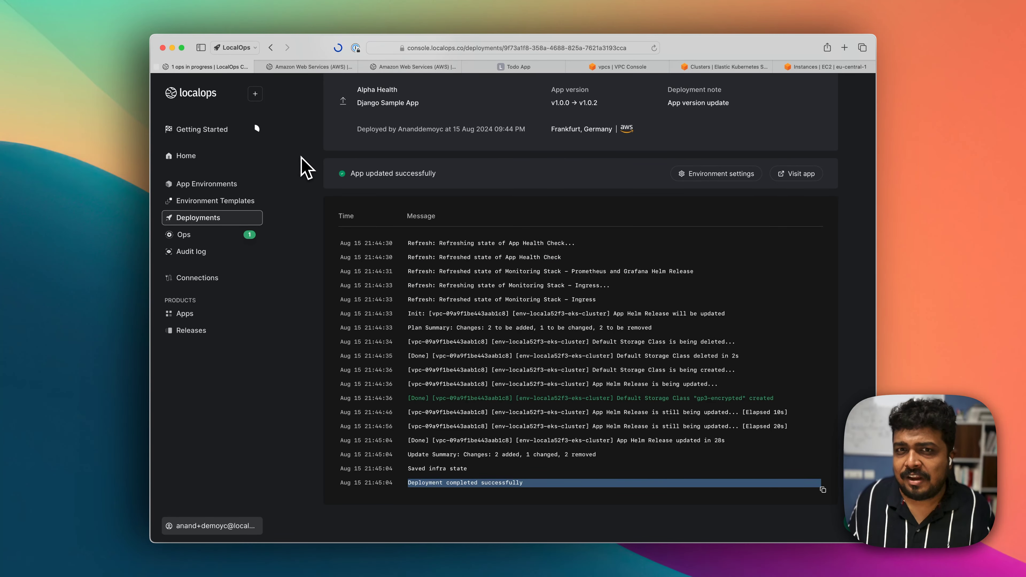
pyautogui.click(221, 254)
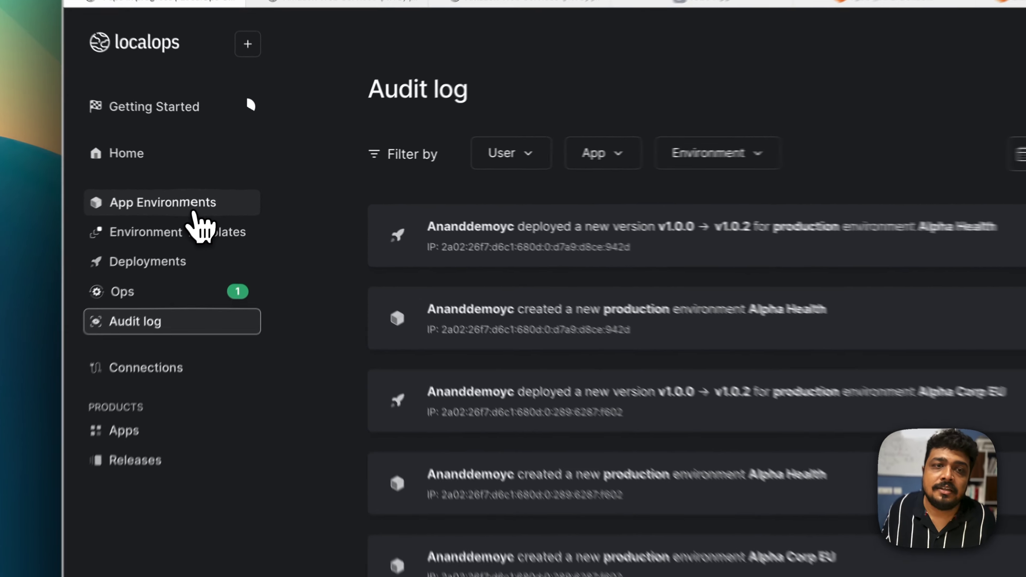
# Open the healthy Alpha Health environment and check its status and settings.
pyautogui.click(226, 191)
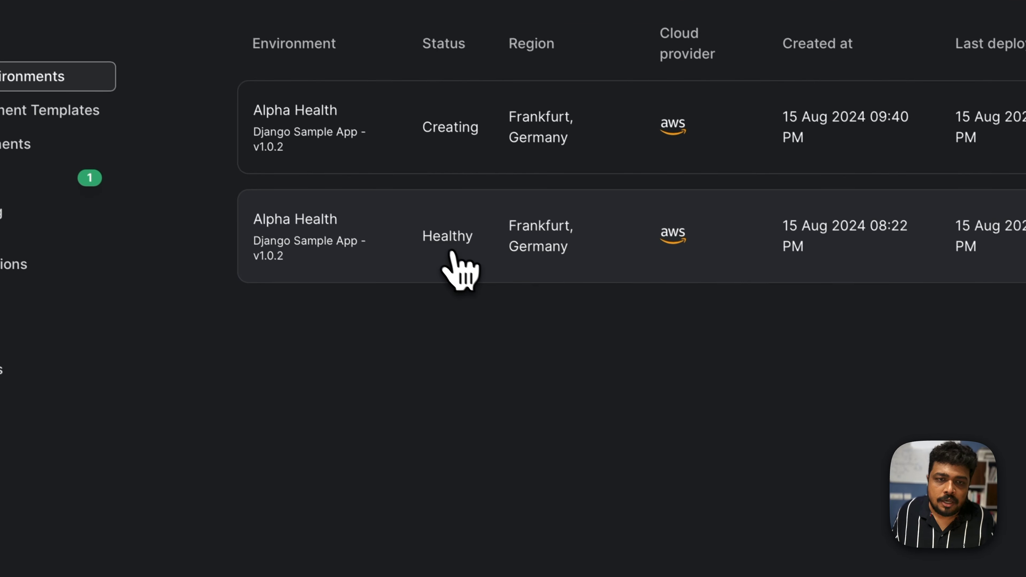
pyautogui.click(505, 301)
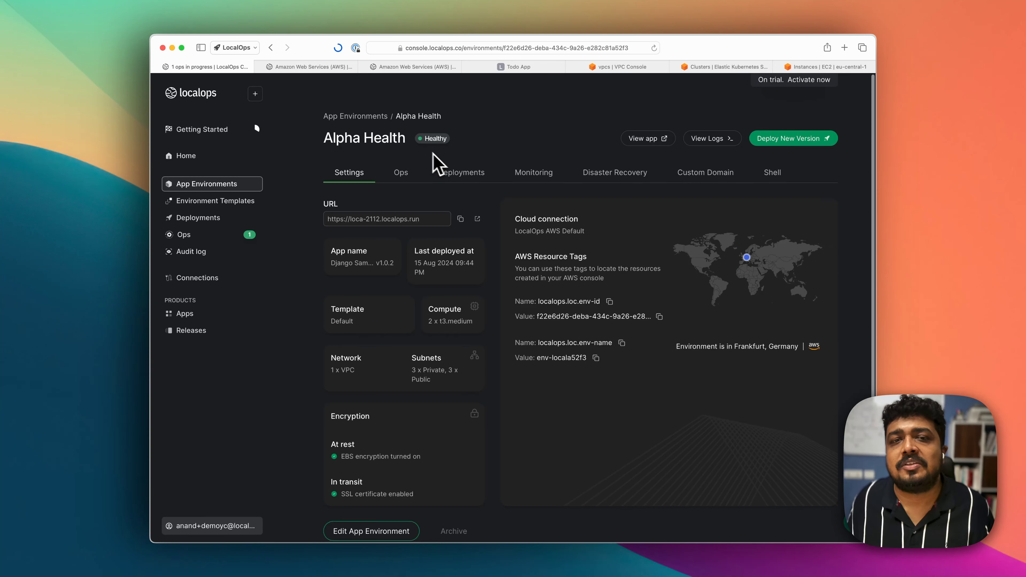
pyautogui.doubleClick(444, 139)
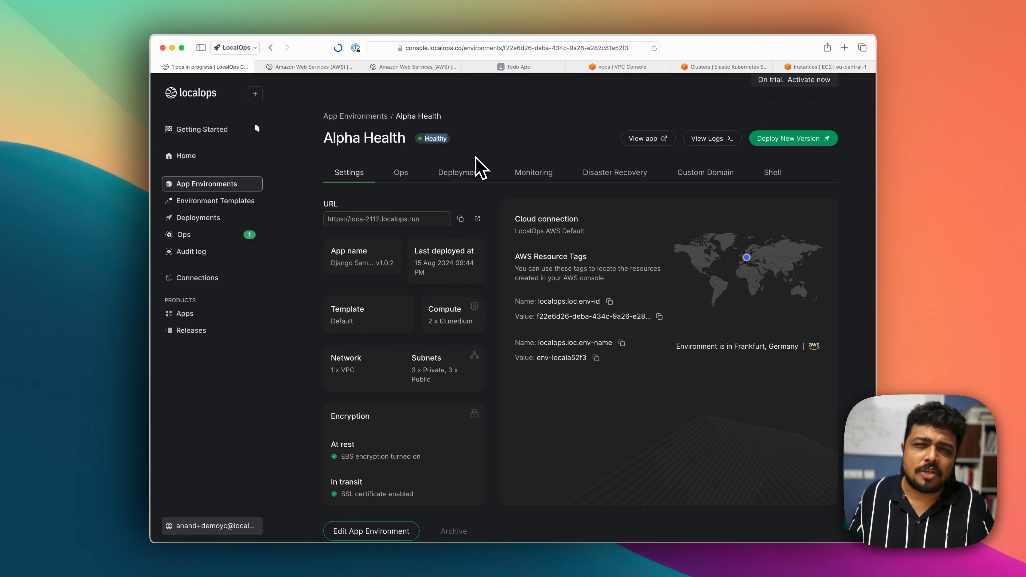
pyautogui.scroll(-1, 476, 158)
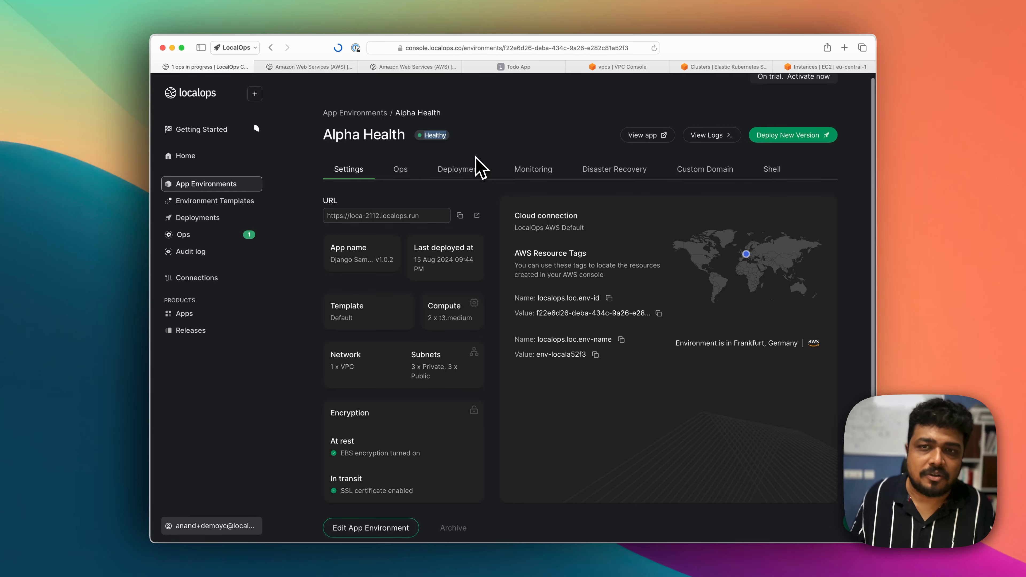
pyautogui.scroll(1, 476, 157)
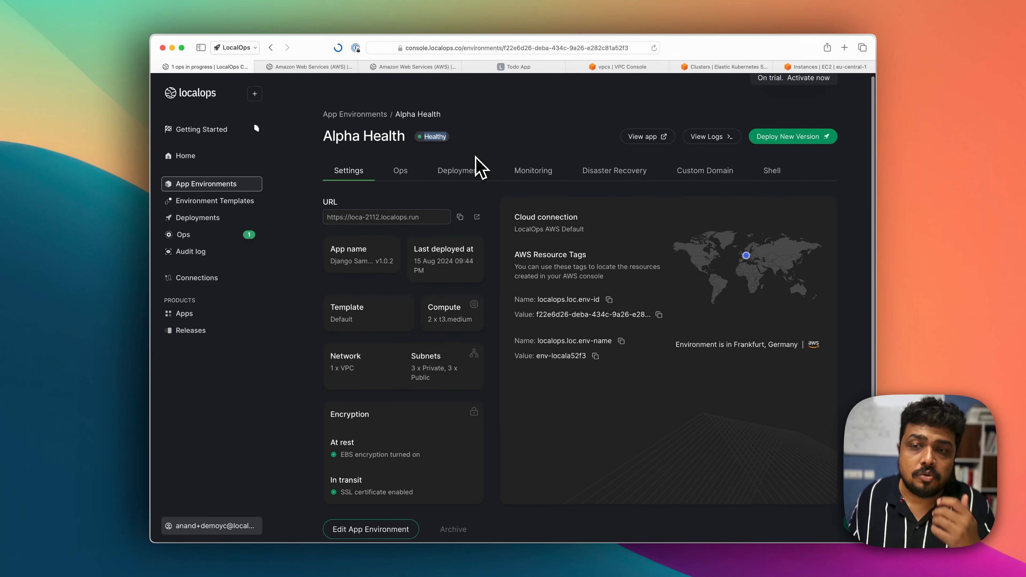
# Open Alpha Health's shell access page and copy the LocalOps CLI install command for macOS or Linux.
pyautogui.scroll(1, 468, 174)
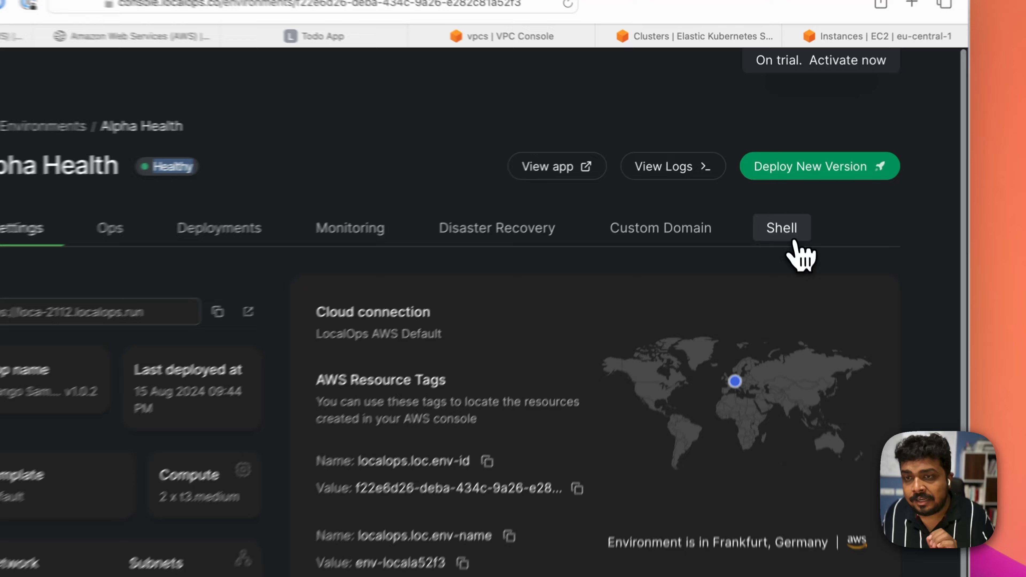
pyautogui.click(778, 178)
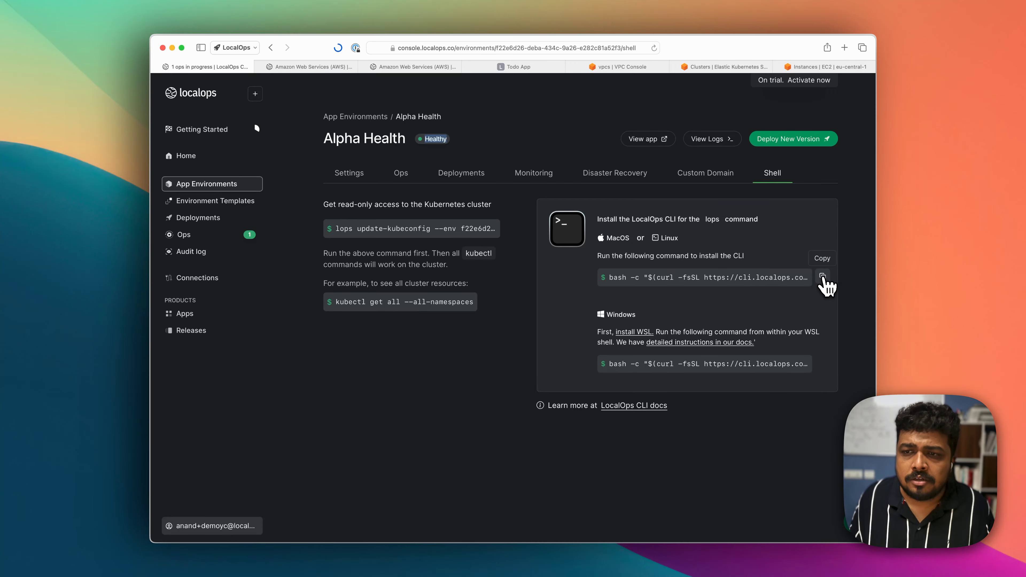
pyautogui.click(822, 277)
# Switch to the terminal, clear it and run the copied LocalOps CLI install command, entering the account password for the installation.
pyautogui.press('super+Tab')
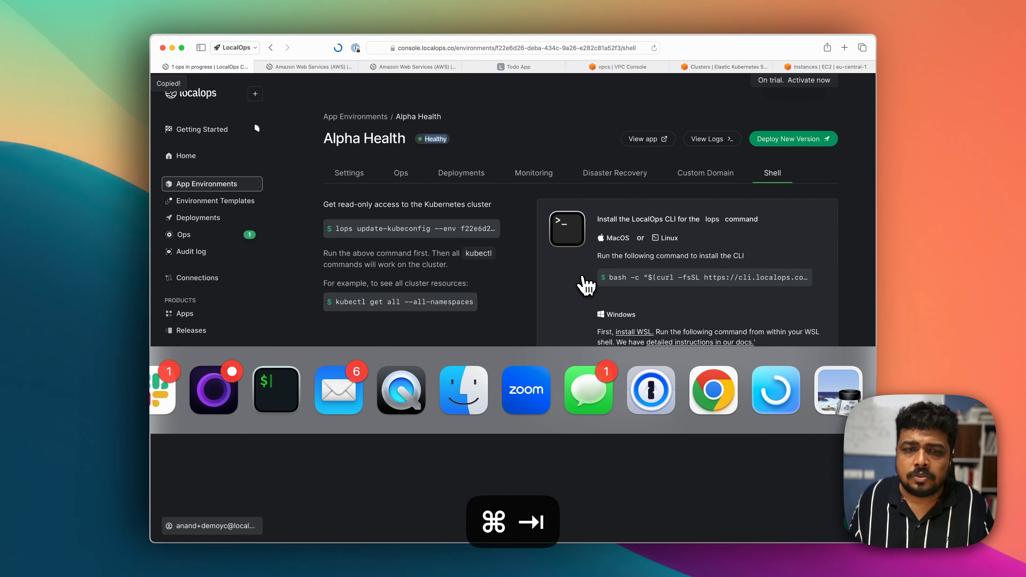
pyautogui.click(275, 386)
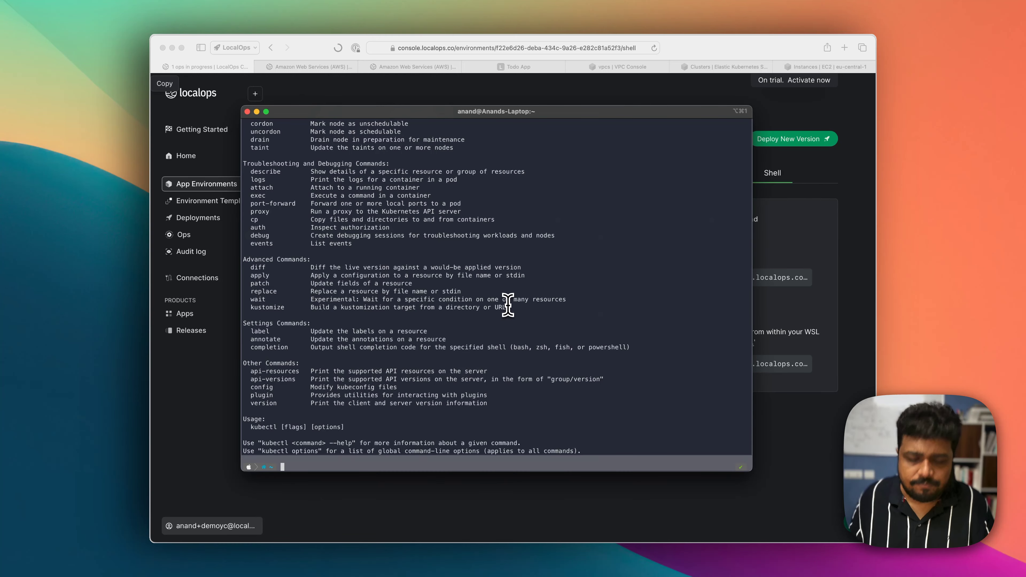
pyautogui.write('clea')
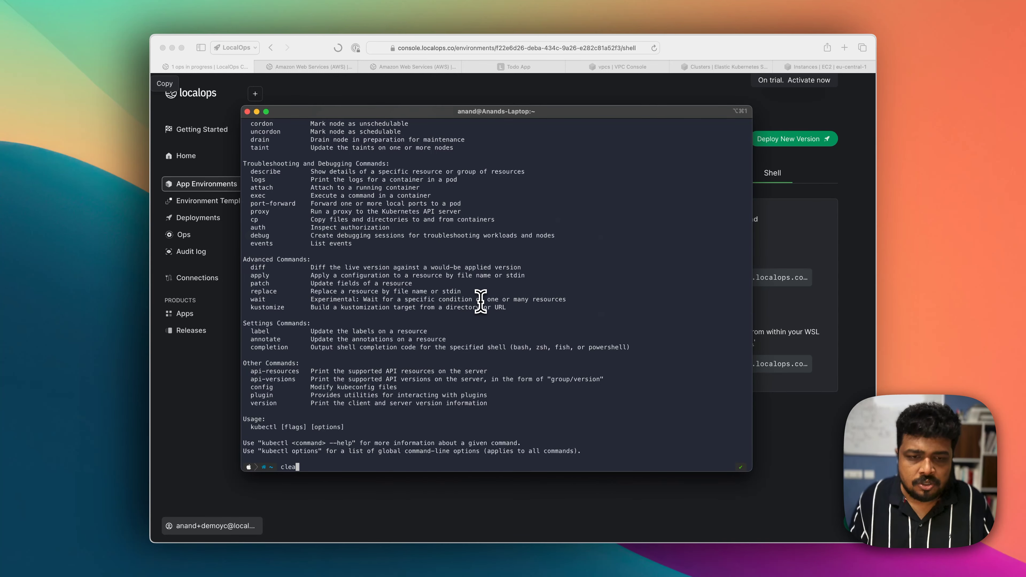
pyautogui.write('r')
pyautogui.press('Return')
pyautogui.press('super+v')
pyautogui.press('Right')
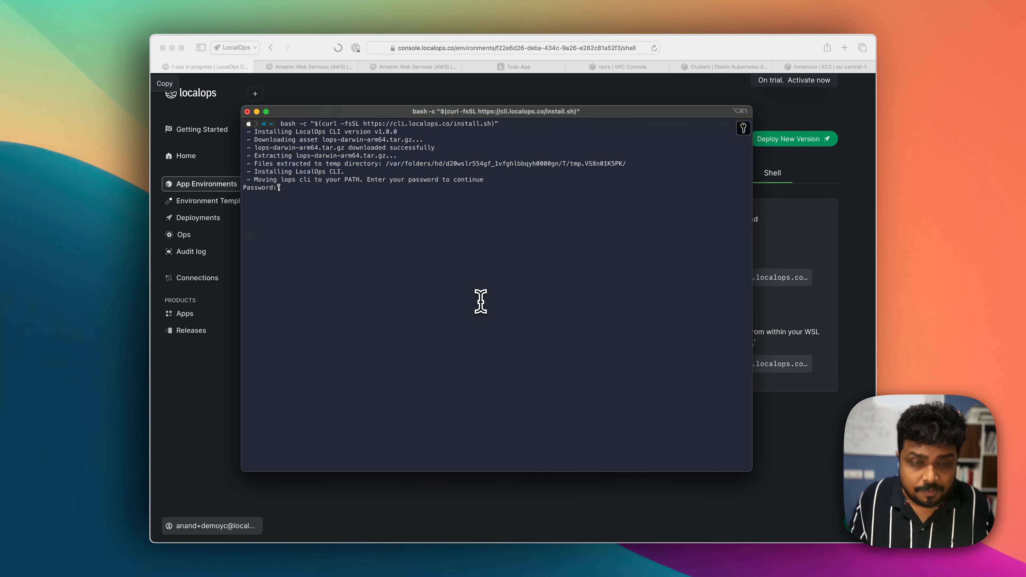
pyautogui.press('Return')
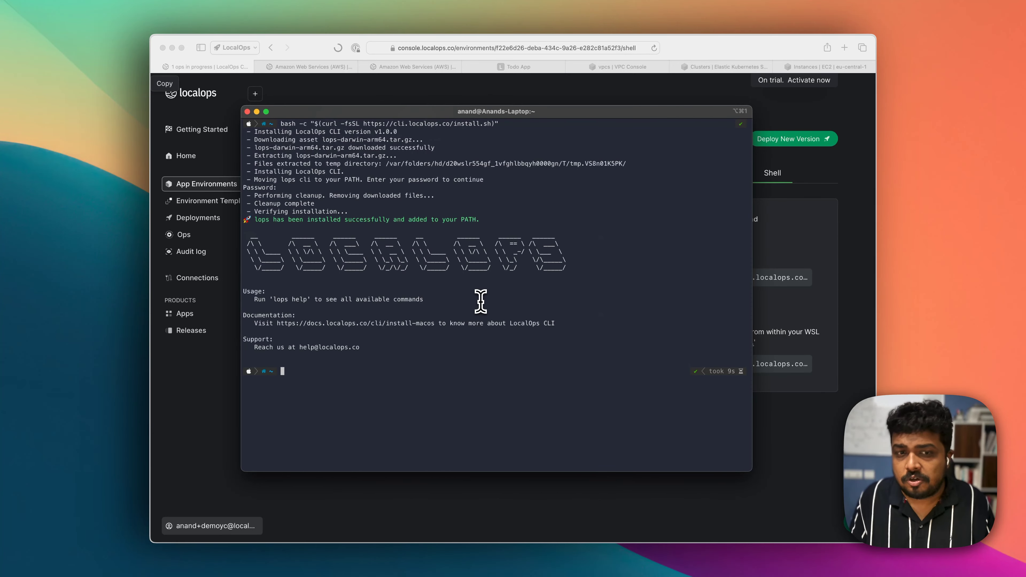
# Copy Alpha Health's lops update-kubeconfig command from the LocalOps console and run it in the terminal.
pyautogui.press('super+Tab')
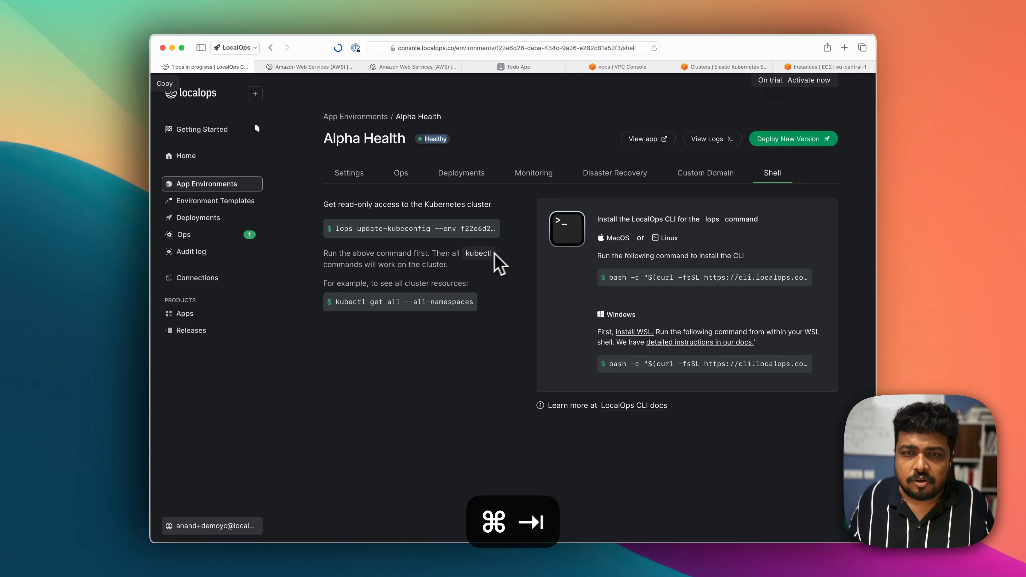
pyautogui.click(511, 227)
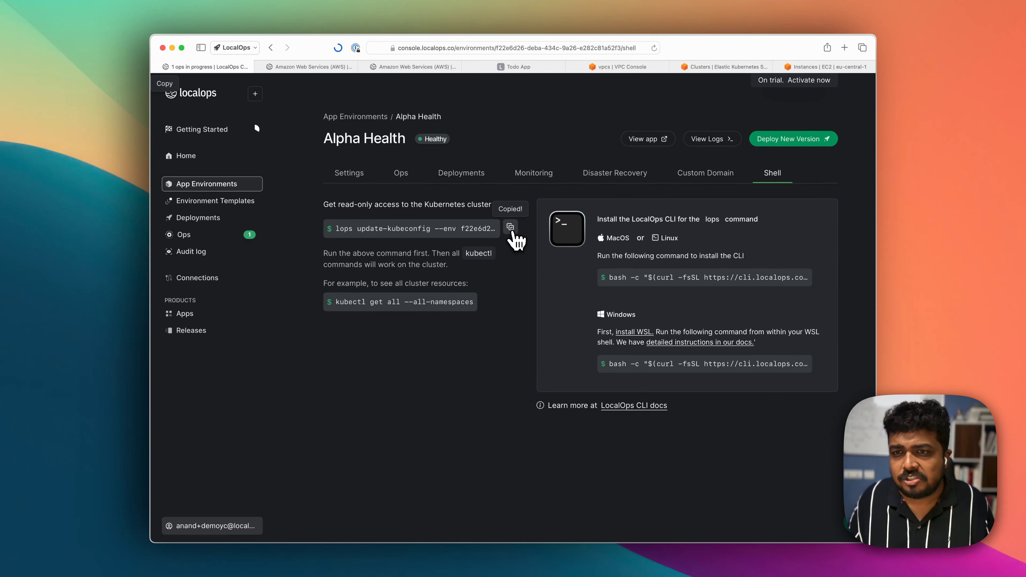
pyautogui.press('super+Tab')
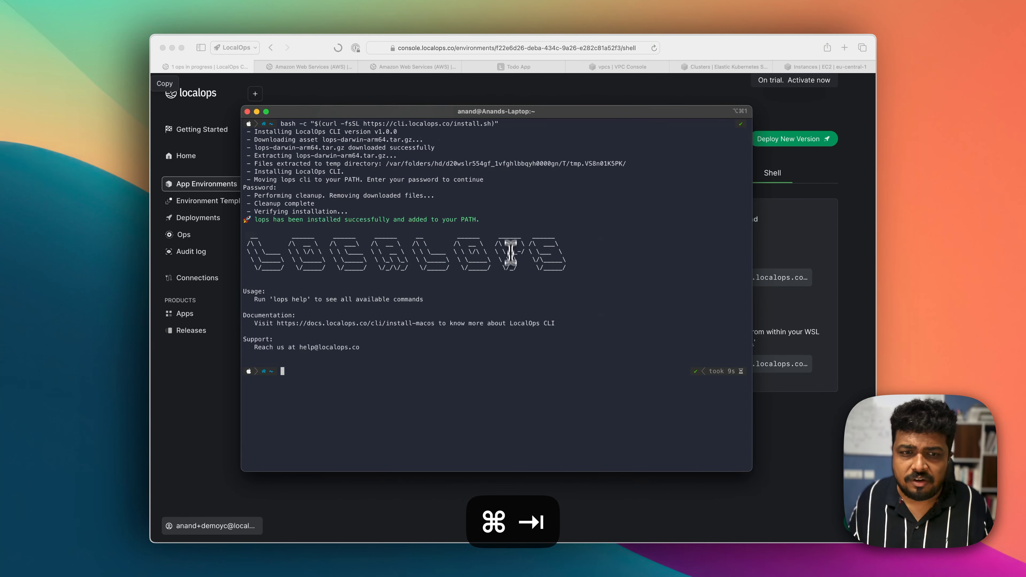
pyautogui.press('super+v')
pyautogui.press('Right')
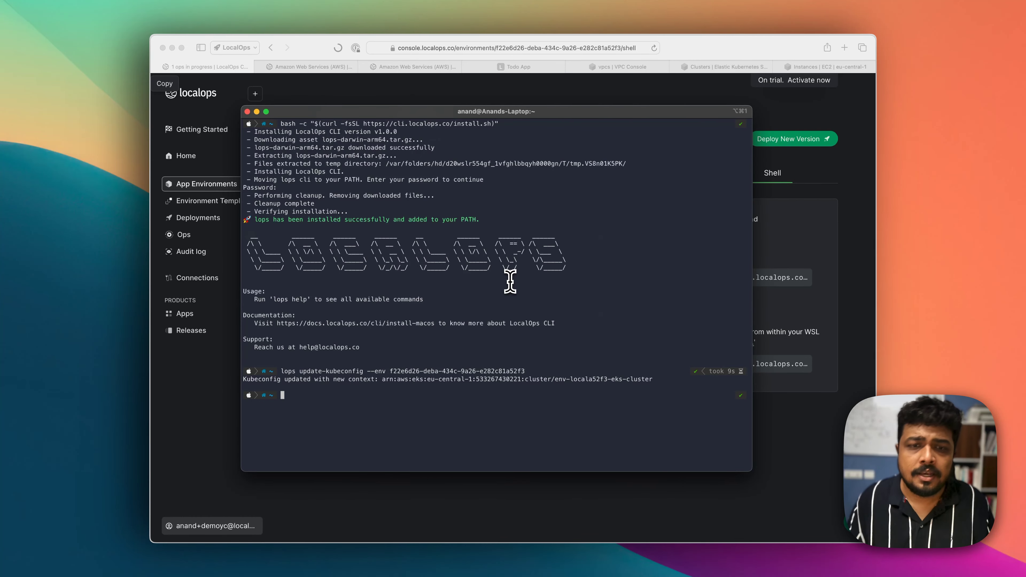
# Copy the example command kubectl get all --all-namespaces from the LocalOps console and run it in the terminal.
pyautogui.press('super+Tab')
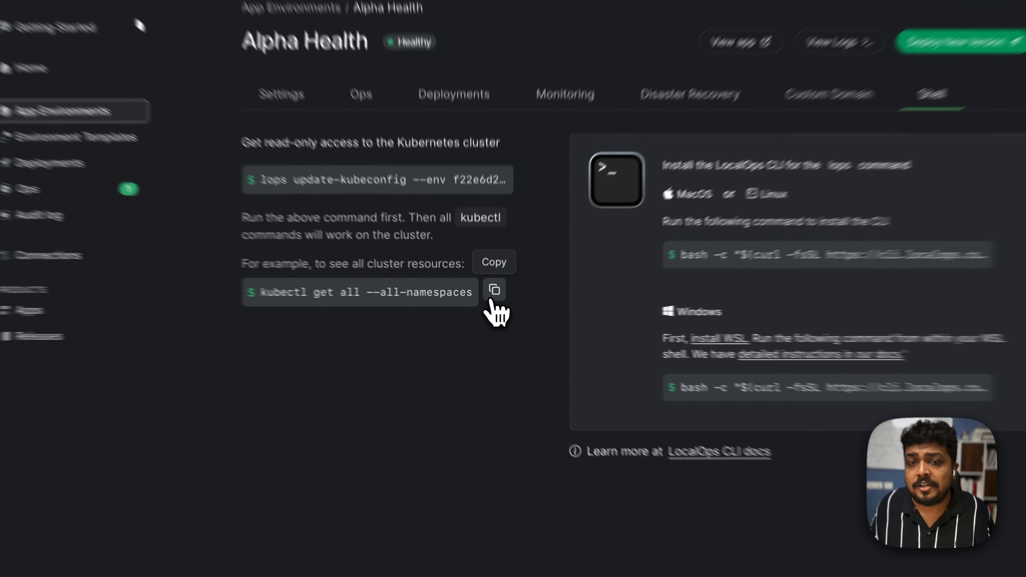
pyautogui.click(488, 301)
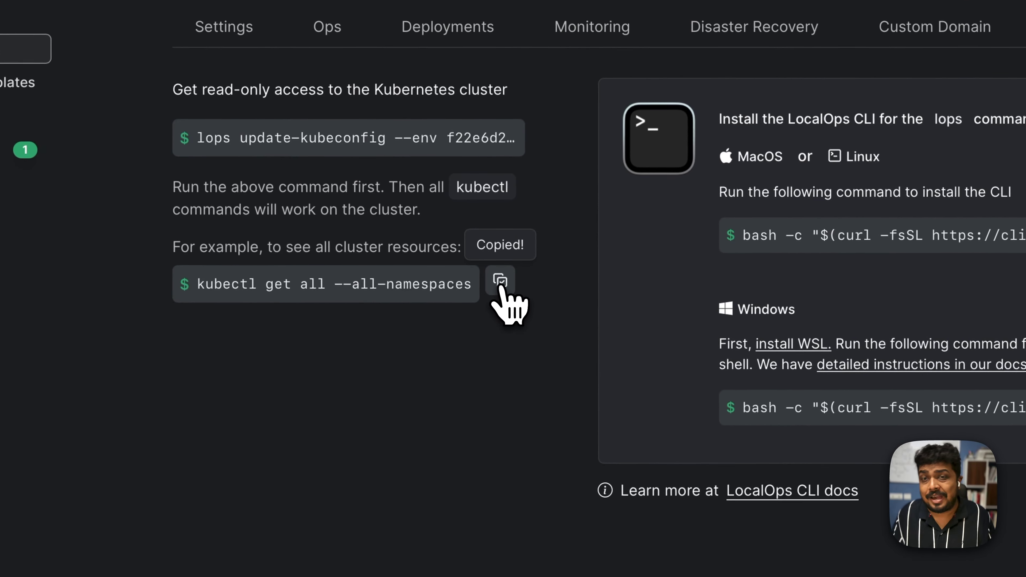
pyautogui.press('super+Tab')
pyautogui.press('super+v')
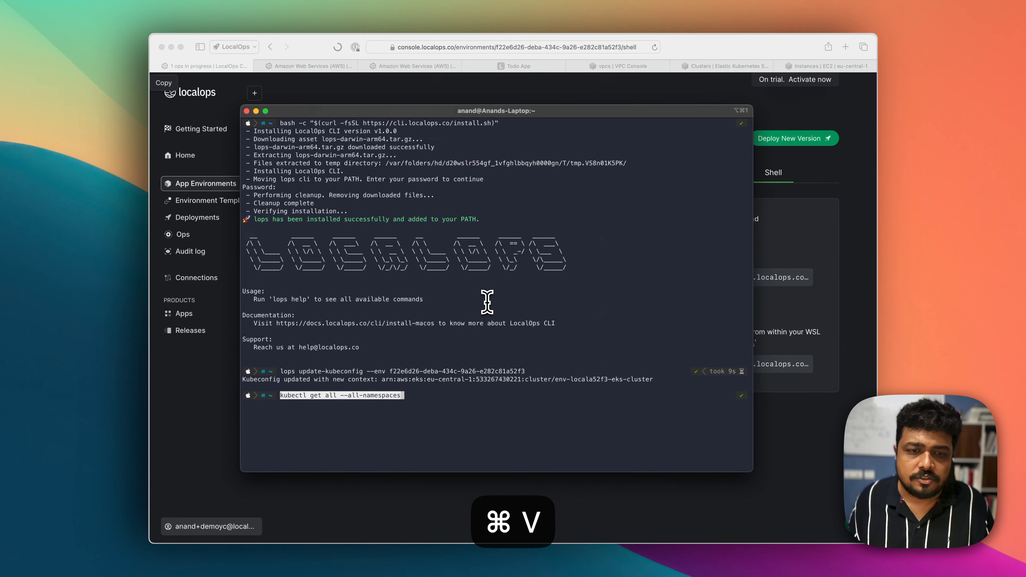
pyautogui.press('Return')
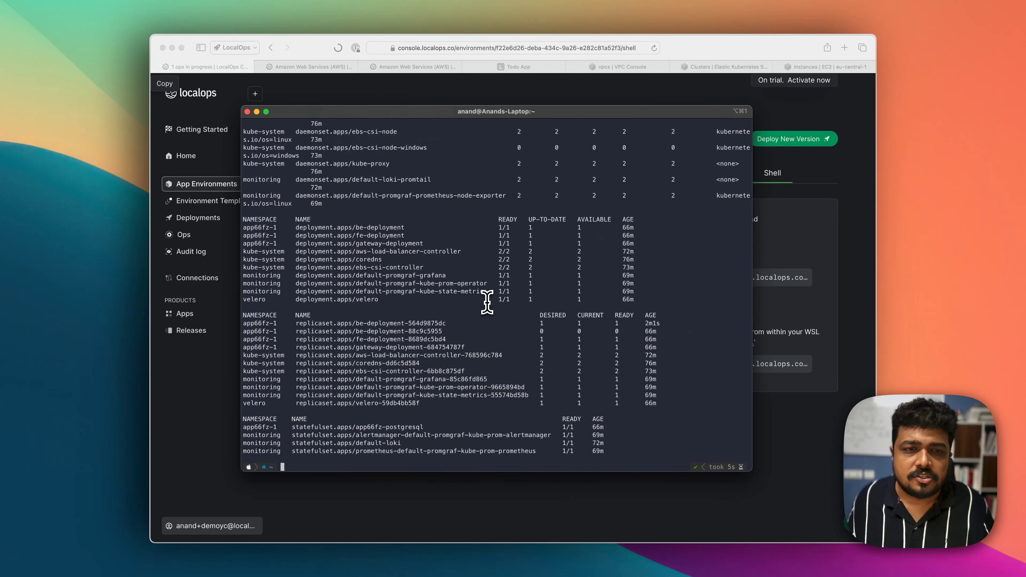
# Examine the listed cluster resources, particularly the PostgreSQL, backend, frontend and gateway pods in the app66fz-1 namespace.
pyautogui.scroll(15, 416, 355)
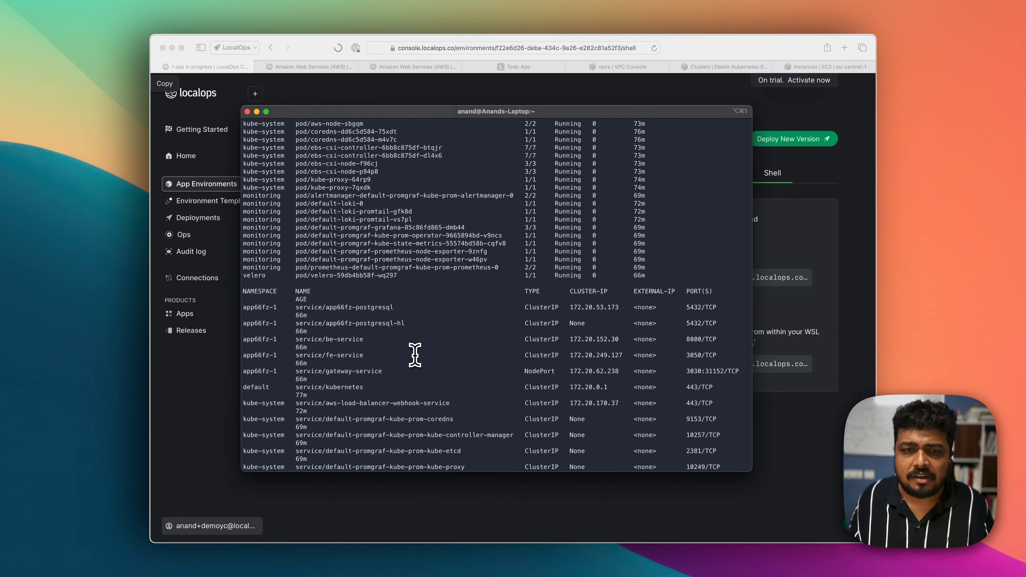
pyautogui.scroll(10, 415, 355)
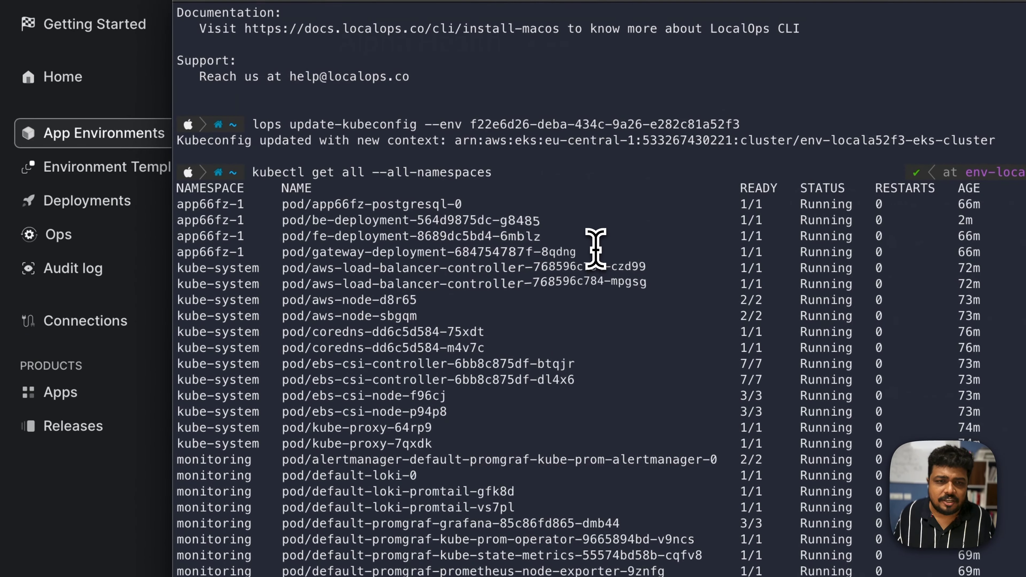
pyautogui.moveTo(510, 246); pyautogui.dragTo(154, 204)
pyautogui.click(346, 218)
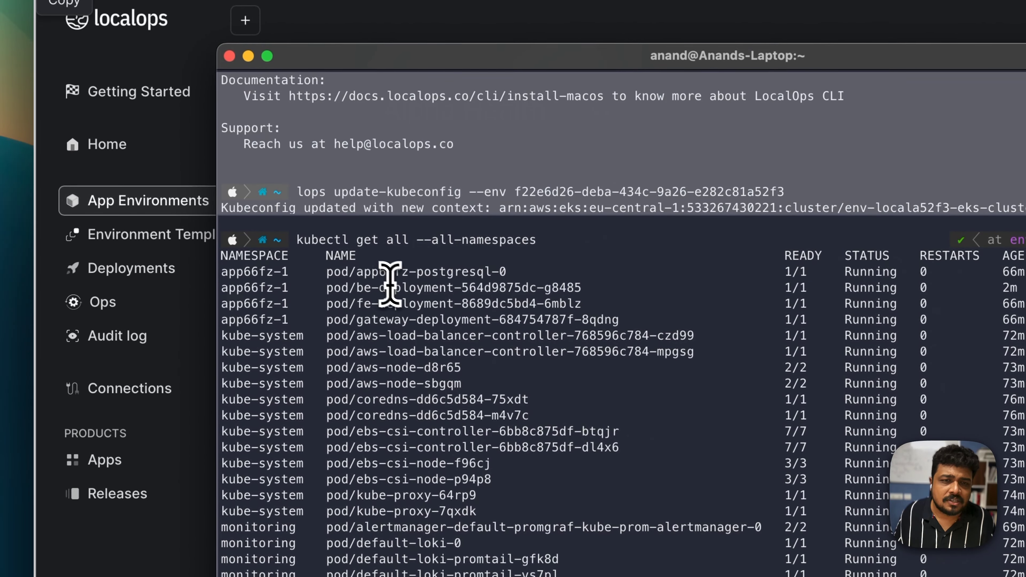
pyautogui.tripleClick(386, 278)
pyautogui.tripleClick(394, 288)
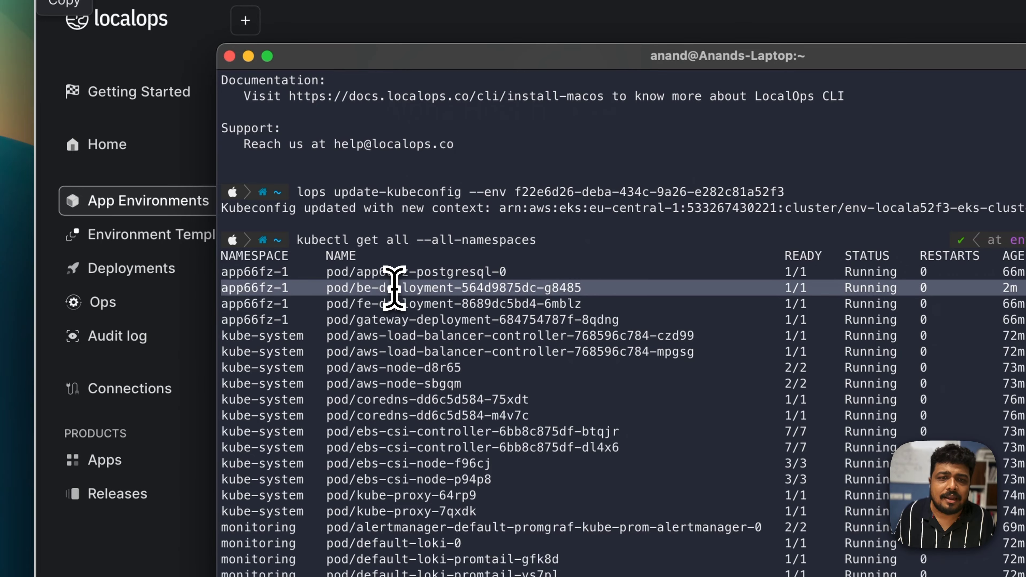
pyautogui.tripleClick(405, 305)
pyautogui.tripleClick(424, 319)
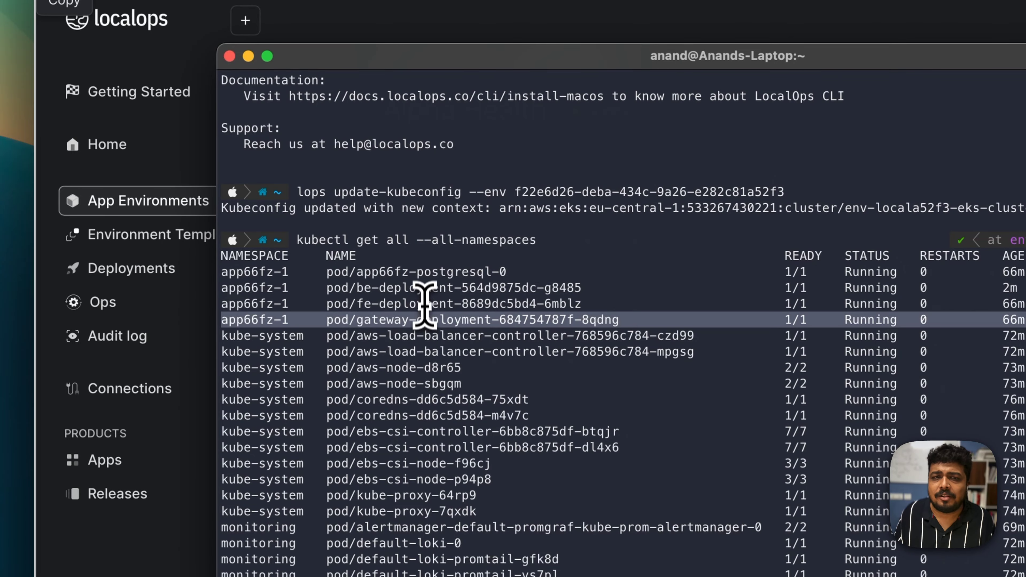
pyautogui.tripleClick(424, 274)
pyautogui.moveTo(424, 274); pyautogui.dragTo(706, 319)
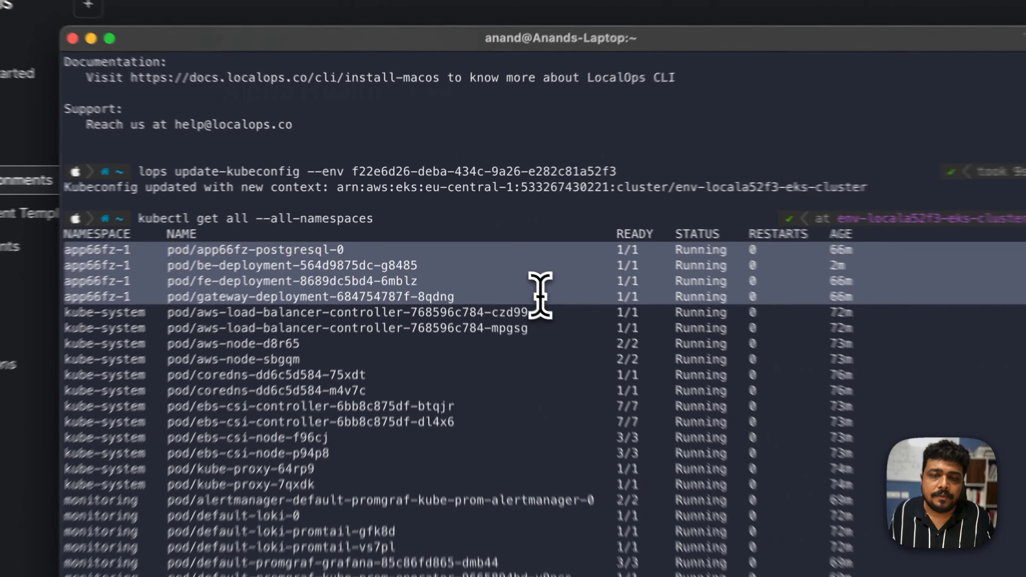
pyautogui.scroll(-8, 464, 319)
pyautogui.scroll(-20, 447, 254)
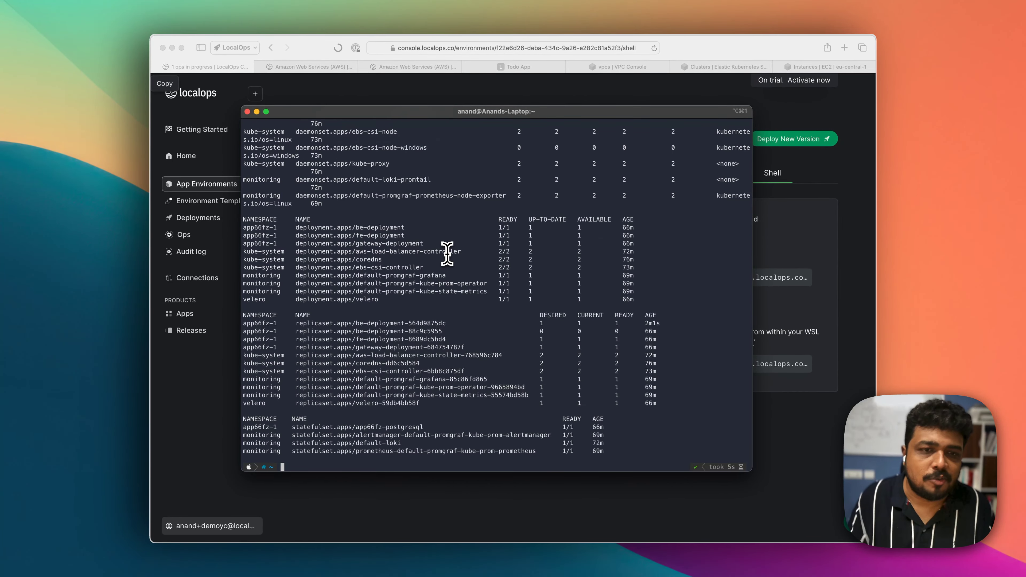
# Return to the LocalOps console and review Alpha Health's monitoring dashboard address, comparing it with the app URL in the settings.
pyautogui.press('super+Tab')
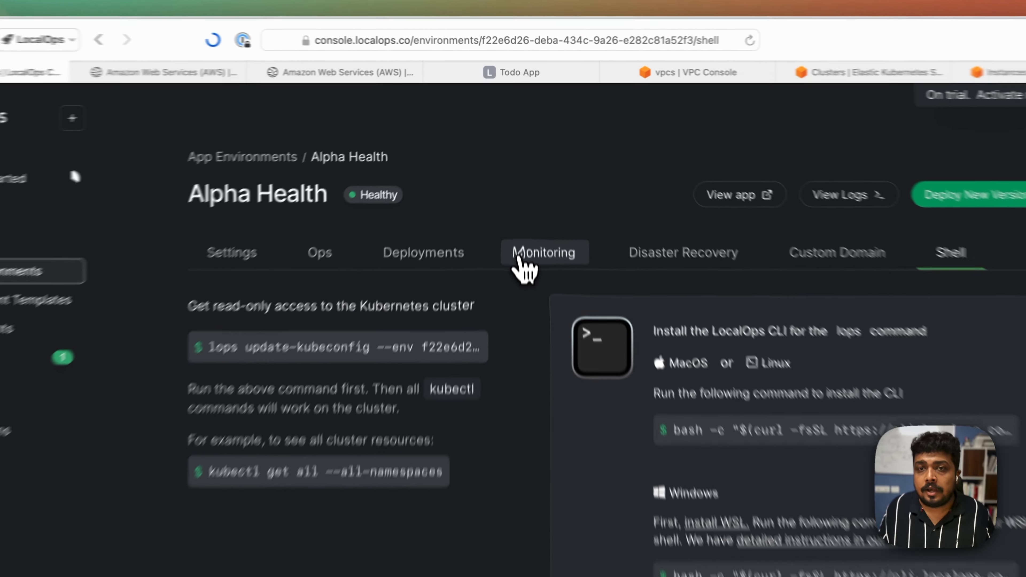
pyautogui.click(514, 176)
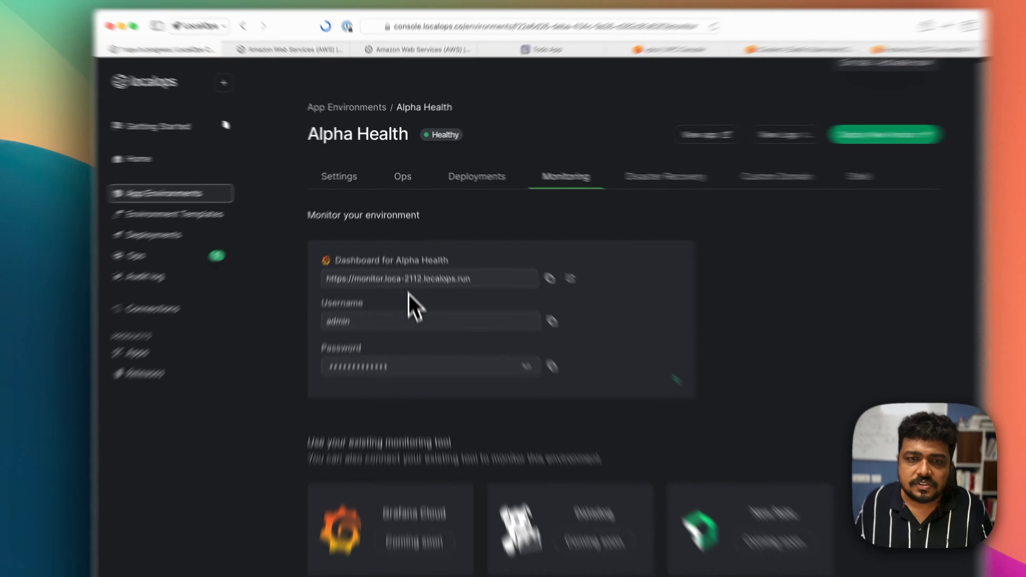
pyautogui.tripleClick(397, 259)
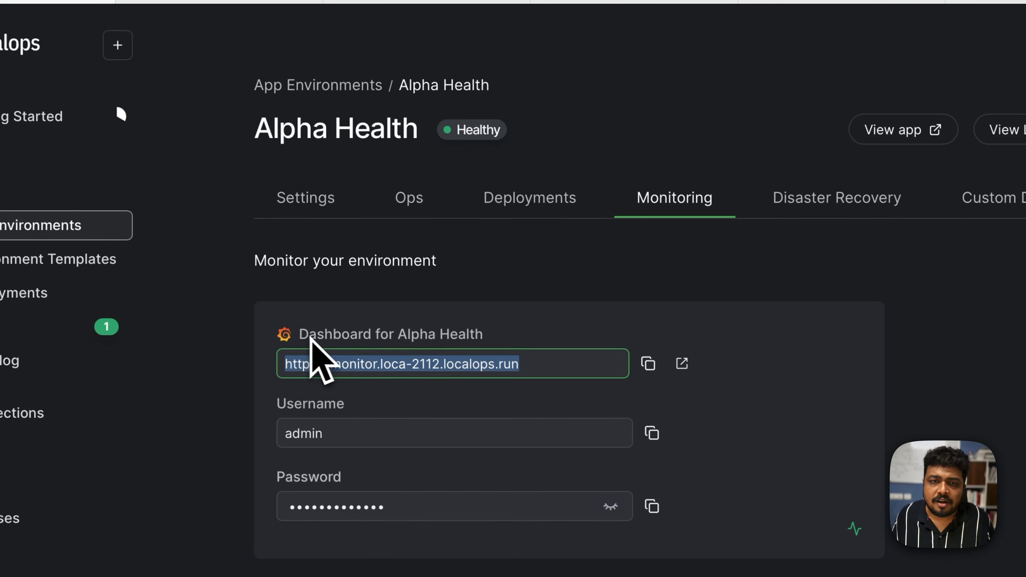
pyautogui.click(369, 371)
pyautogui.tripleClick(384, 370)
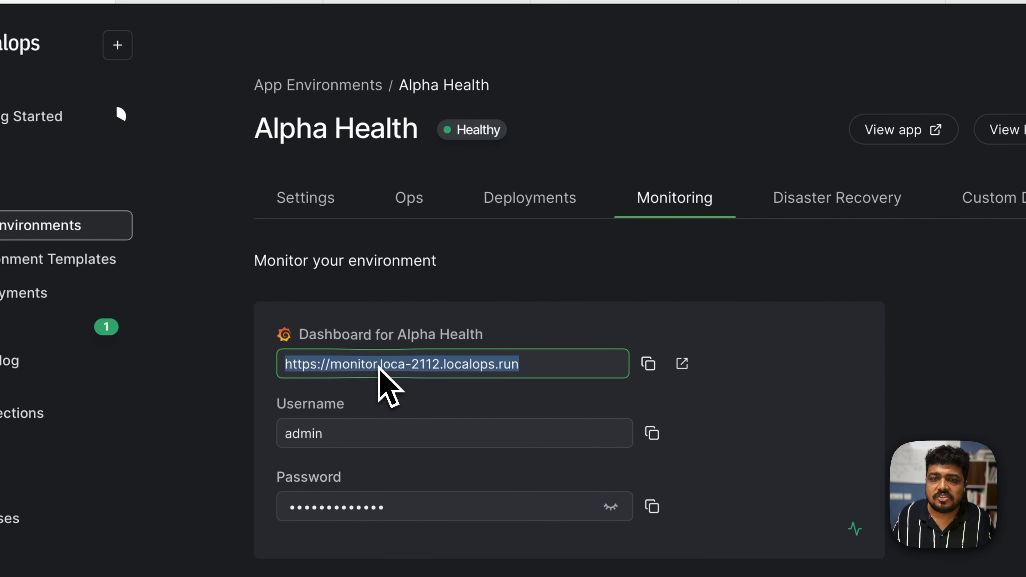
pyautogui.click(379, 371)
pyautogui.moveTo(384, 369); pyautogui.dragTo(518, 371)
pyautogui.tripleClick(532, 371)
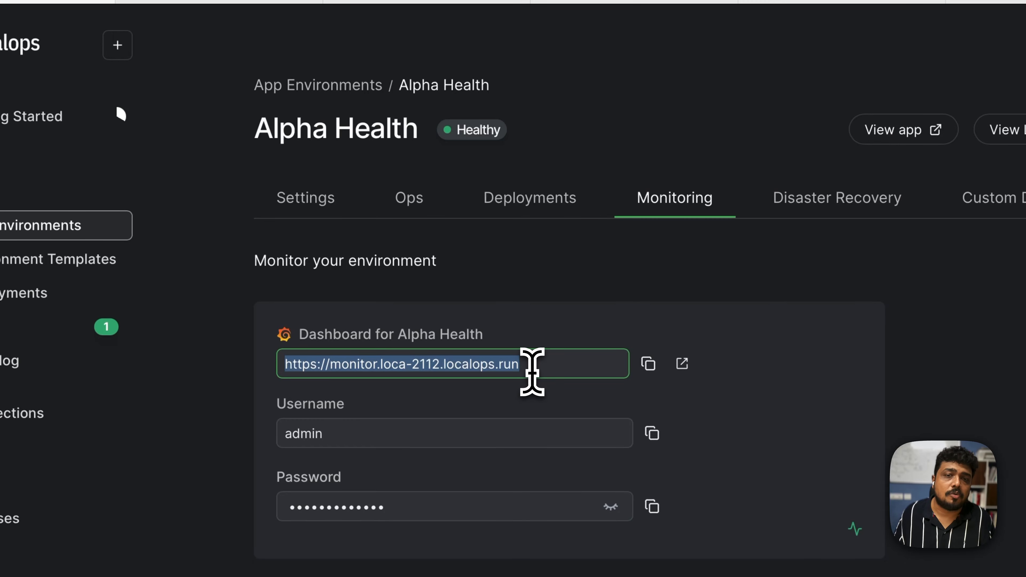
pyautogui.click(323, 206)
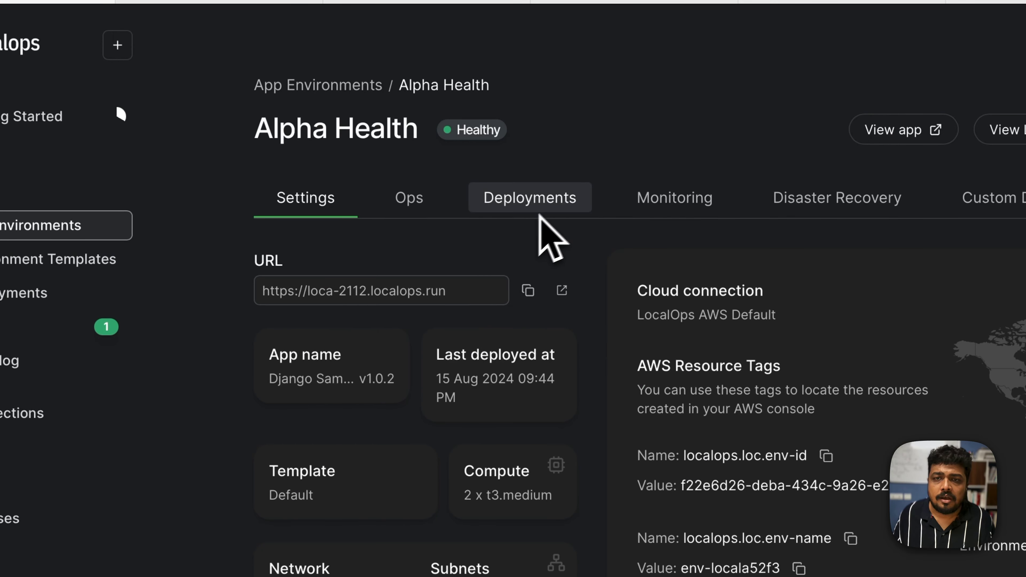
pyautogui.click(672, 200)
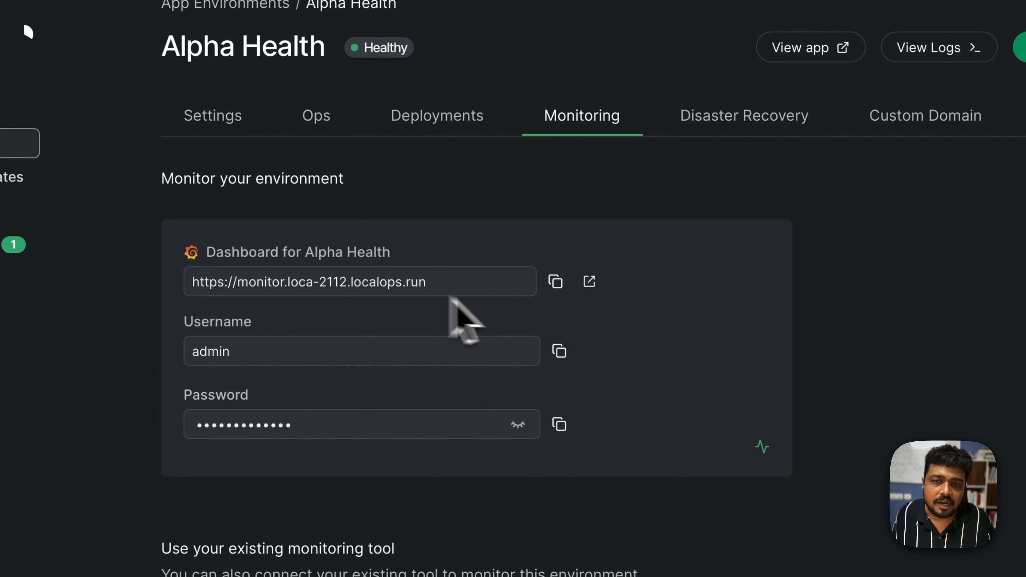
# Open Alpha Health's Grafana dashboard and fill in the login username admin, copied from the LocalOps monitoring details.
pyautogui.click(594, 288)
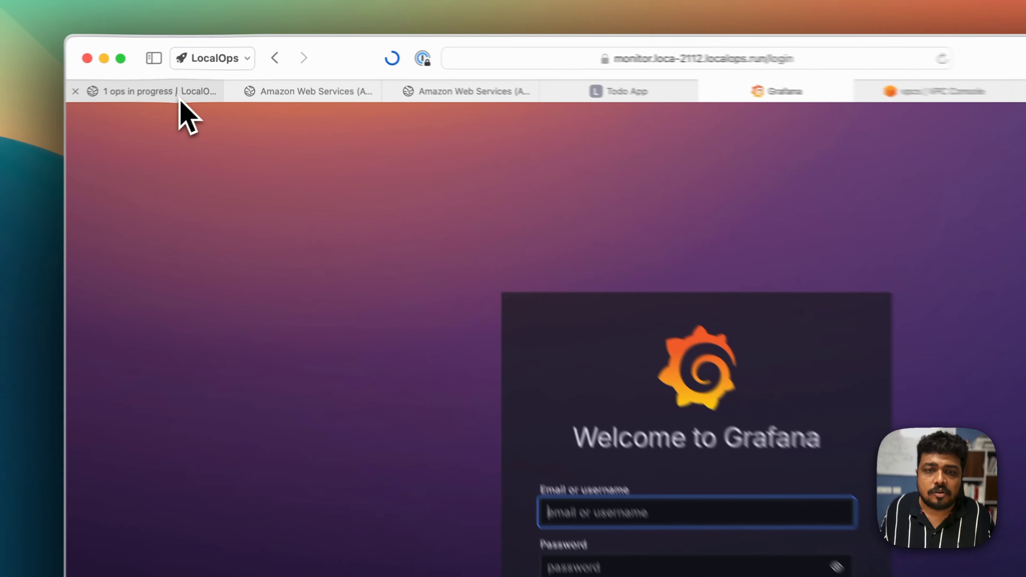
pyautogui.click(212, 69)
pyautogui.click(623, 419)
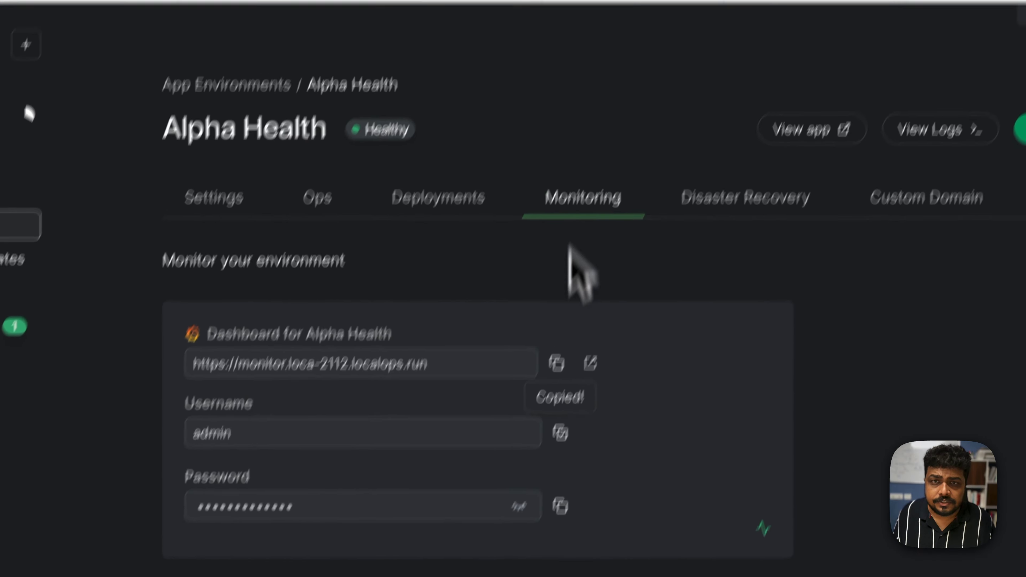
pyautogui.click(566, 97)
pyautogui.press('super+v')
pyautogui.click(582, 450)
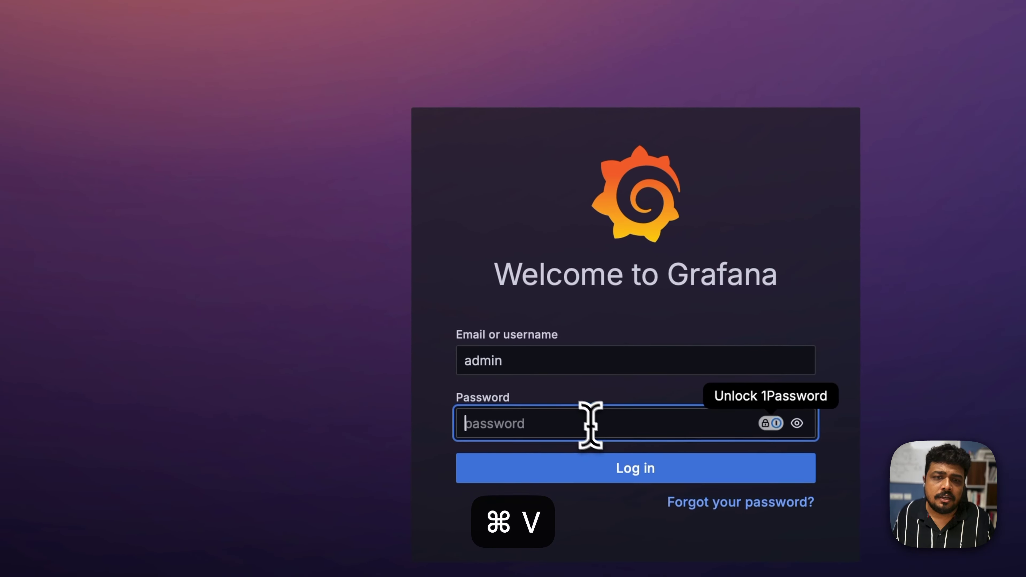
# Copy the dashboard password from the LocalOps monitoring details and fill in the Grafana password field.
pyautogui.click(218, 110)
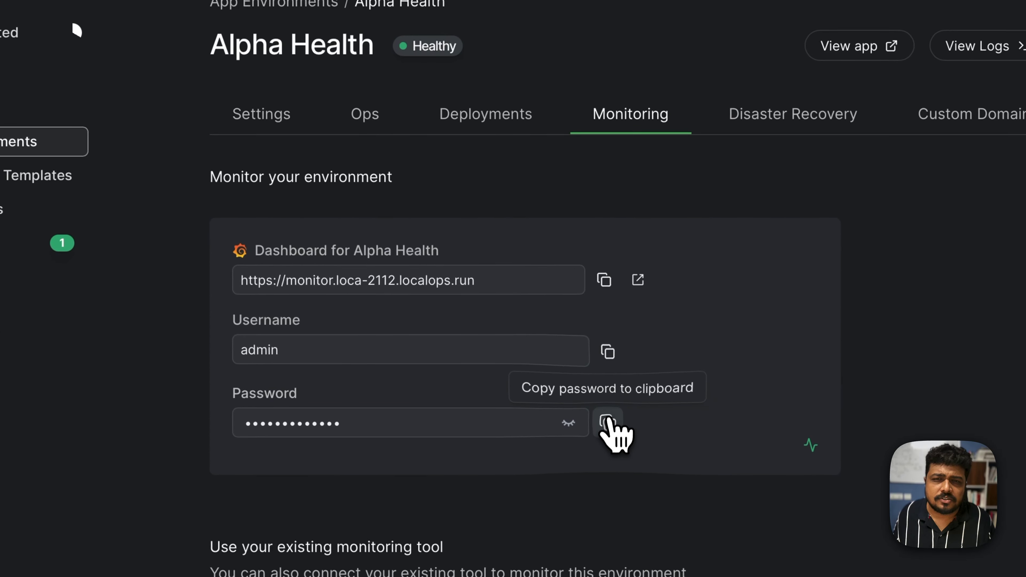
pyautogui.click(635, 455)
pyautogui.click(582, 91)
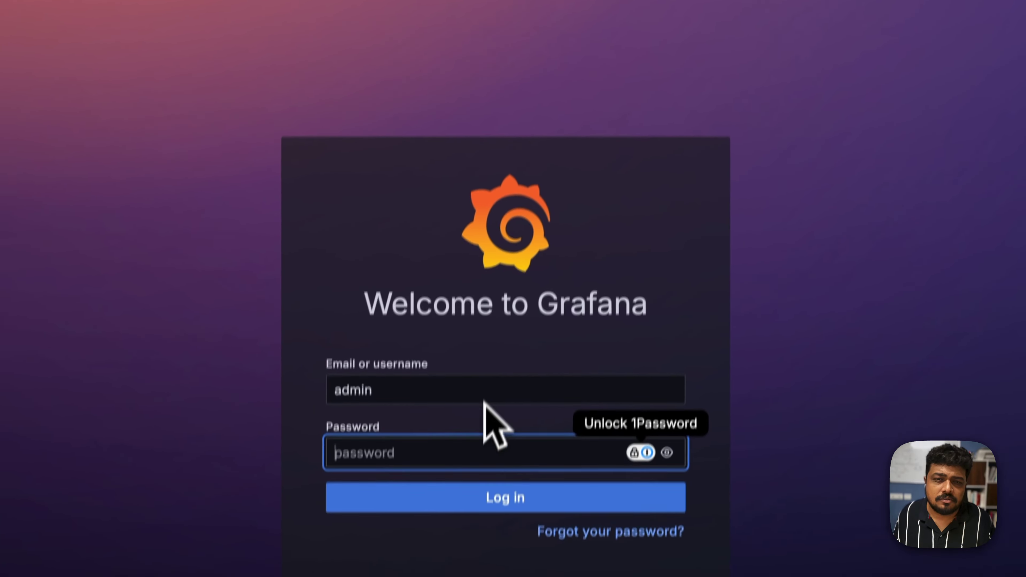
pyautogui.press('super+v')
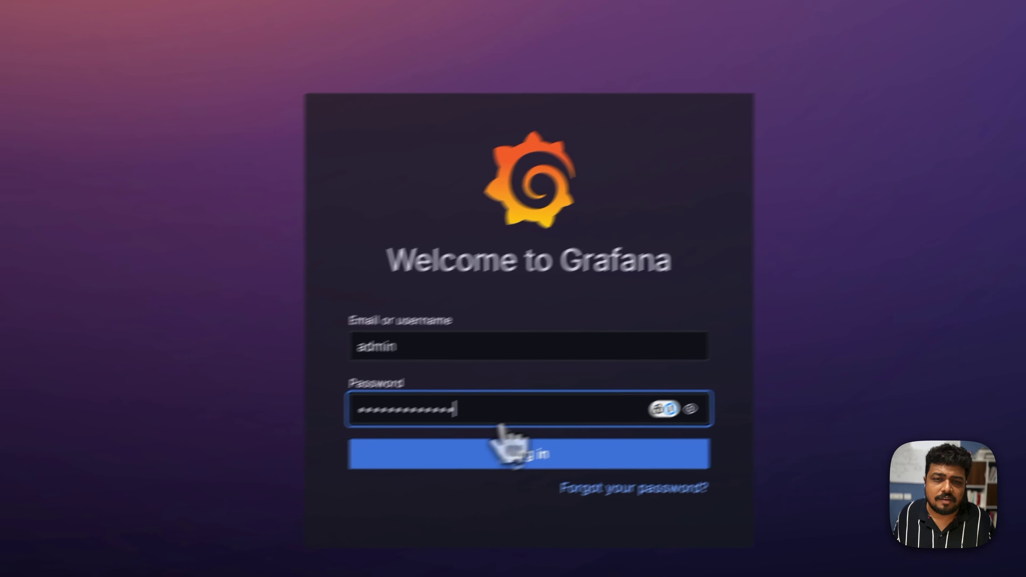
# Log in to Grafana with the filled-in credentials and open the Explore view for Loki logs.
pyautogui.click(481, 499)
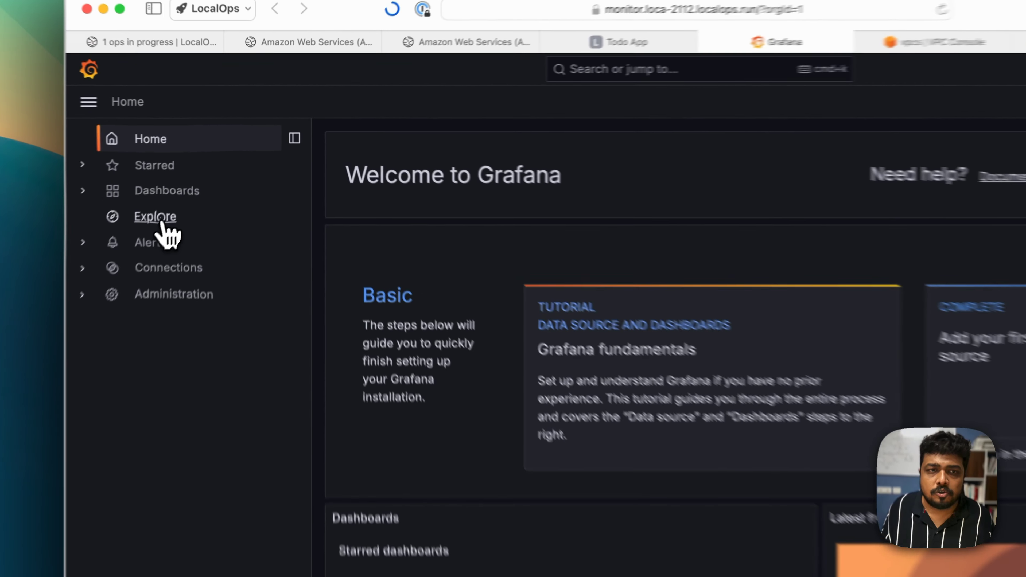
pyautogui.click(202, 167)
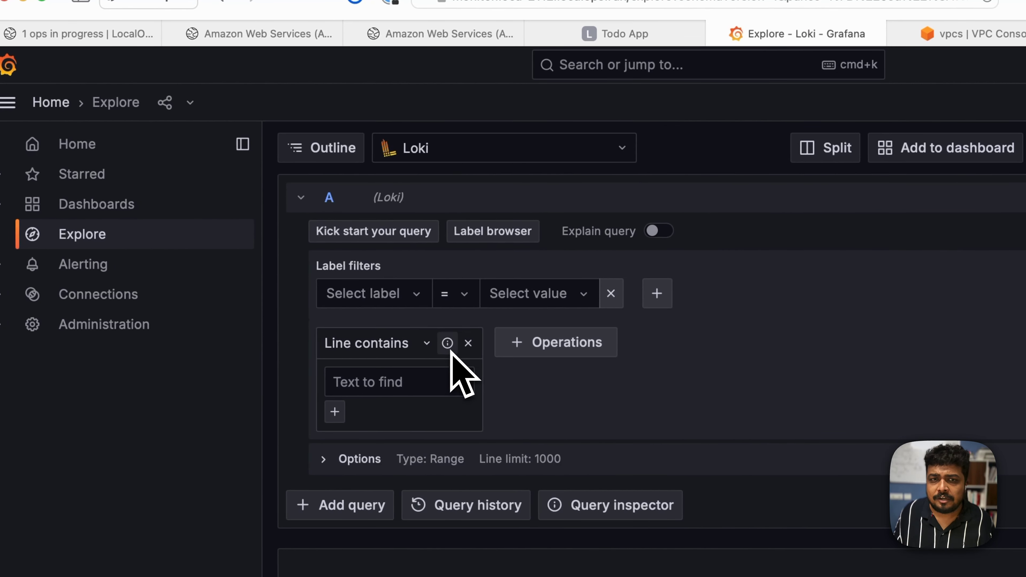
# Run a Loki query with the label filter namespace = app66fz-1 and read through the returned log entries.
pyautogui.click(384, 300)
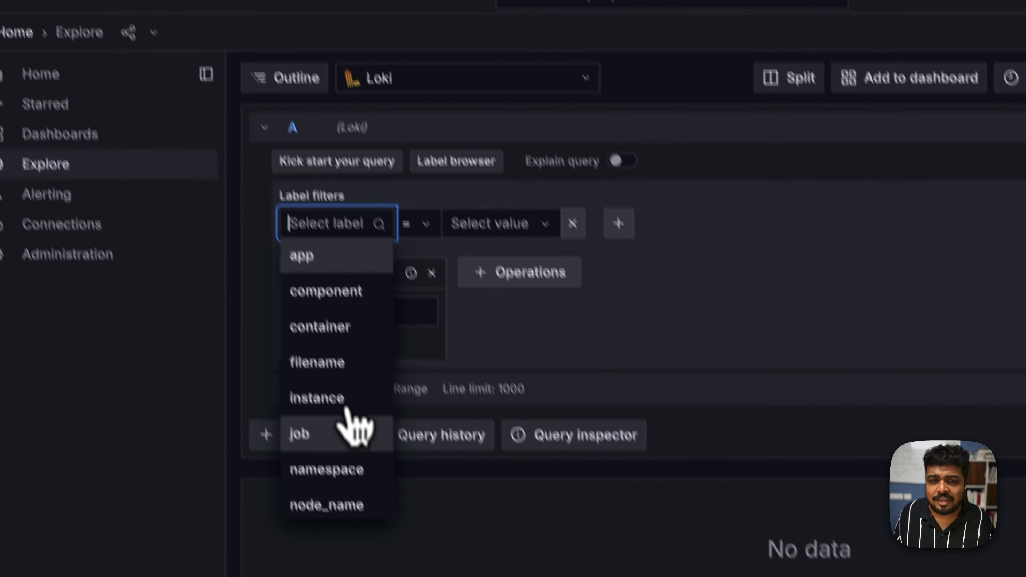
pyautogui.click(364, 540)
pyautogui.click(533, 298)
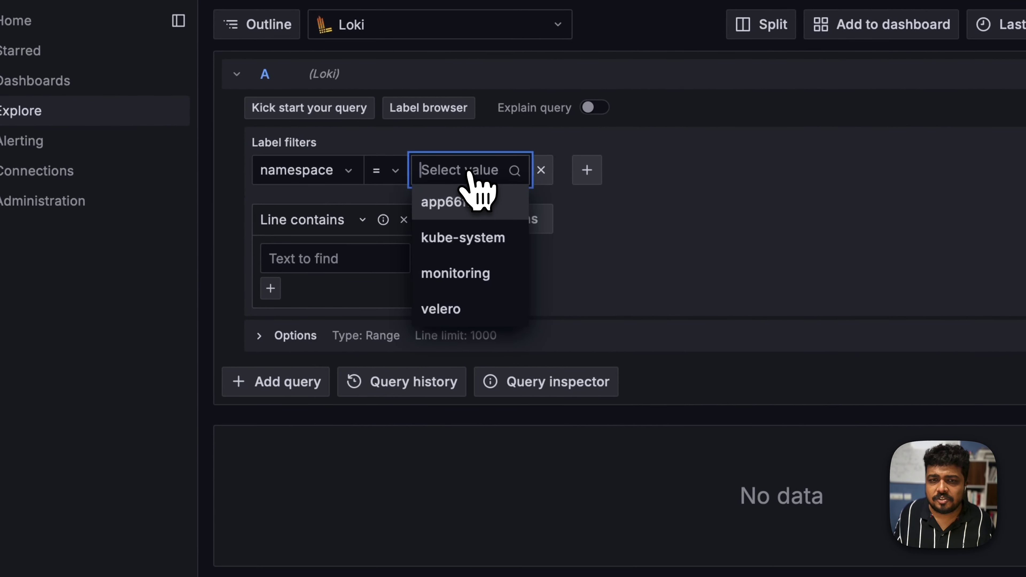
pyautogui.click(467, 201)
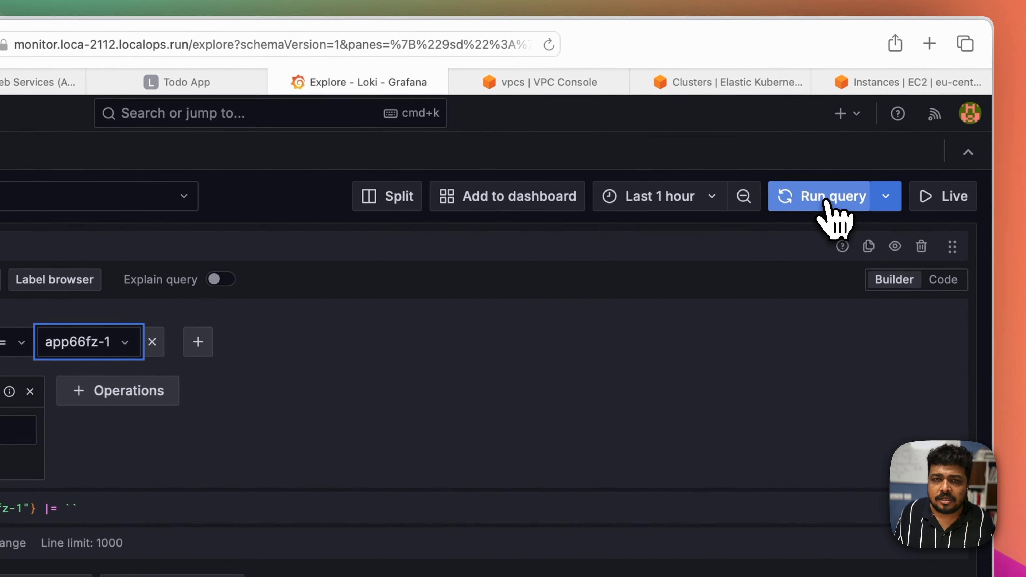
pyautogui.click(1025, 37)
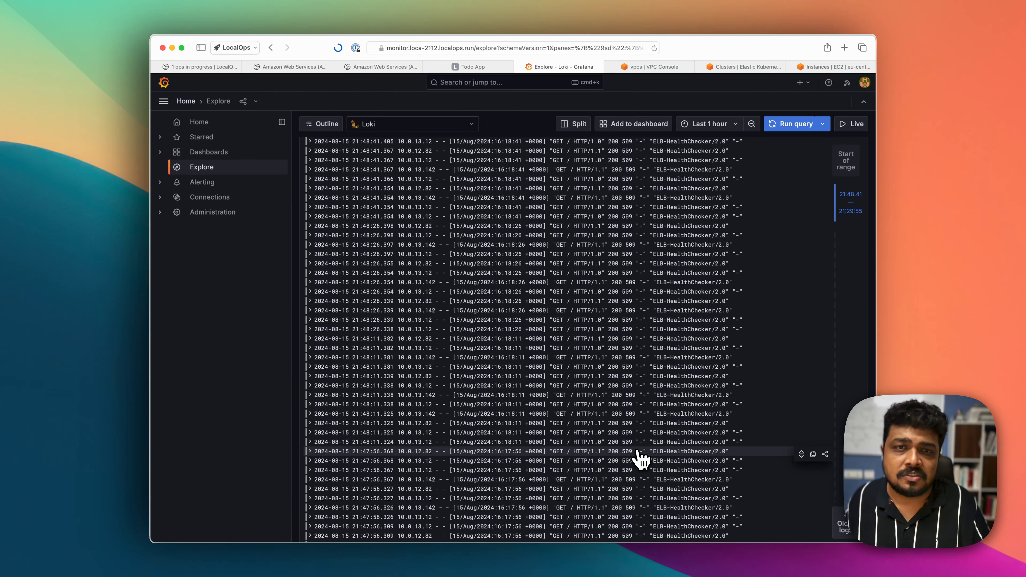
pyautogui.scroll(-5, 639, 457)
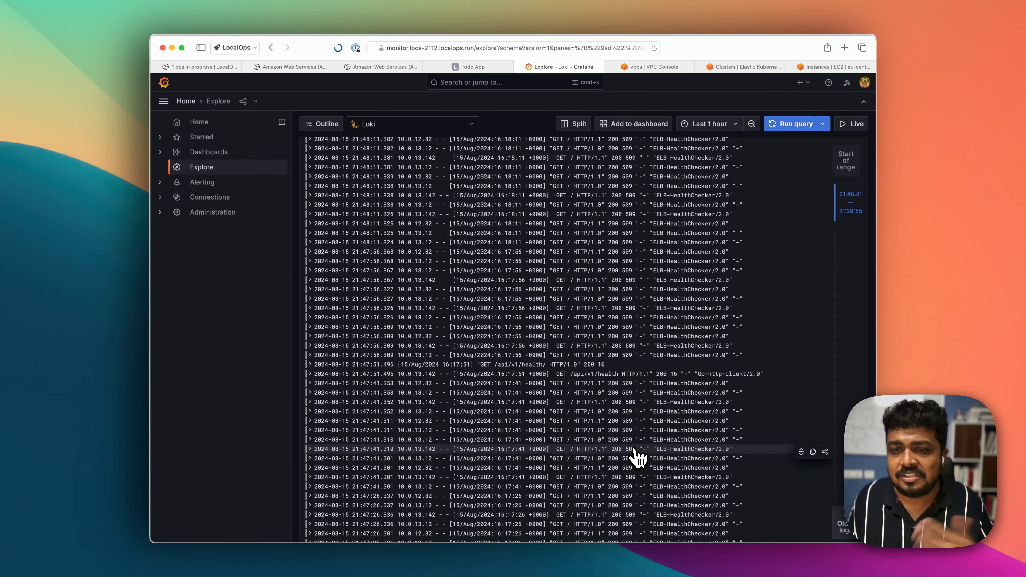
pyautogui.scroll(-10, 638, 456)
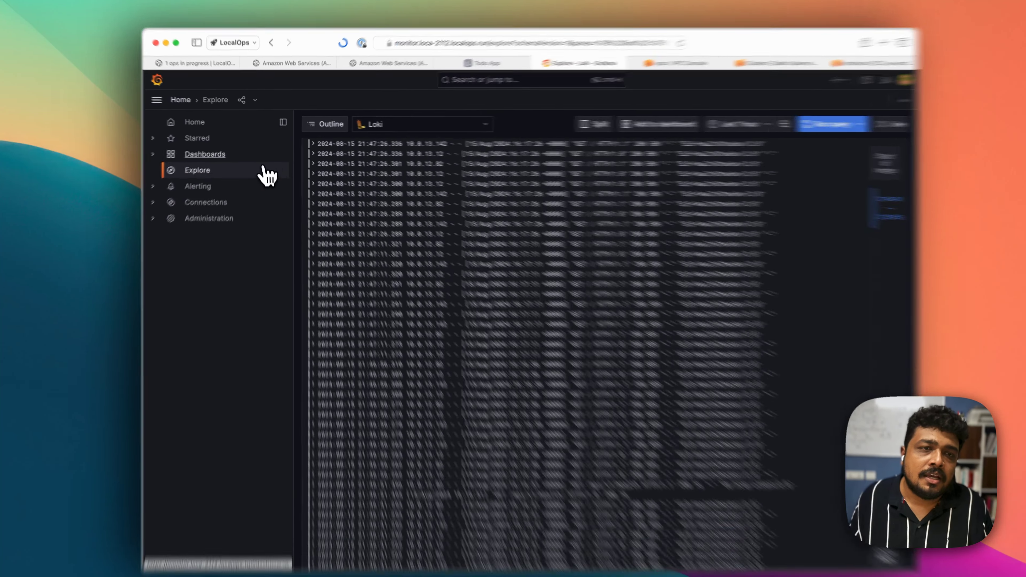
# Open the Kubernetes / Compute Resources / Namespace (Workloads) dashboard and select app66fz-1 as its namespace.
pyautogui.click(214, 154)
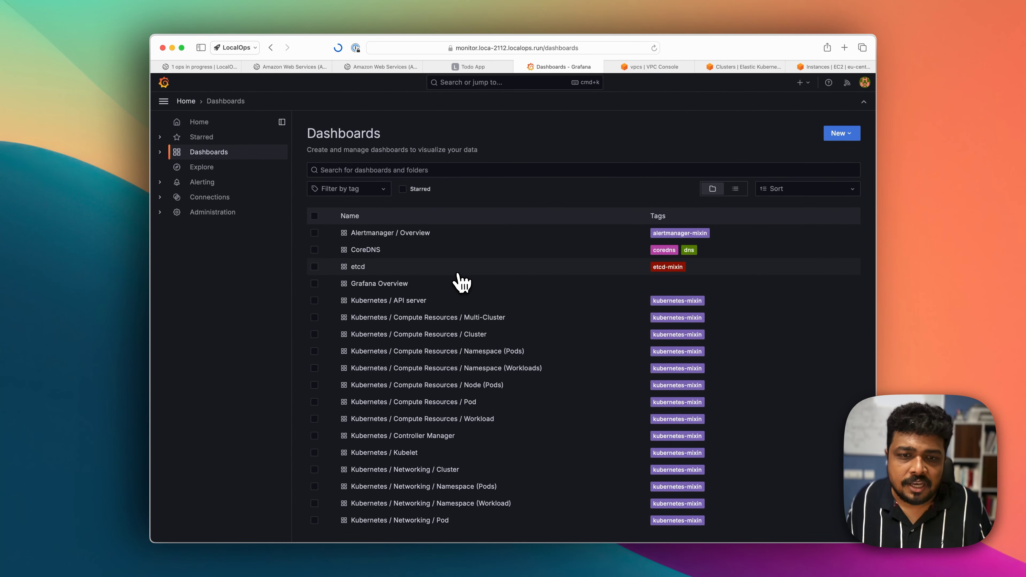
pyautogui.scroll(-2, 465, 287)
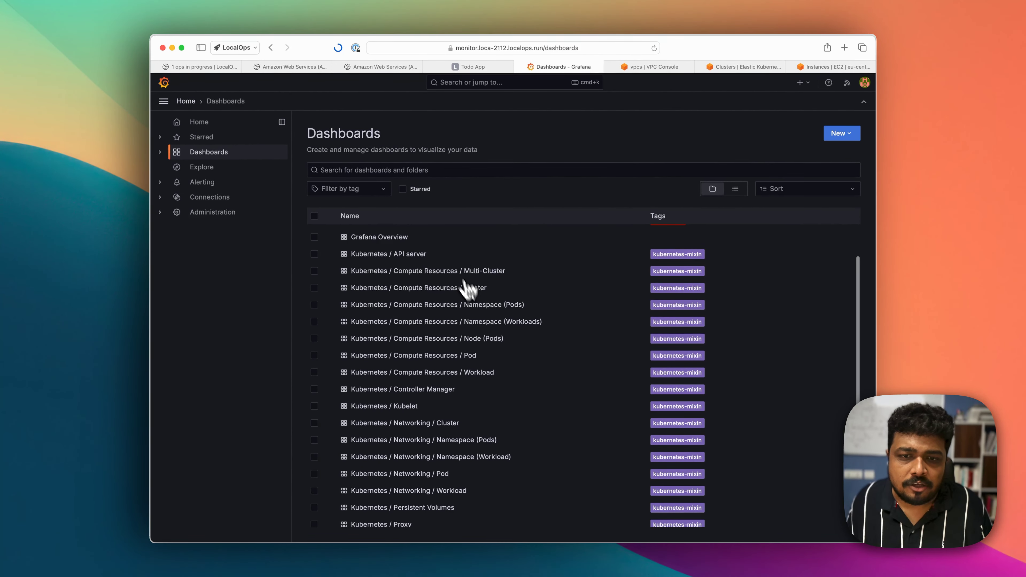
pyautogui.click(471, 325)
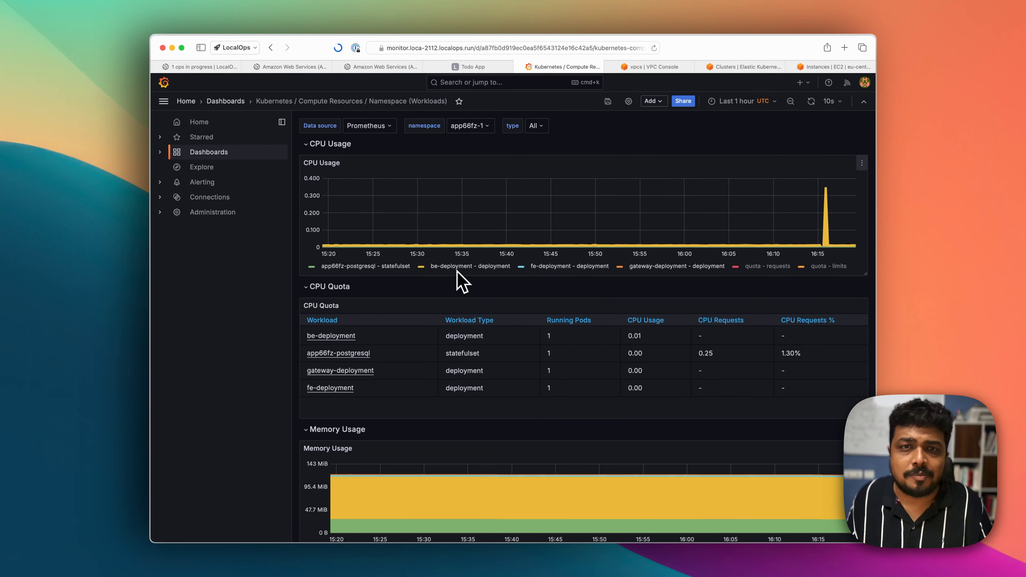
pyautogui.click(477, 127)
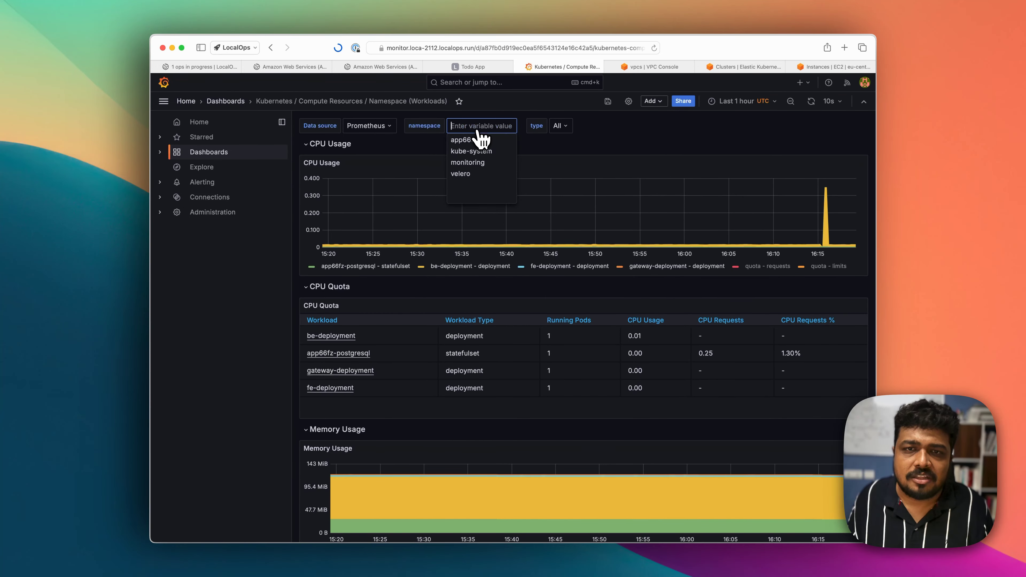
pyautogui.click(469, 140)
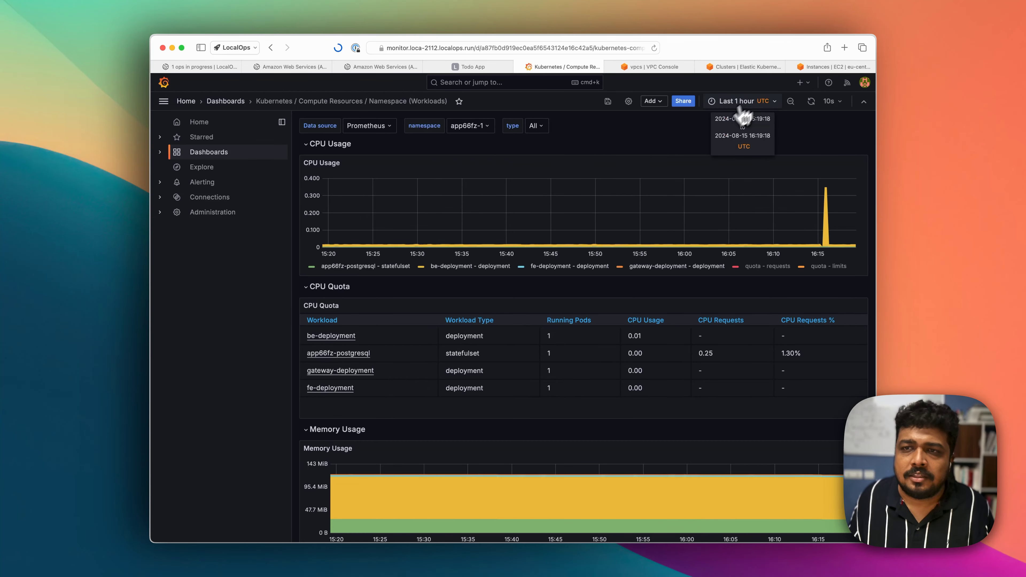
# Examine the CPU usage, CPU quota, memory usage and memory quota of the app66fz-1 workloads.
pyautogui.scroll(-1, 594, 348)
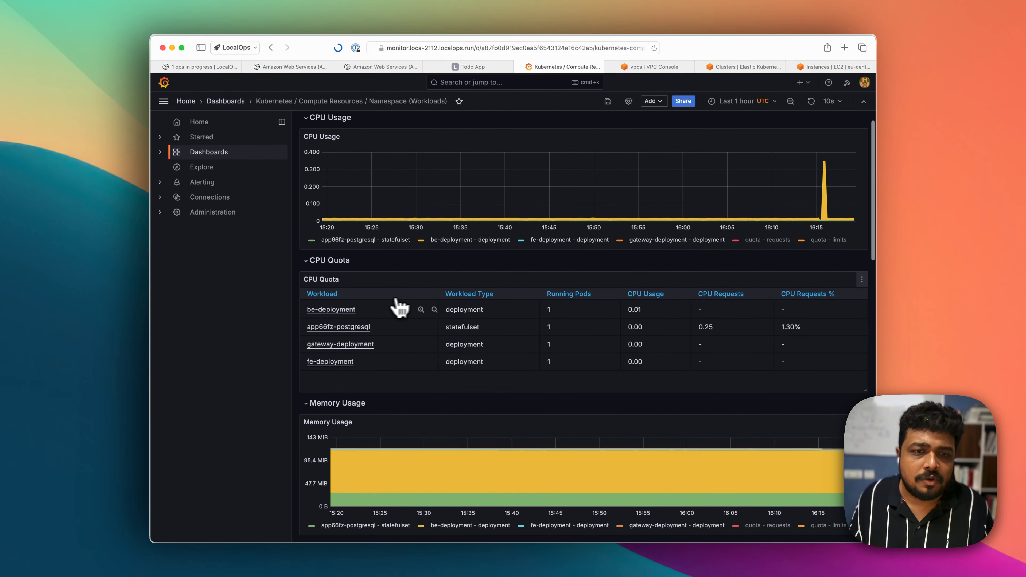
pyautogui.scroll(-5, 402, 316)
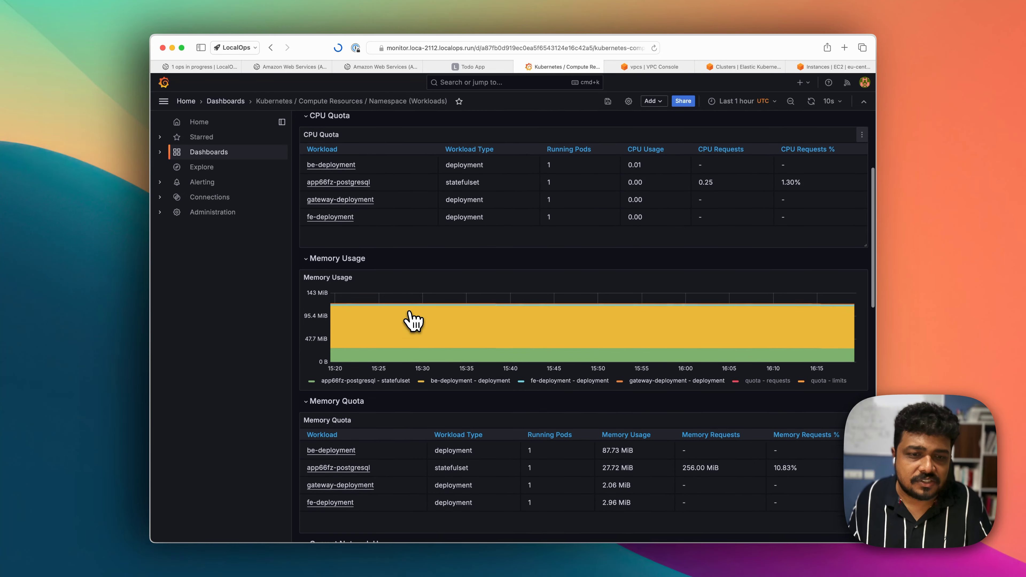
pyautogui.scroll(-2, 412, 322)
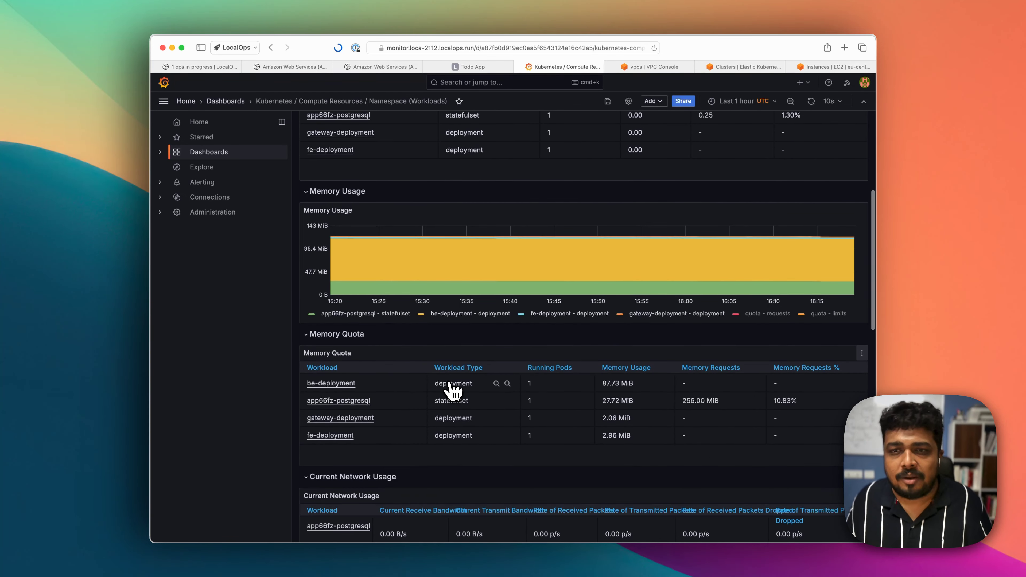
pyautogui.scroll(-1, 453, 386)
pyautogui.moveTo(489, 222)
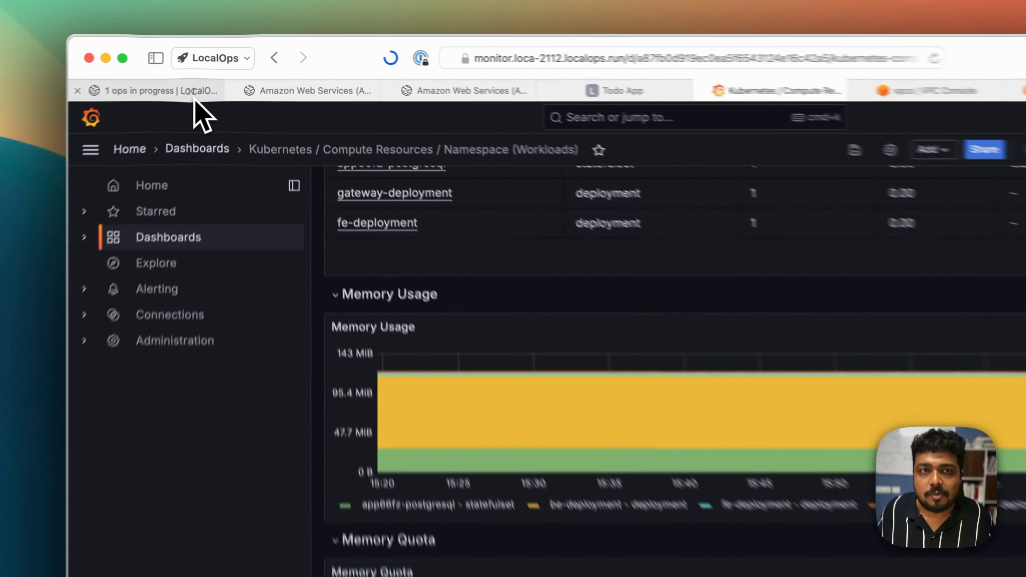
# Review Alpha Health's settings in the LocalOps console and open the form for creating a new app environment.
pyautogui.click(218, 68)
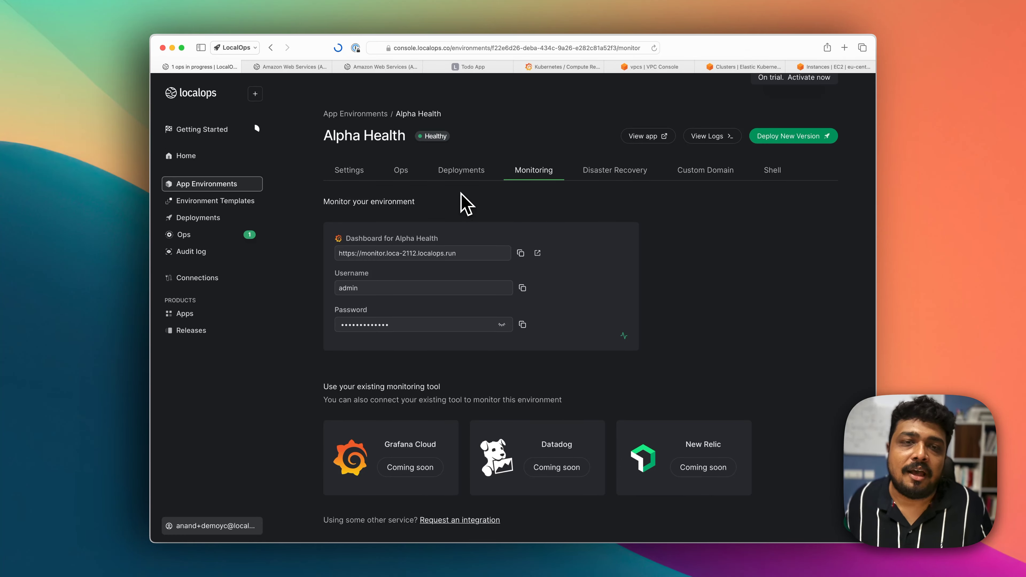
pyautogui.click(355, 176)
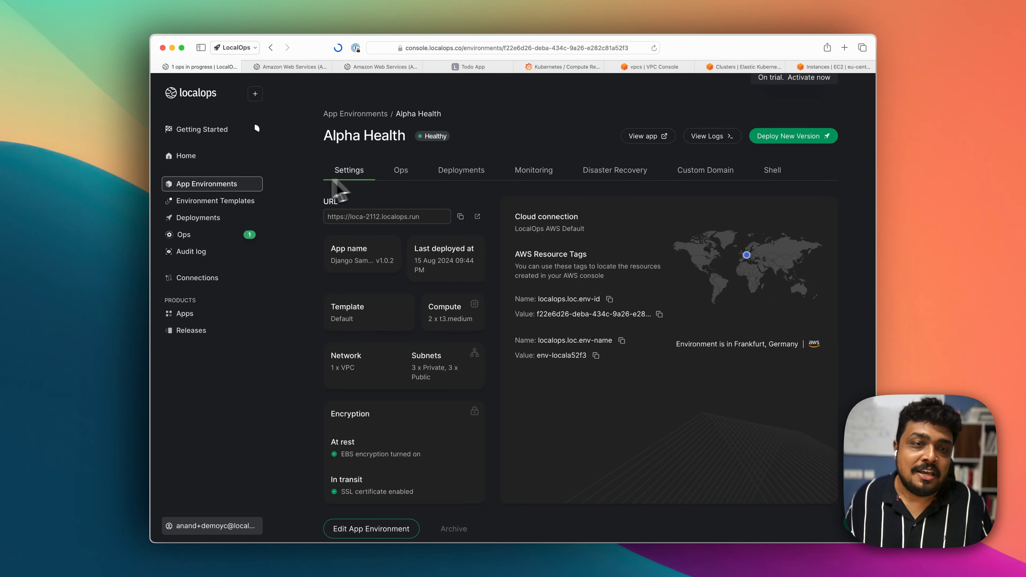
pyautogui.click(221, 187)
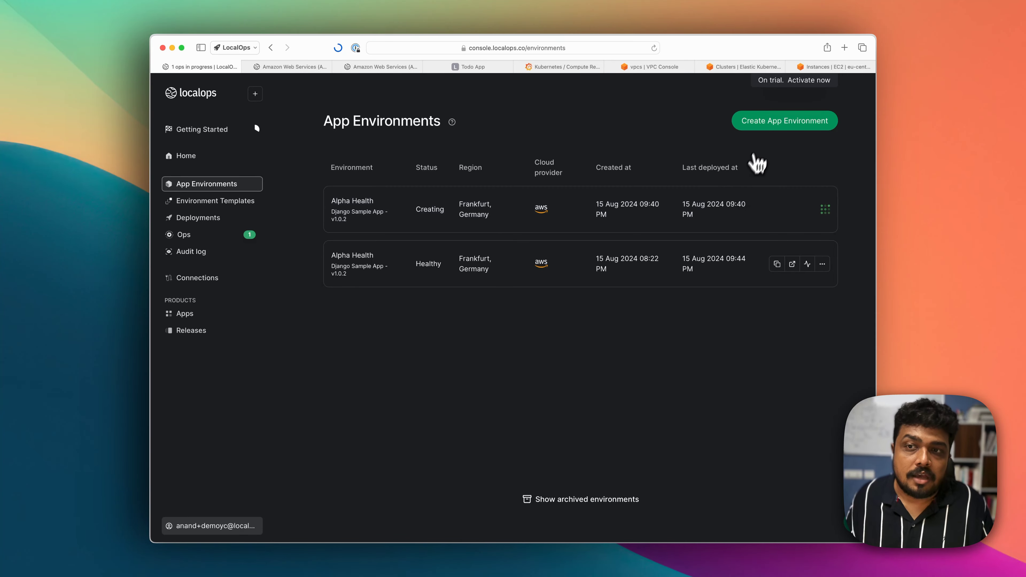
pyautogui.click(768, 127)
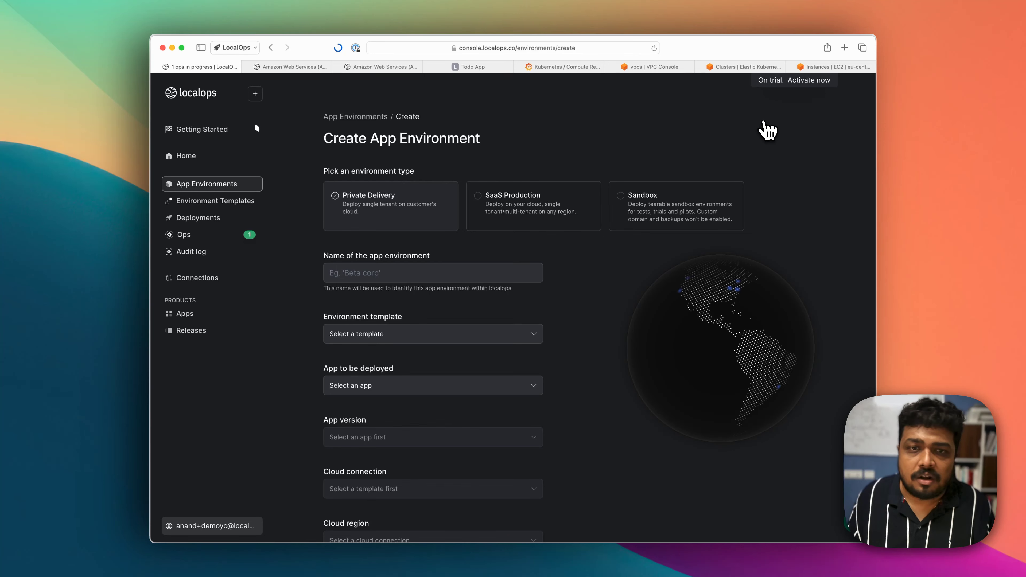